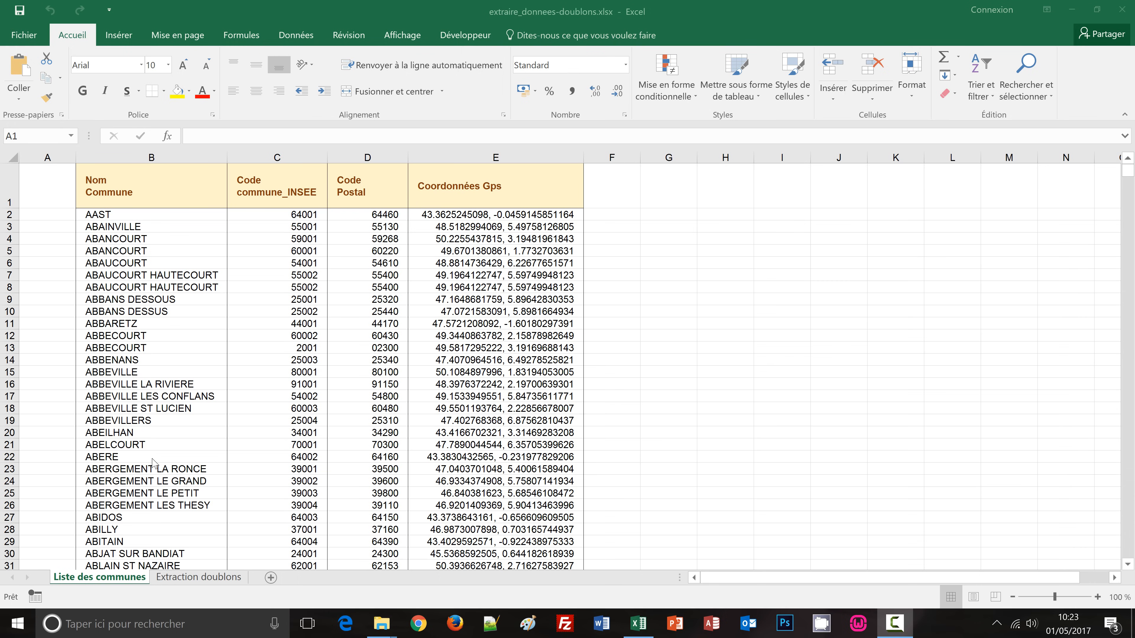
Examine the commune list down to its last row and compare the repeated commune names with their postal and INSEE codes.
click(665, 344)
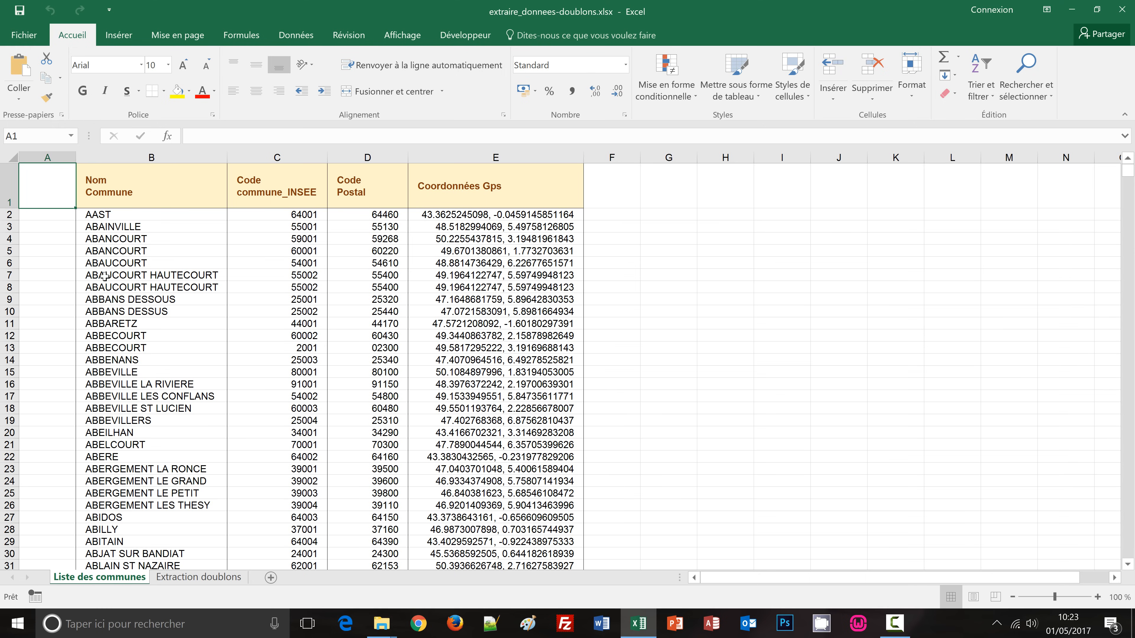
click(179, 350)
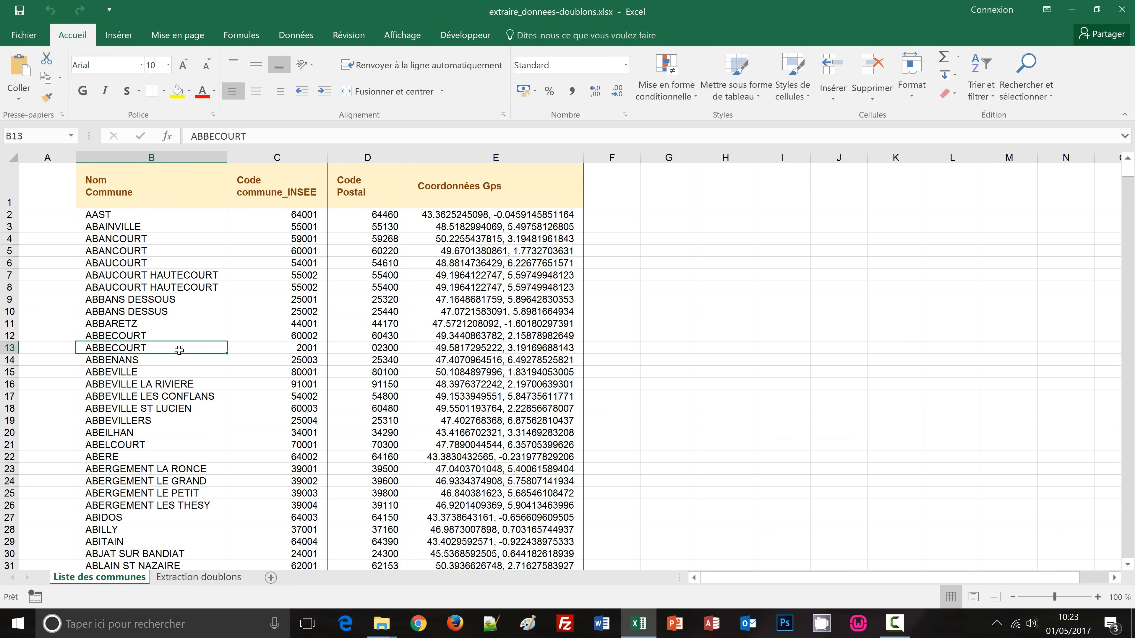
key(ctrl+End)
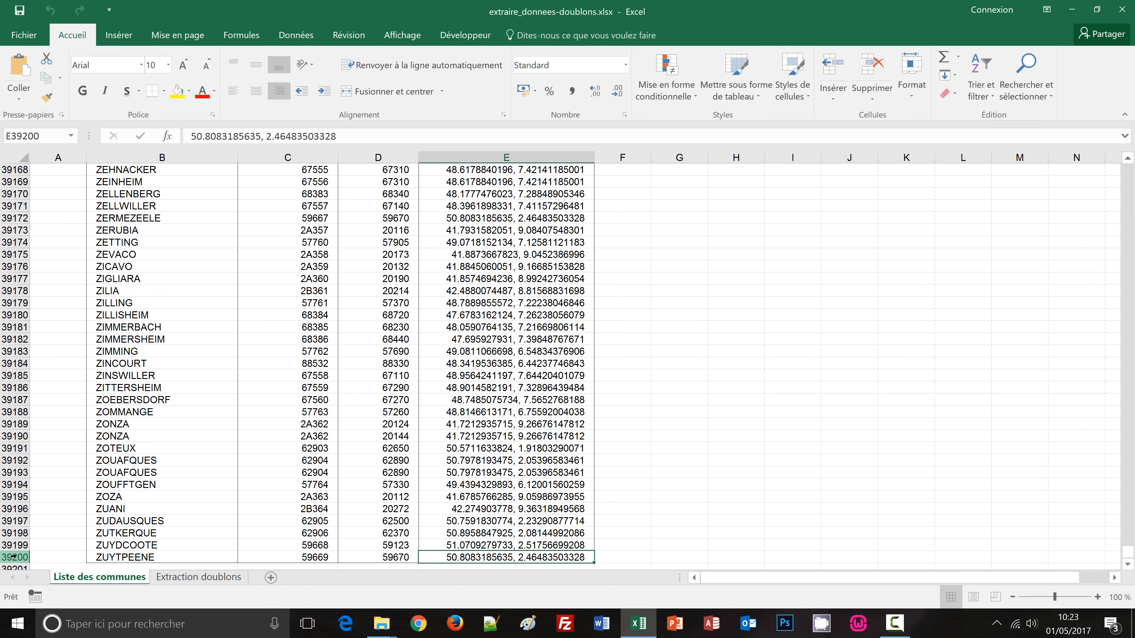
key(ctrl+Home)
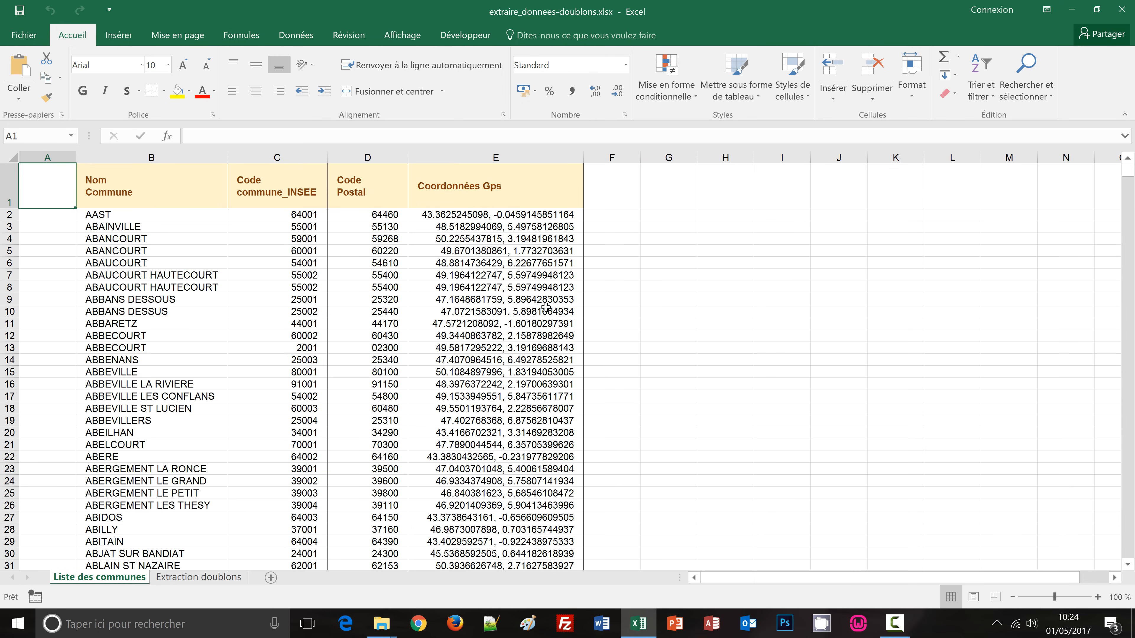
click(106, 241)
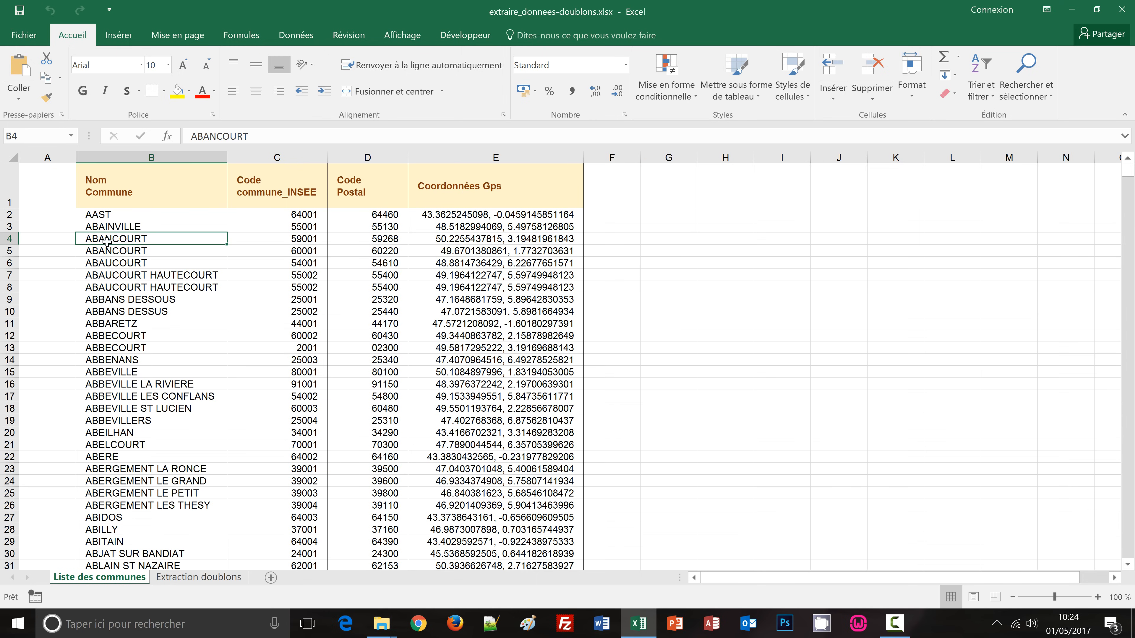
click(129, 251)
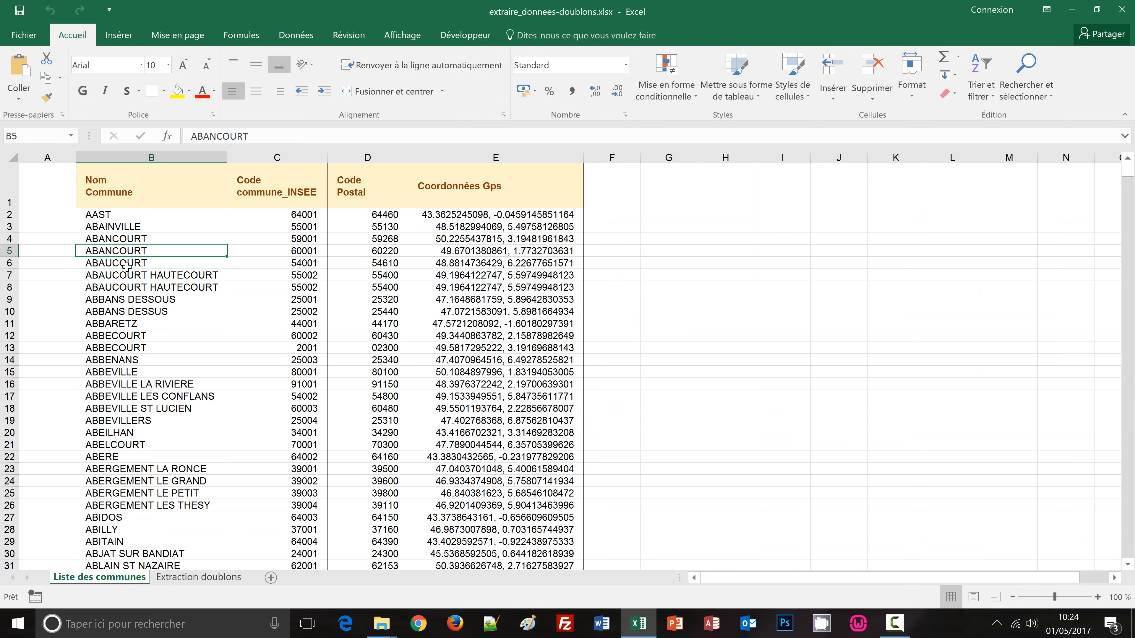
click(127, 265)
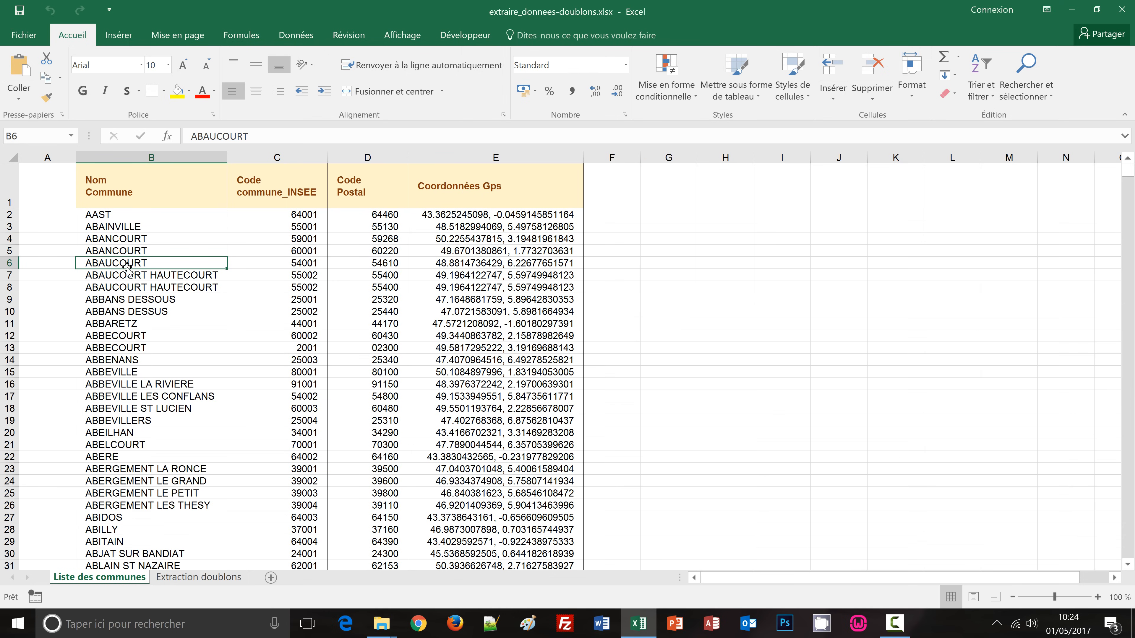
click(144, 240)
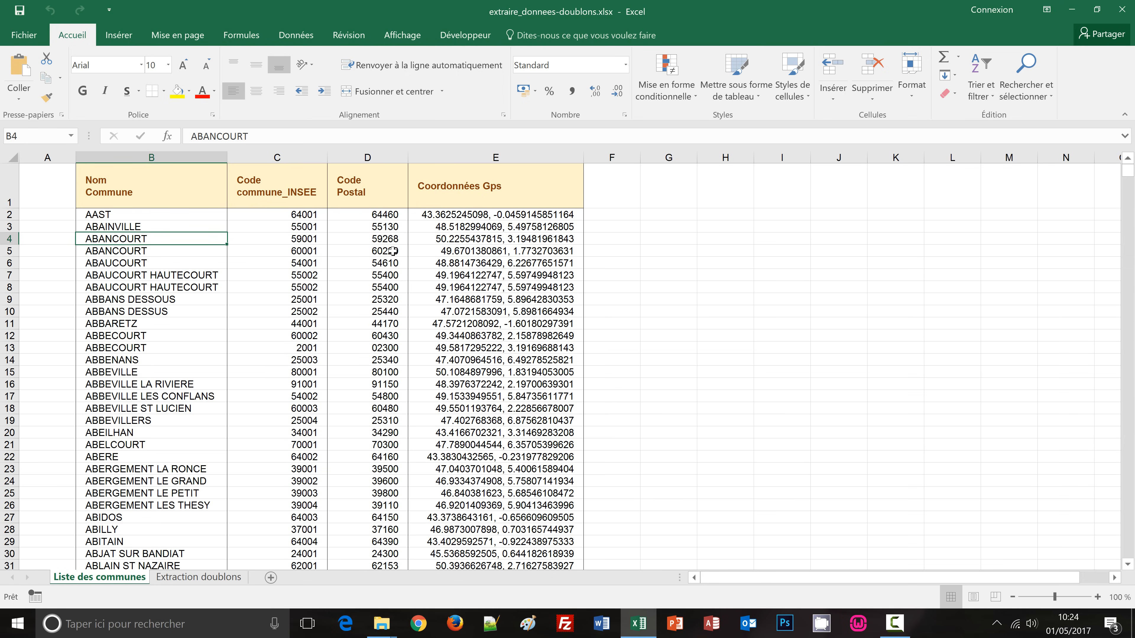
click(383, 267)
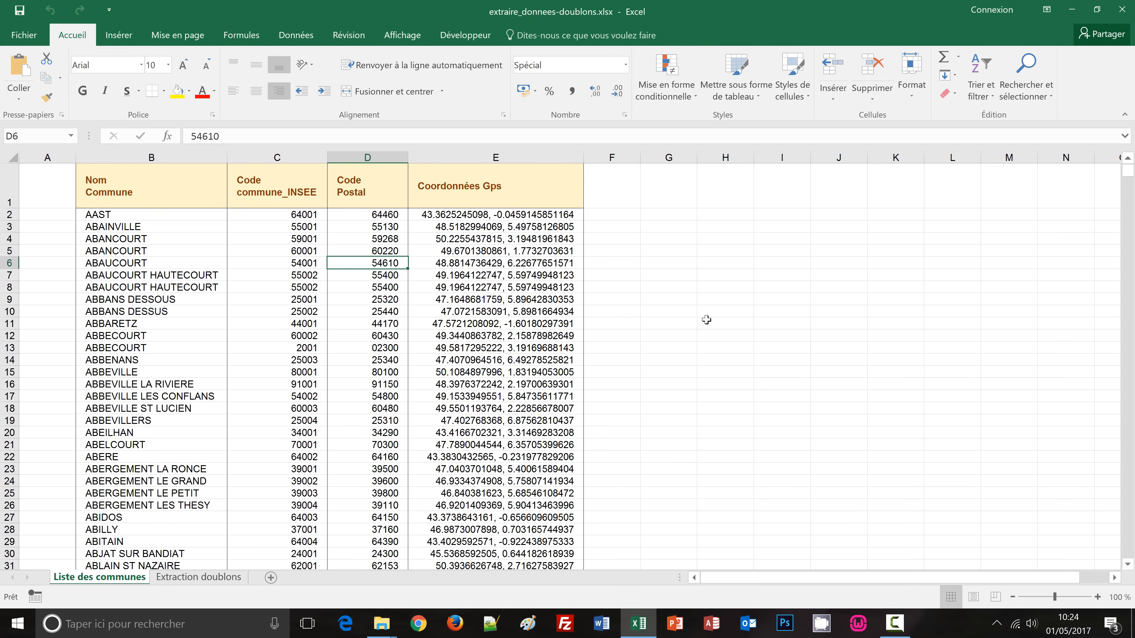
click(307, 241)
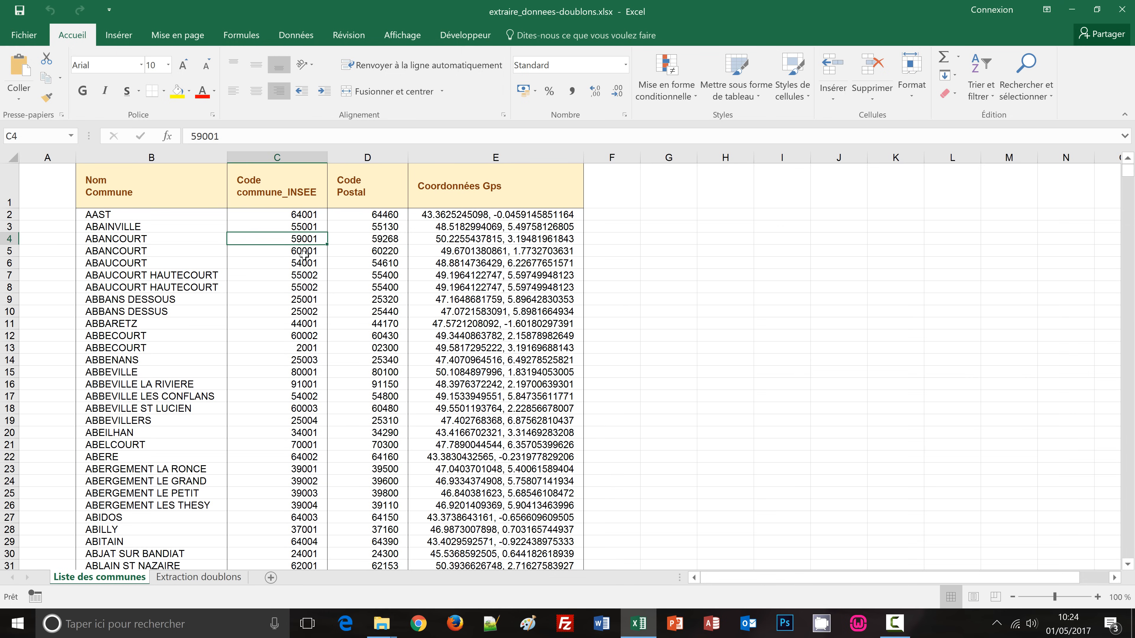
click(303, 254)
click(303, 265)
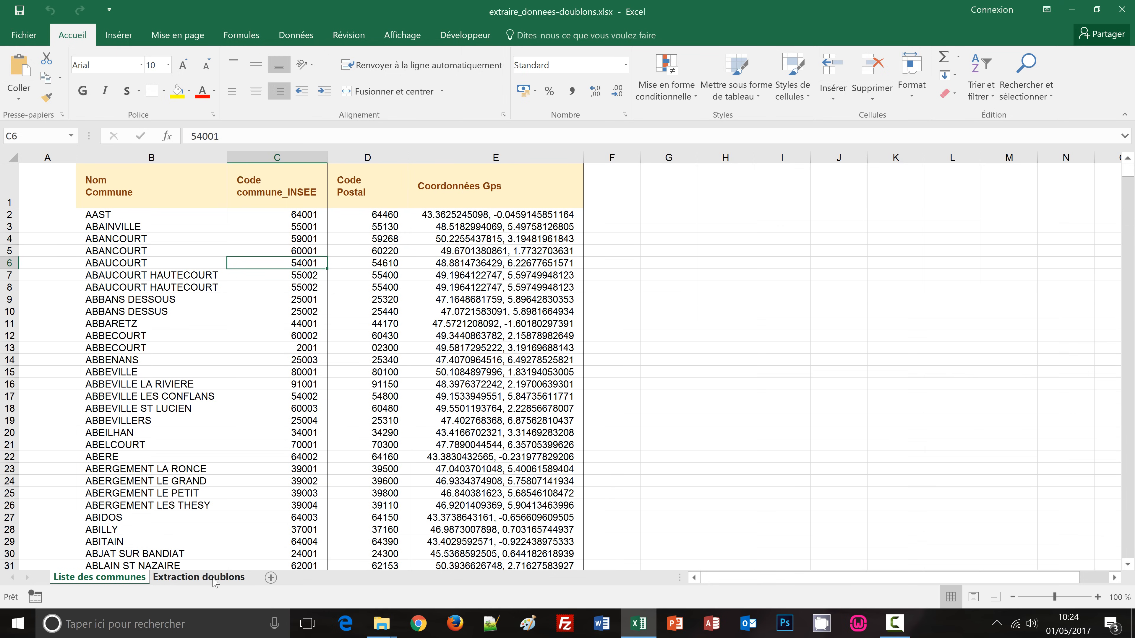
Look over the Extraction doublons sheet's commune name and Codes Insee areas, and return to the Liste des communes sheet.
click(199, 578)
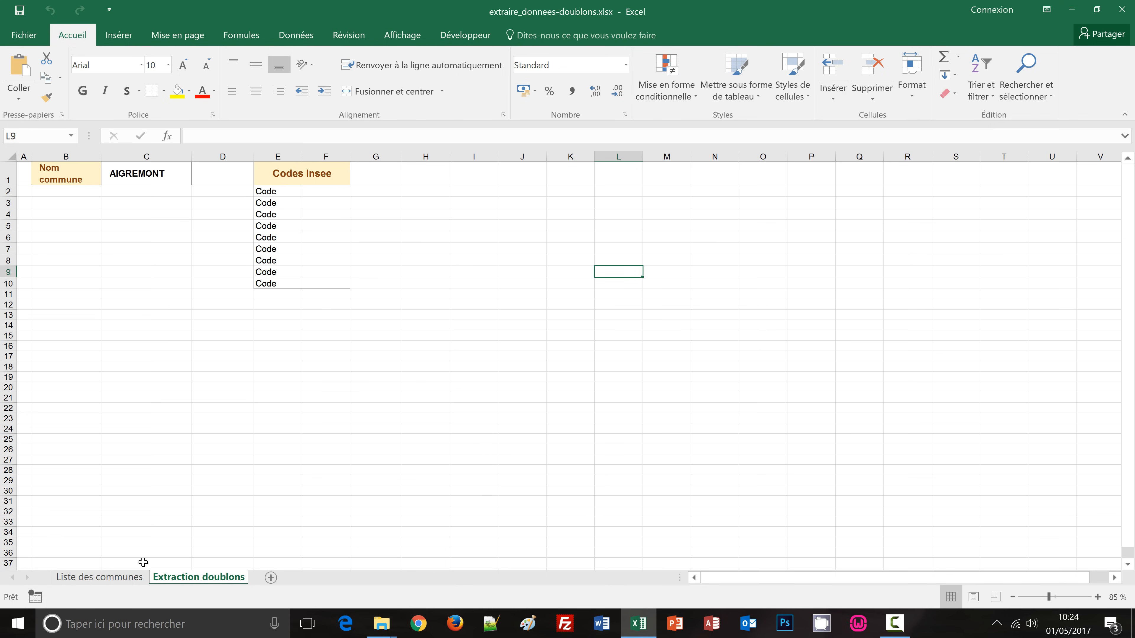
click(134, 578)
click(735, 273)
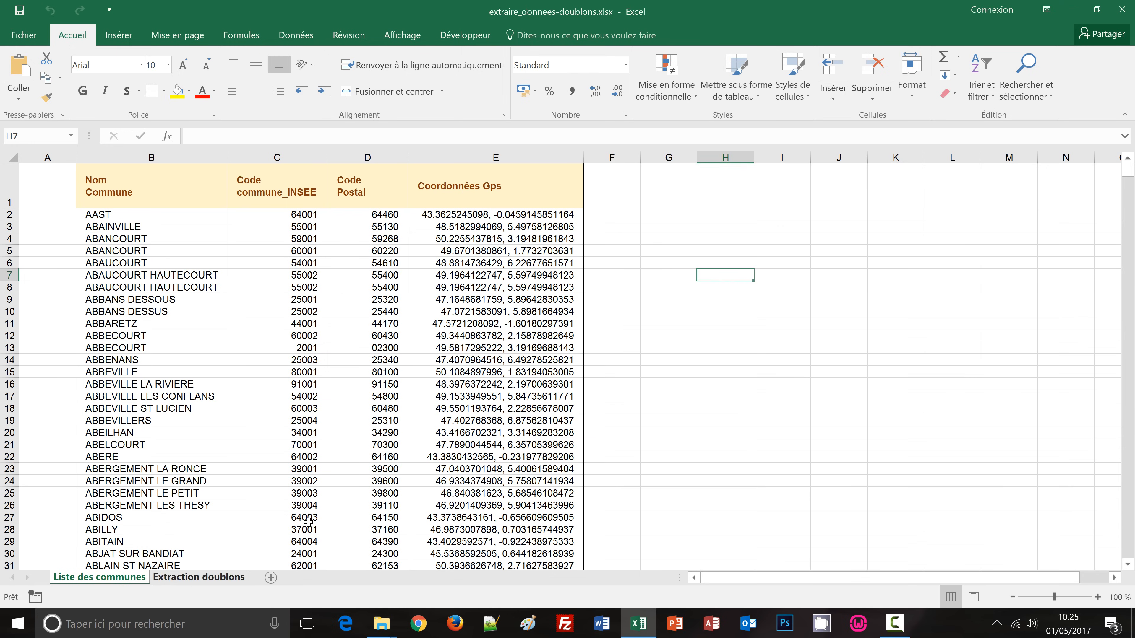
key(ctrl+Page_Down)
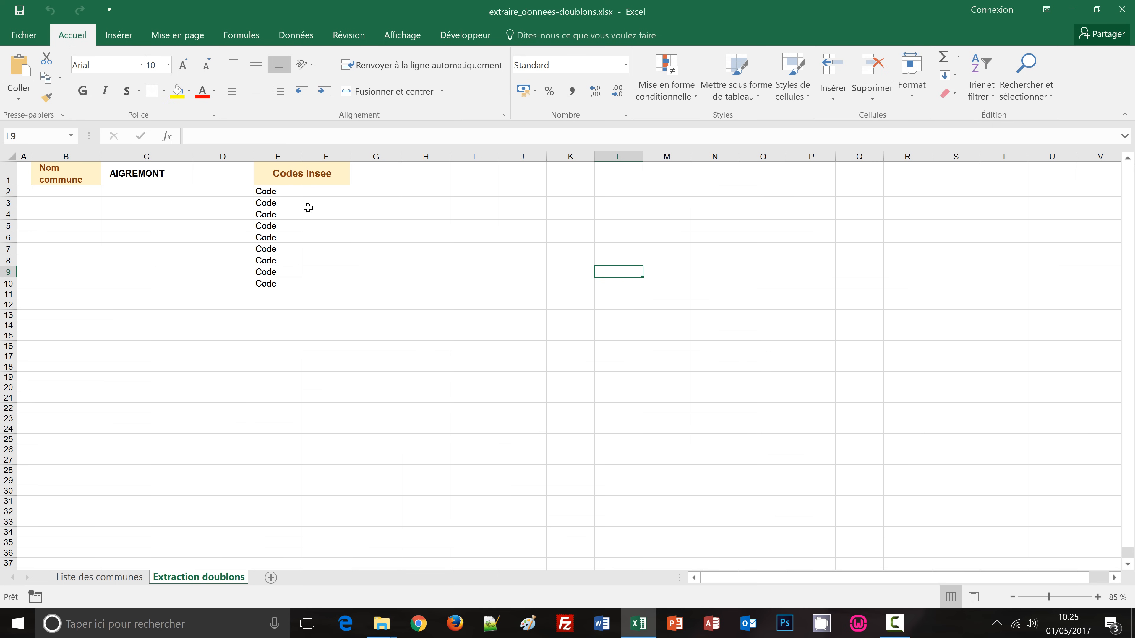
click(120, 577)
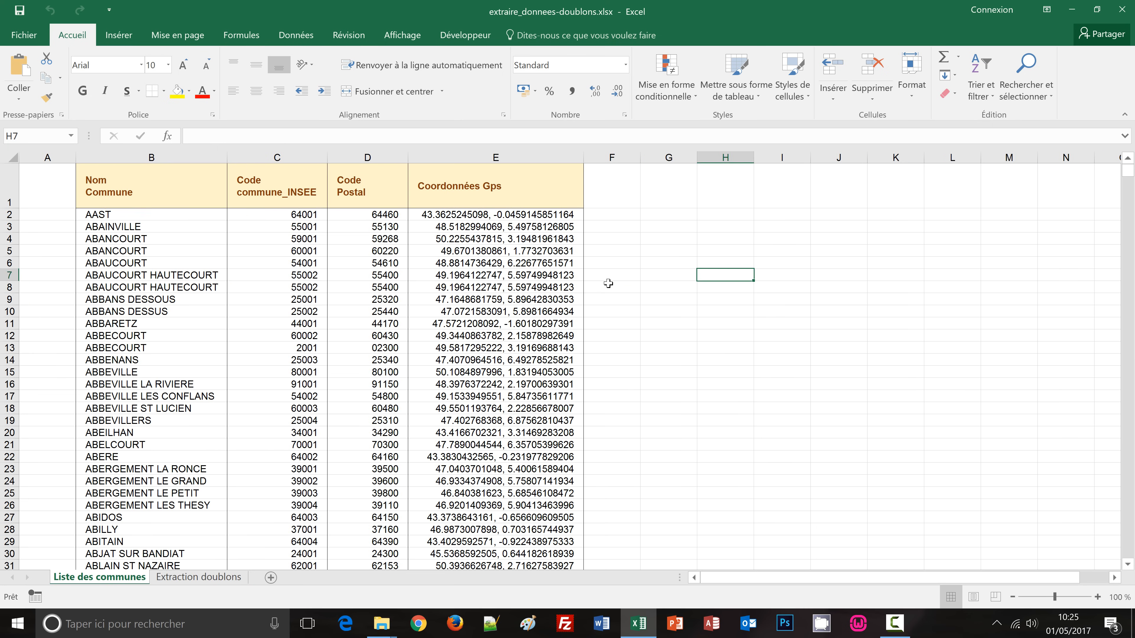
click(661, 275)
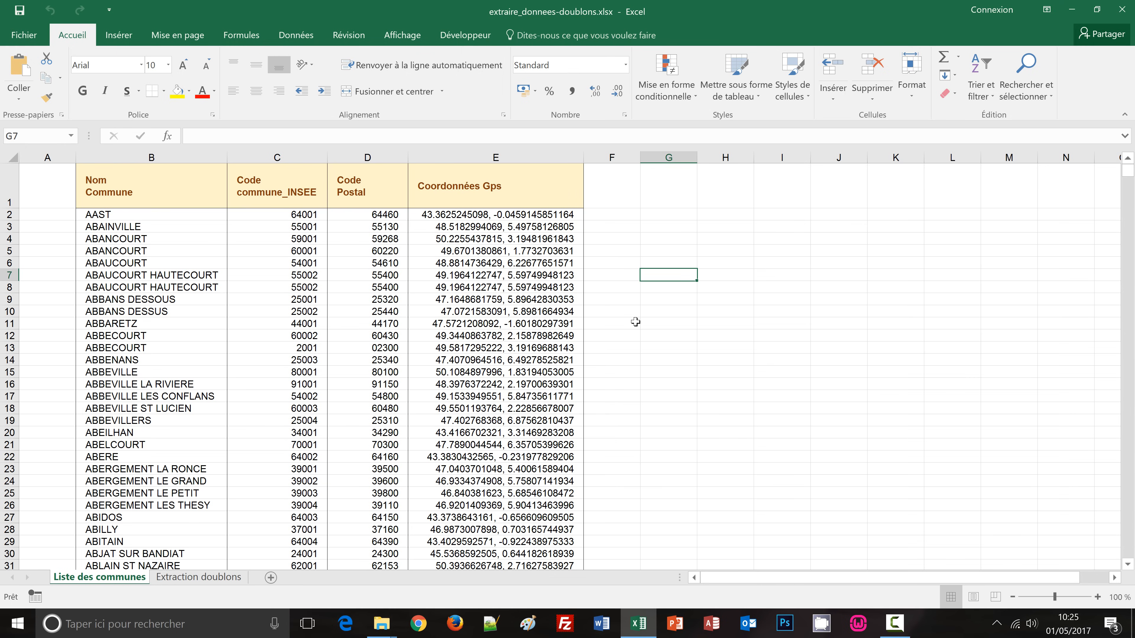
Apply conditional formatting to column B that highlights duplicate values with light red fill and dark red text.
click(118, 158)
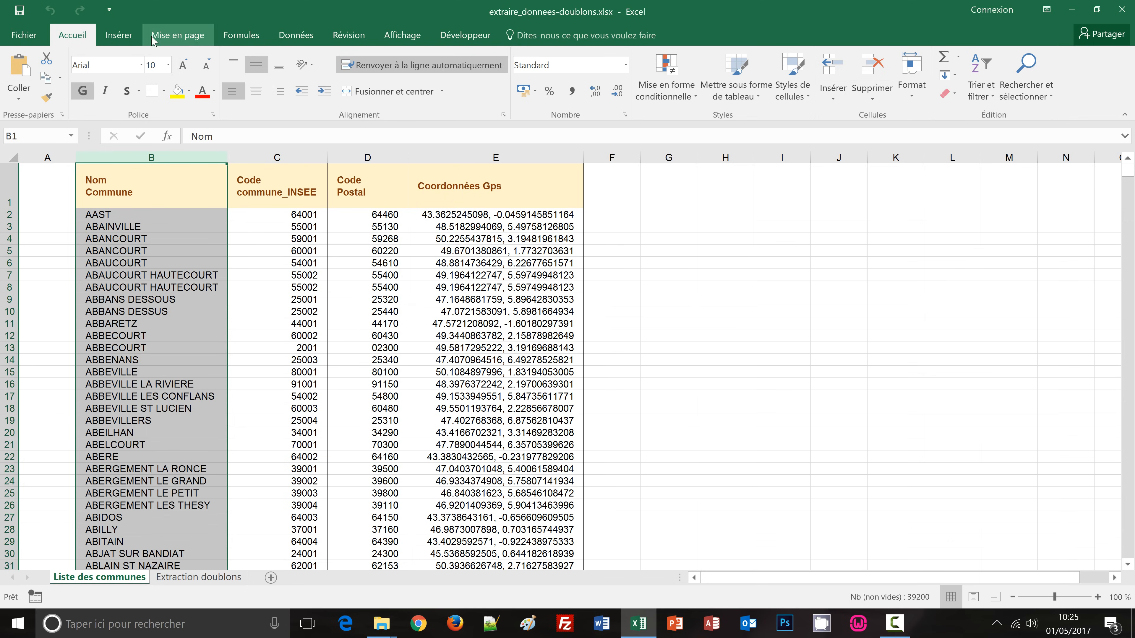
click(684, 102)
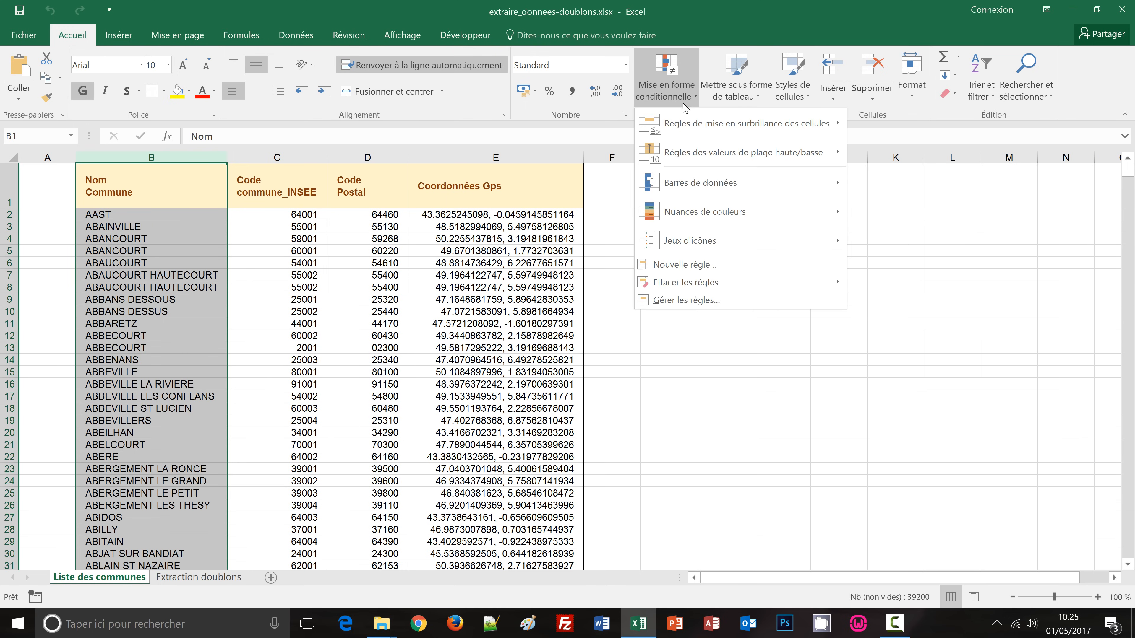
mouse_move(683, 128)
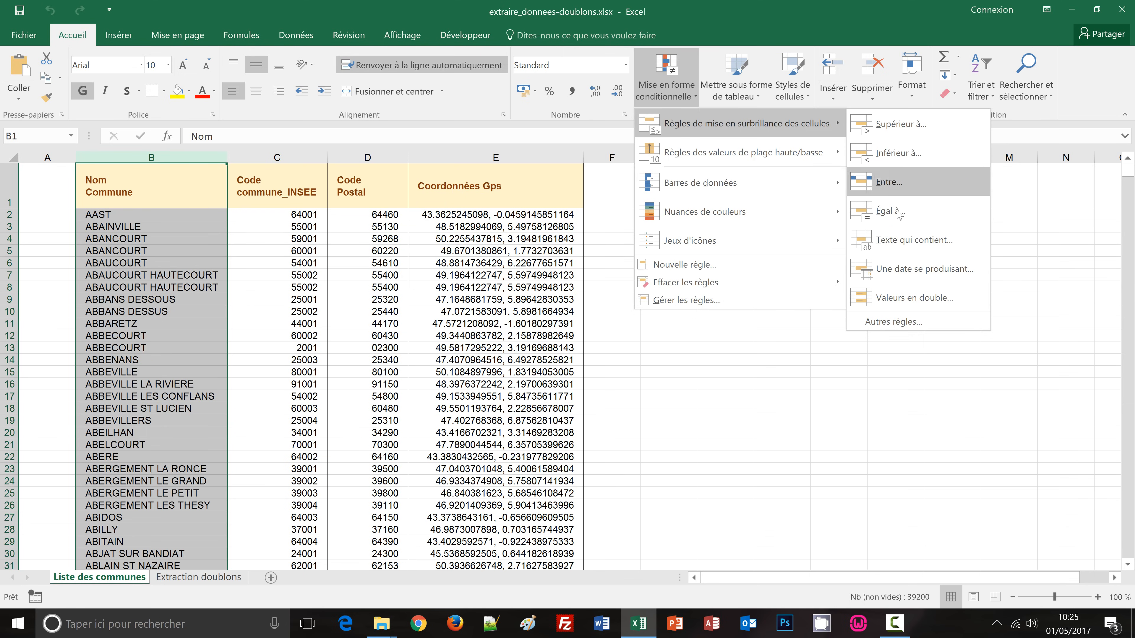
click(891, 298)
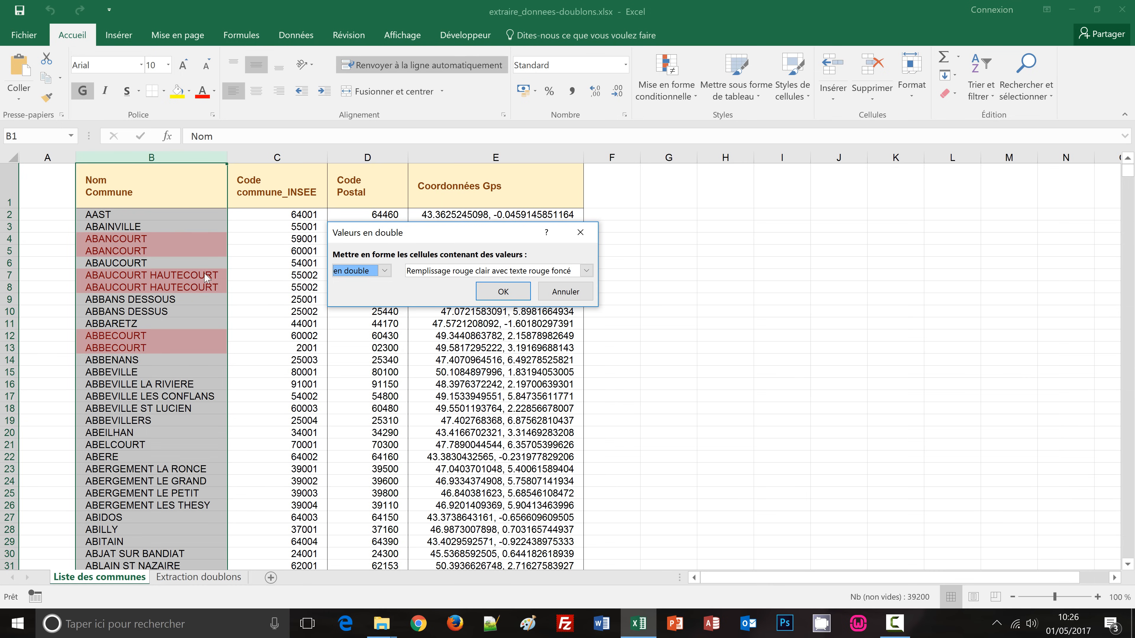
click(586, 271)
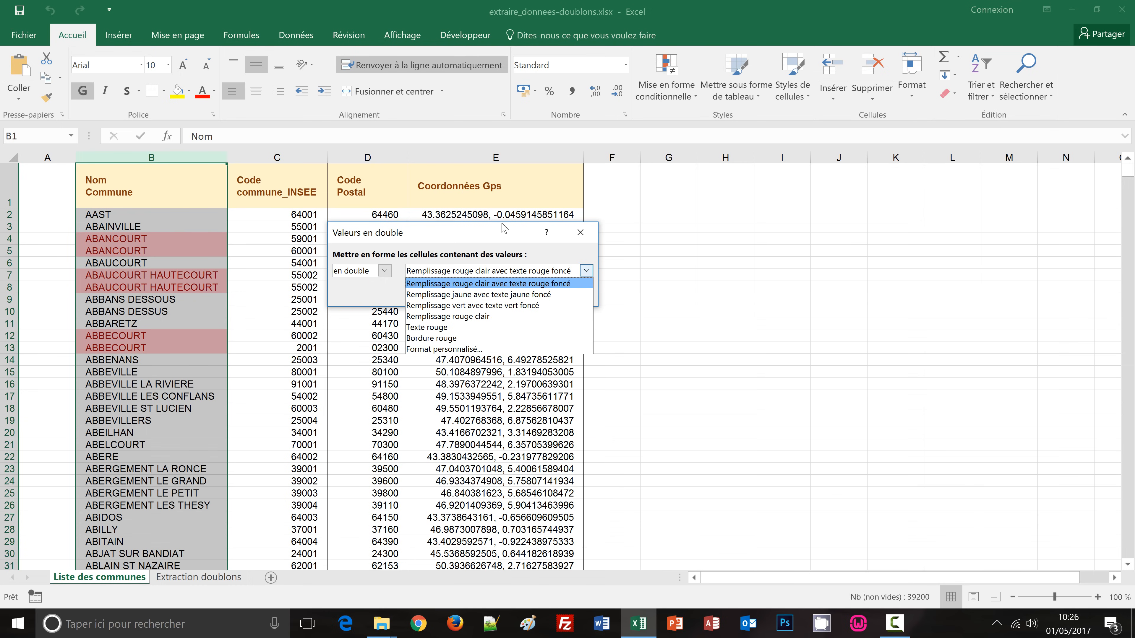
click(507, 284)
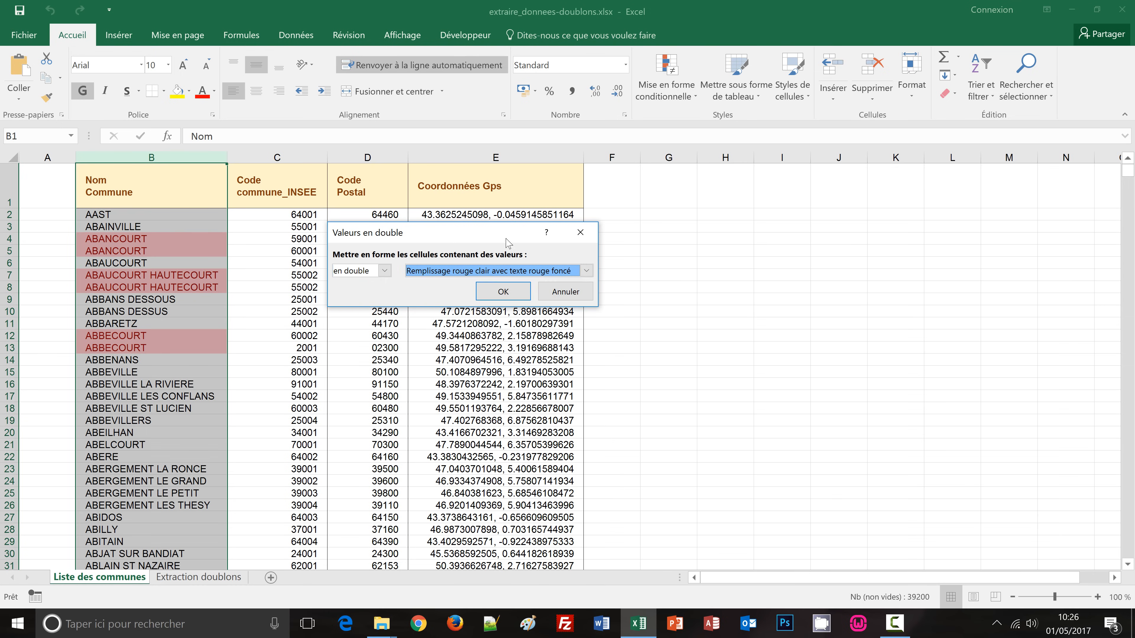
click(502, 294)
click(682, 349)
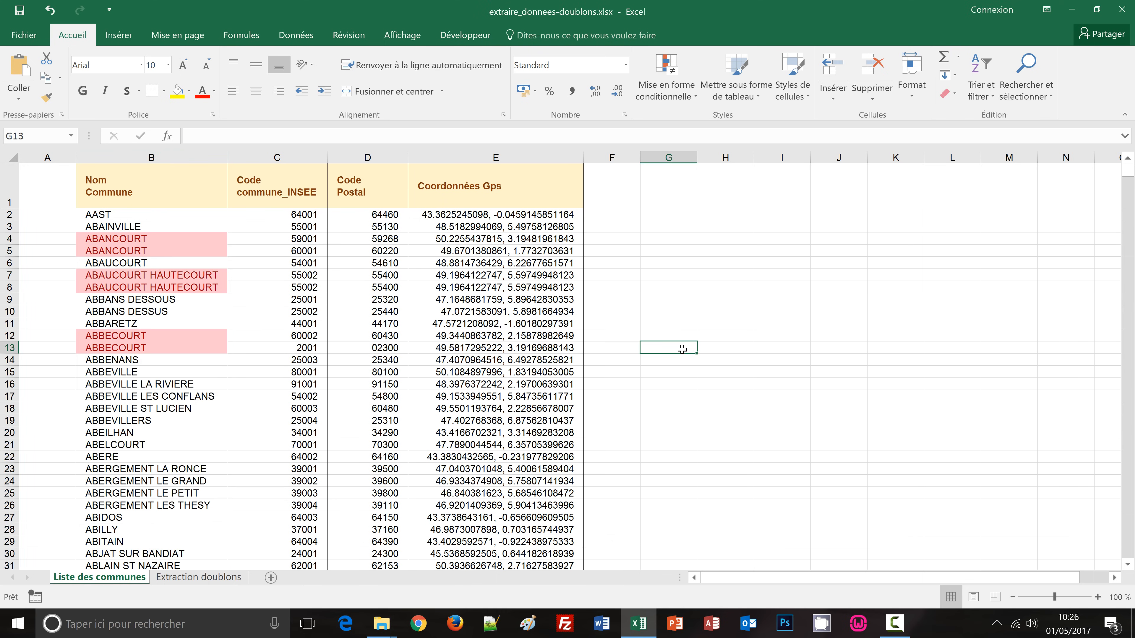
Review the highlighted duplicate commune names further down the list and return to cell A1.
scroll(681, 349, down, 6)
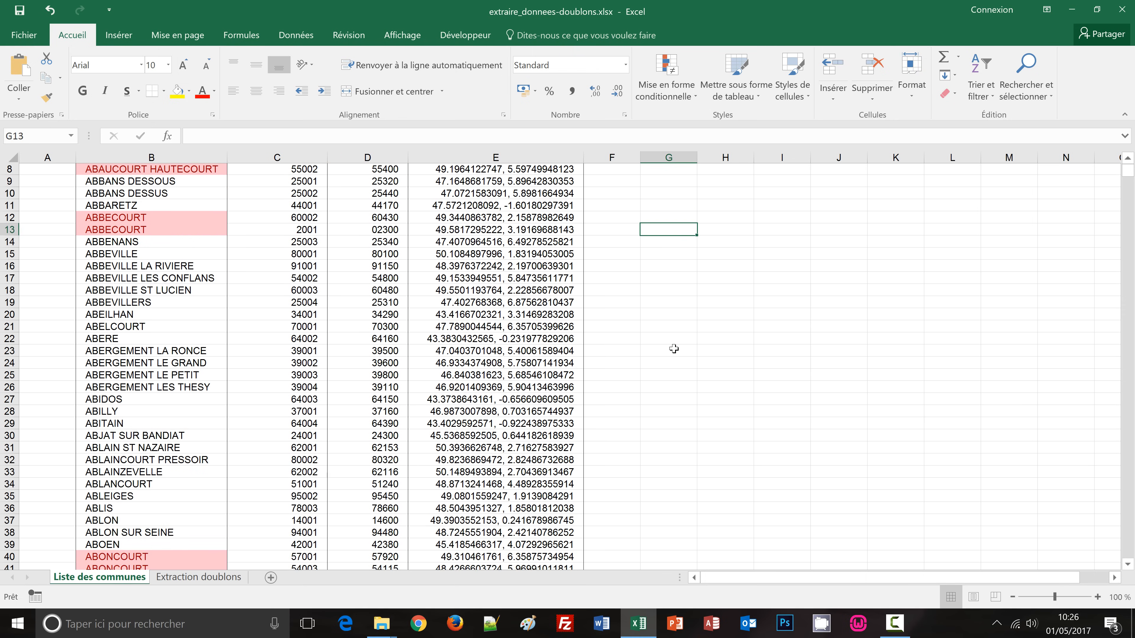
scroll(713, 343, down, 6)
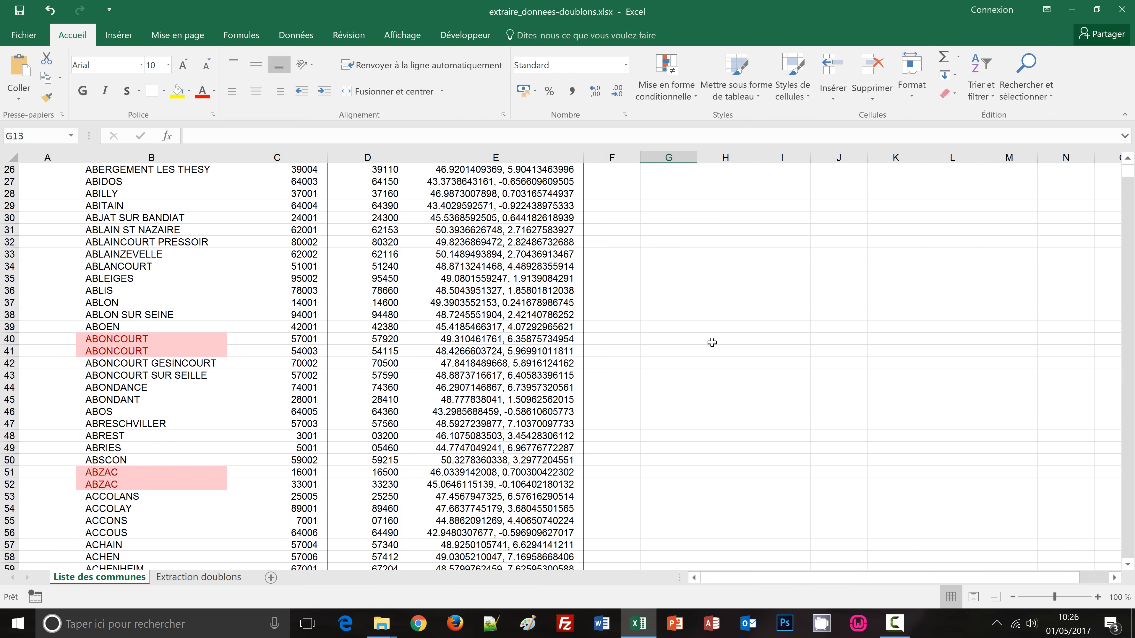
scroll(712, 343, down, 8)
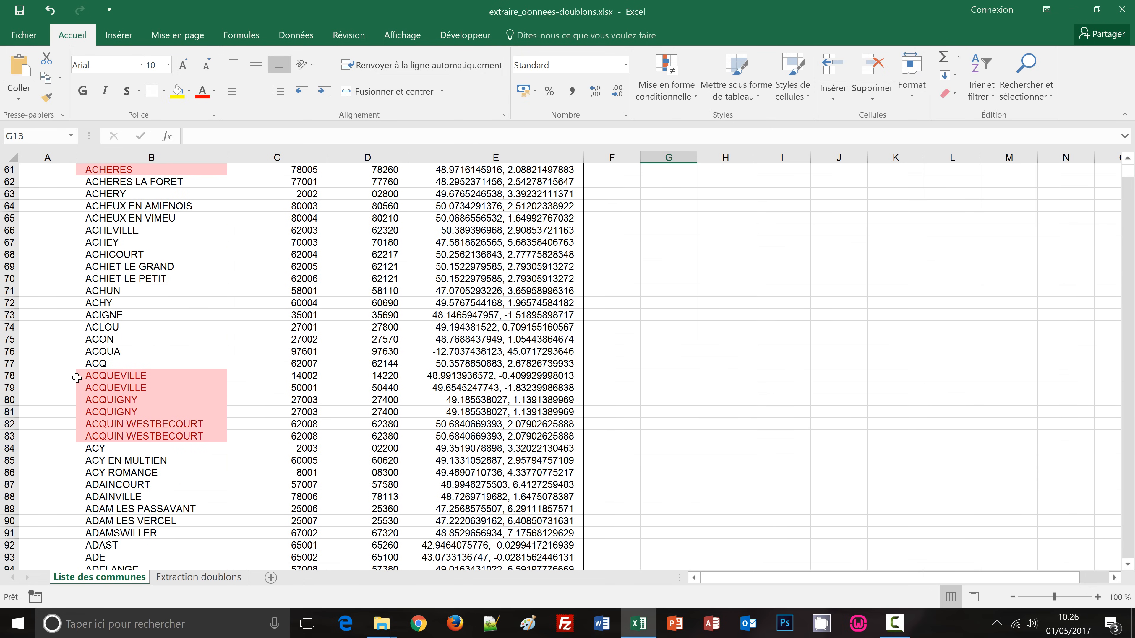
click(626, 375)
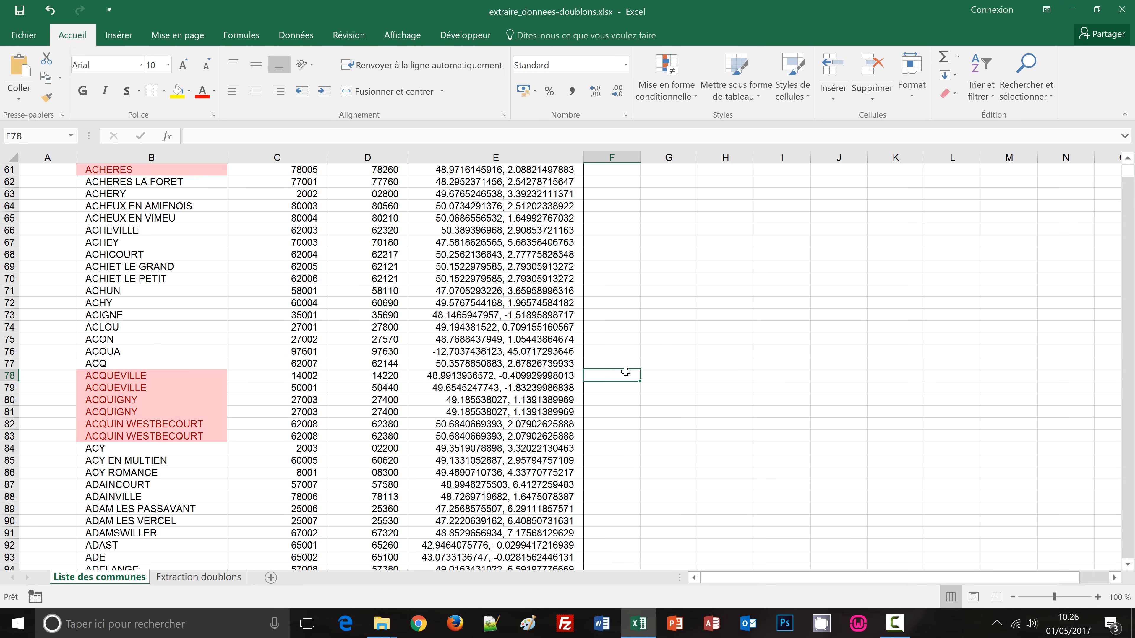
key(ctrl+Home)
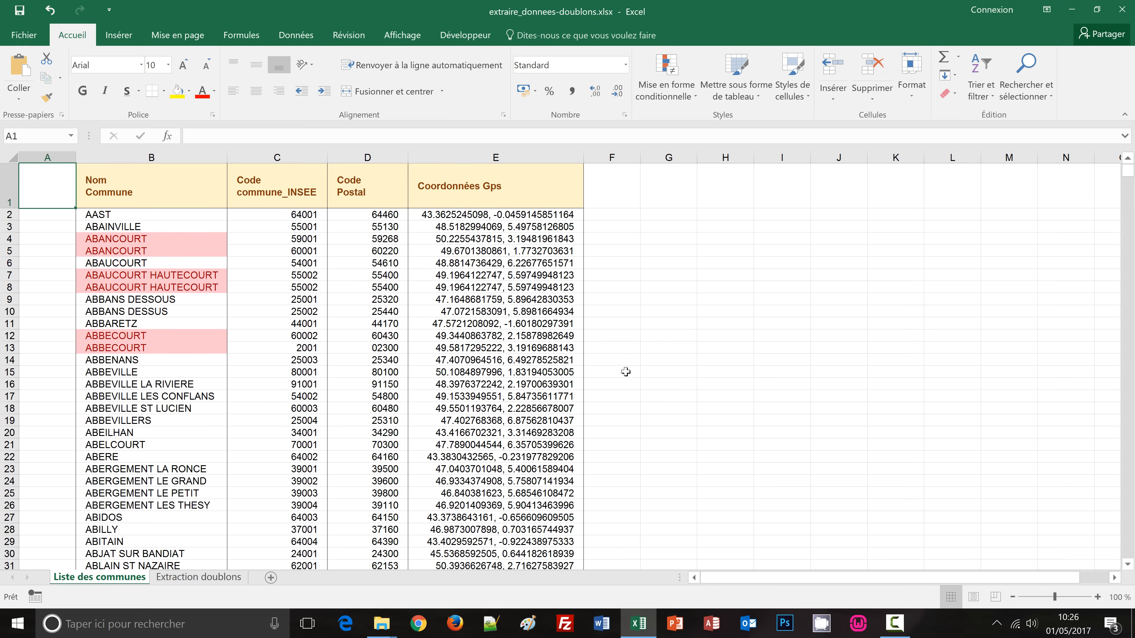
Rename the Liste des communes sheet as communes.
double_click(126, 583)
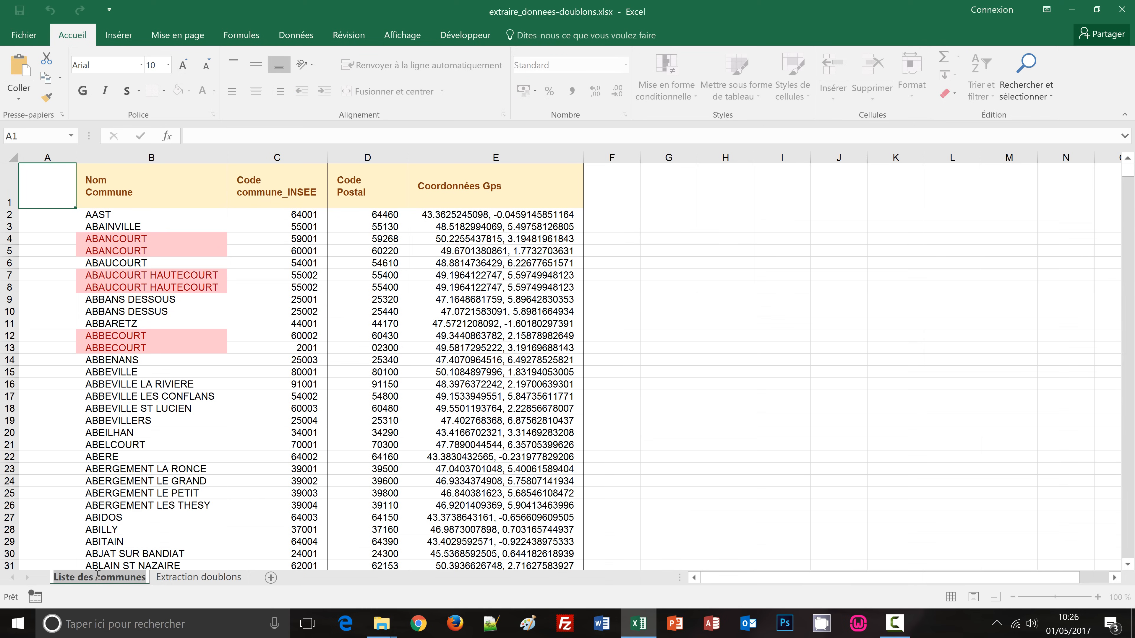
drag(98, 576, 51, 577)
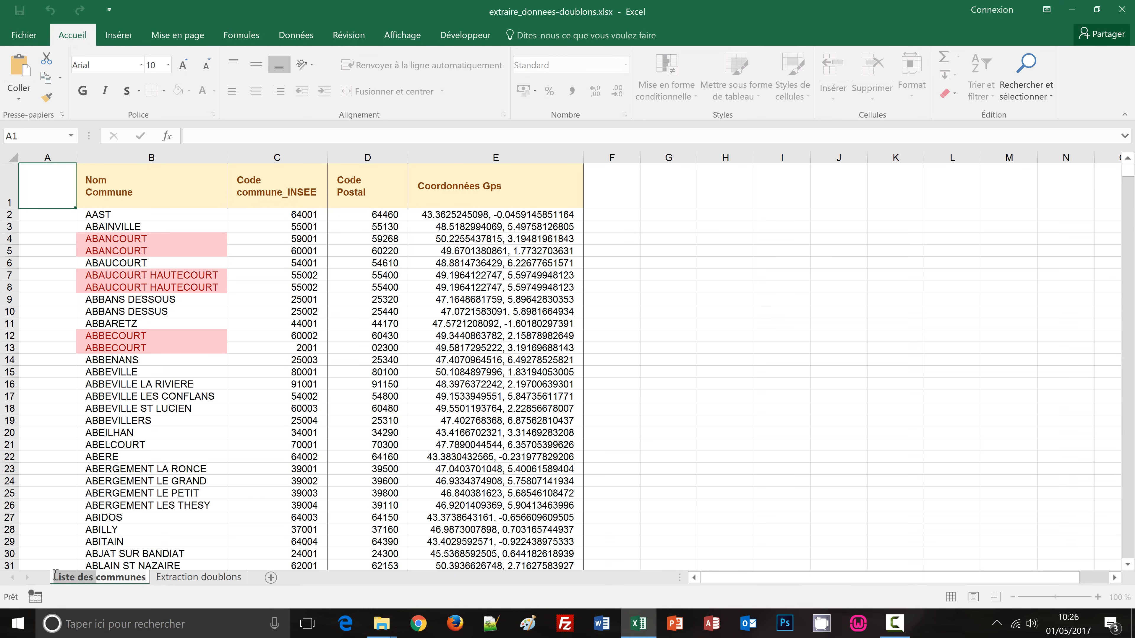
key(BackSpace)
key(Return)
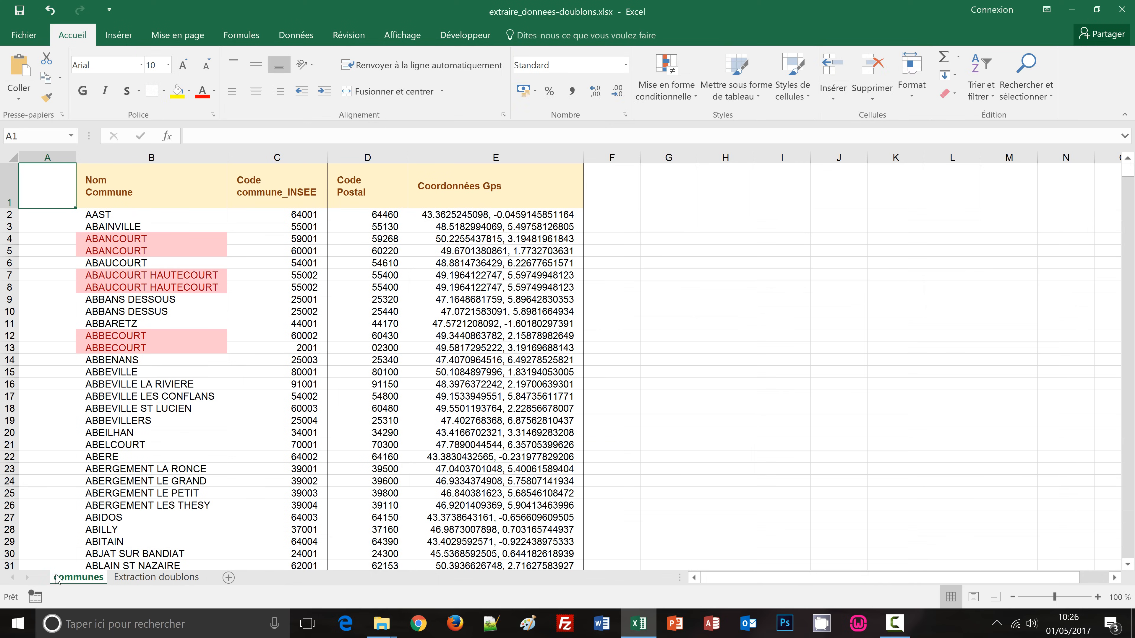
Rename the Extraction doublons sheet as doublons and return to the communes sheet.
double_click(160, 581)
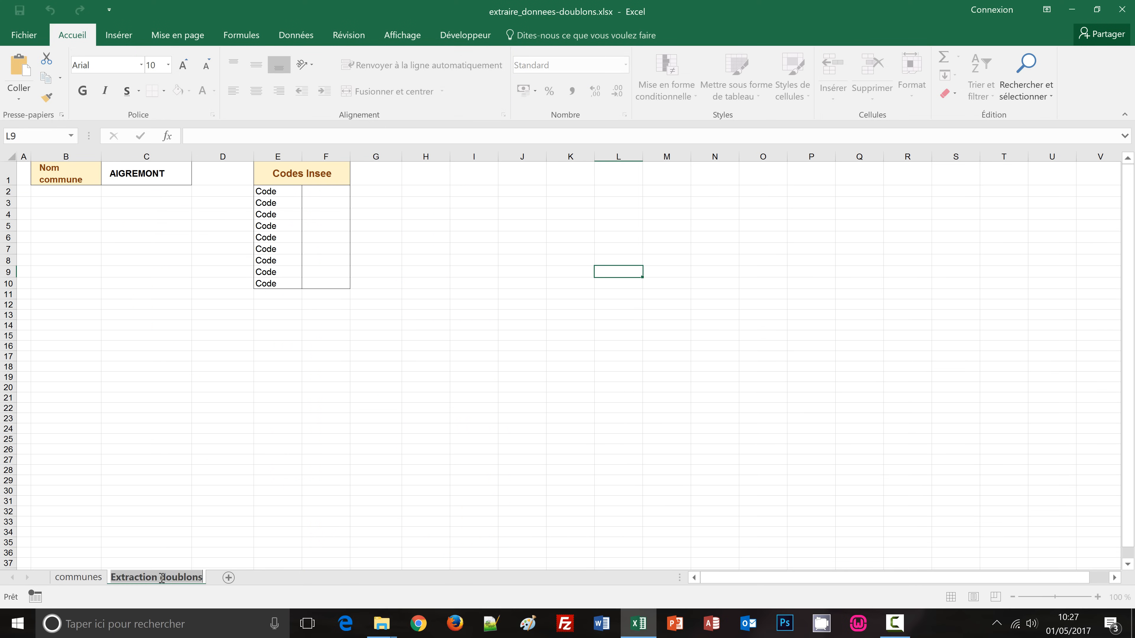
drag(160, 579, 114, 577)
key(BackSpace)
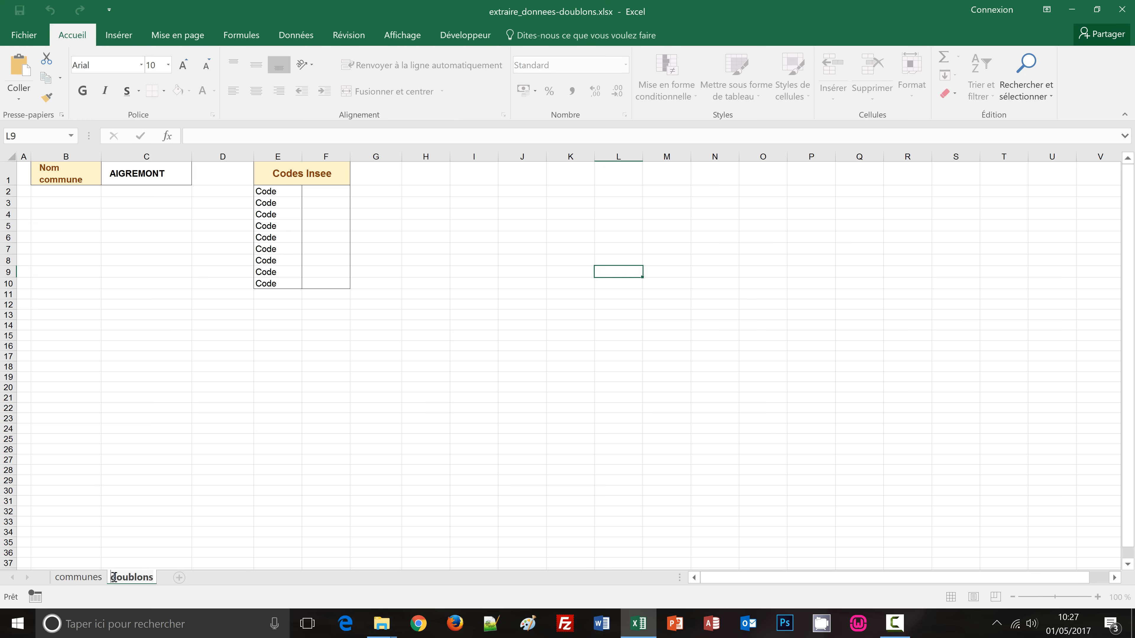
key(Return)
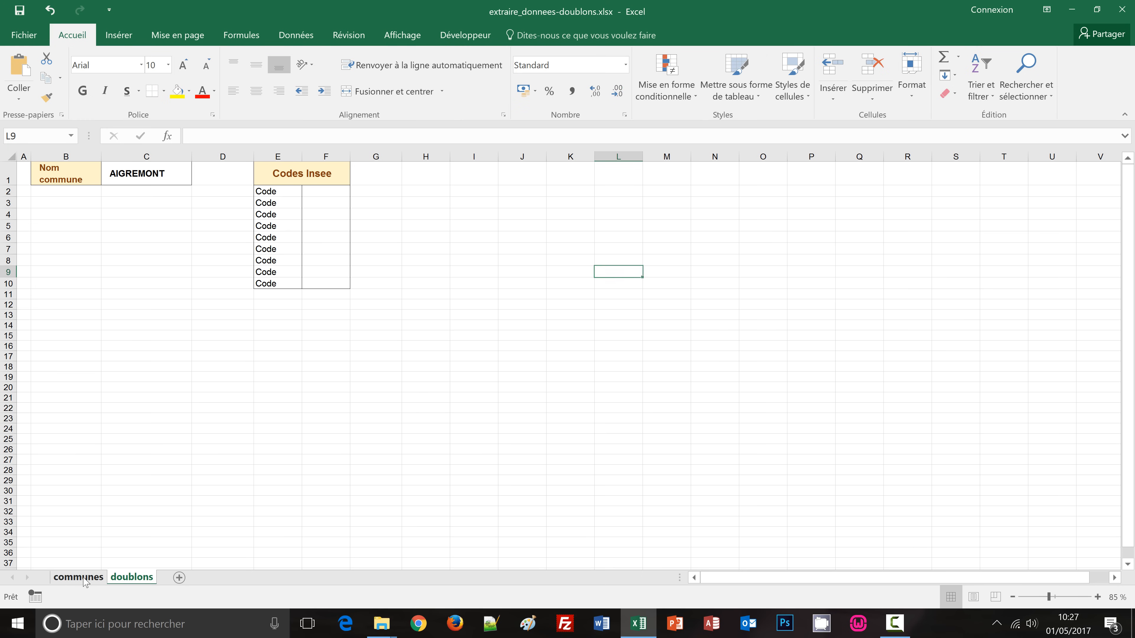
click(83, 579)
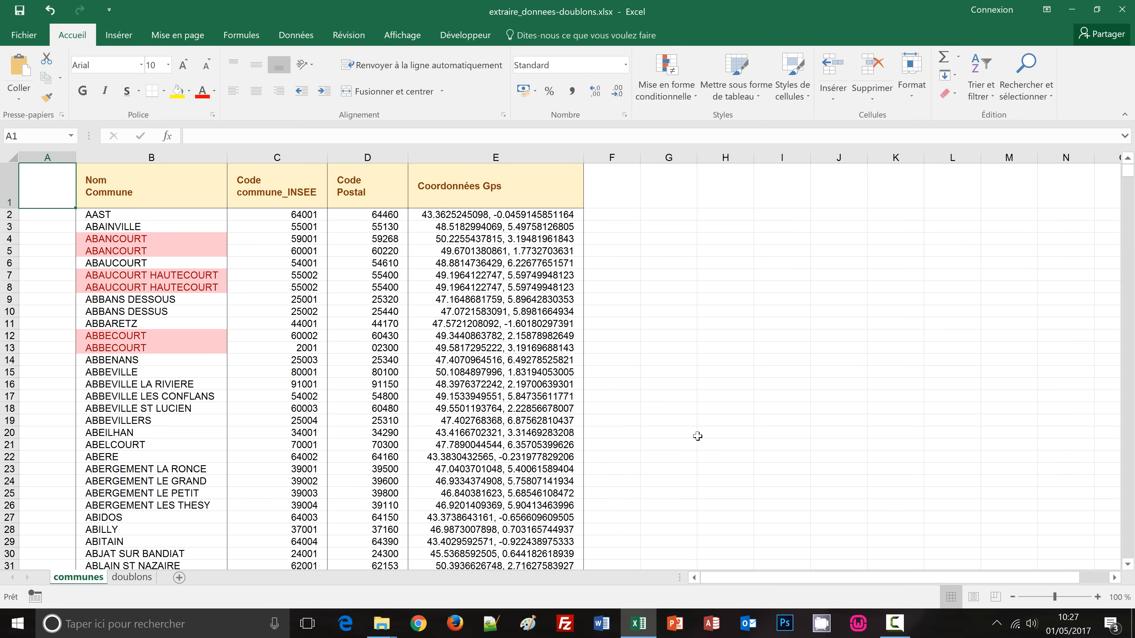
On the doublons sheet, enter the starting value 0 in cell G1 beside the Codes Insee heading.
click(132, 578)
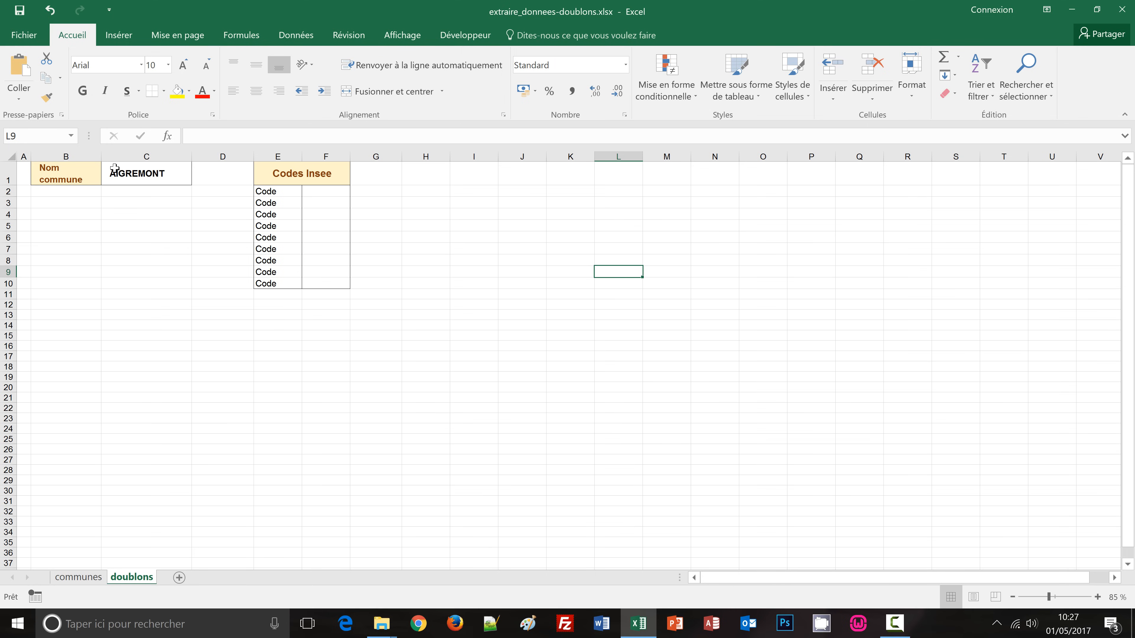
drag(318, 192, 314, 283)
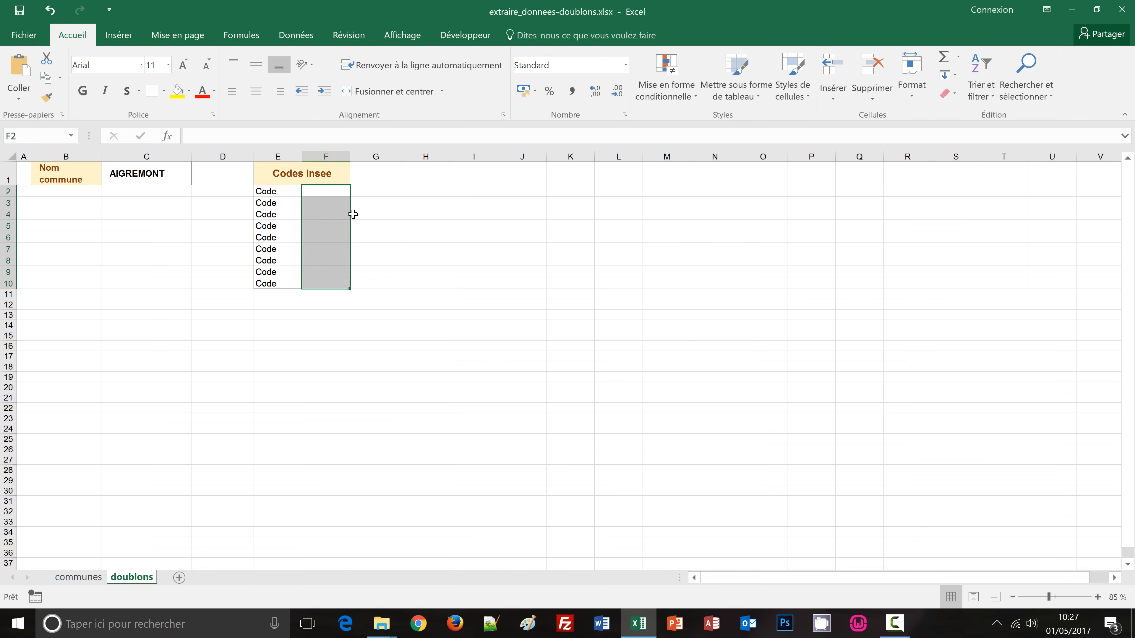
click(374, 169)
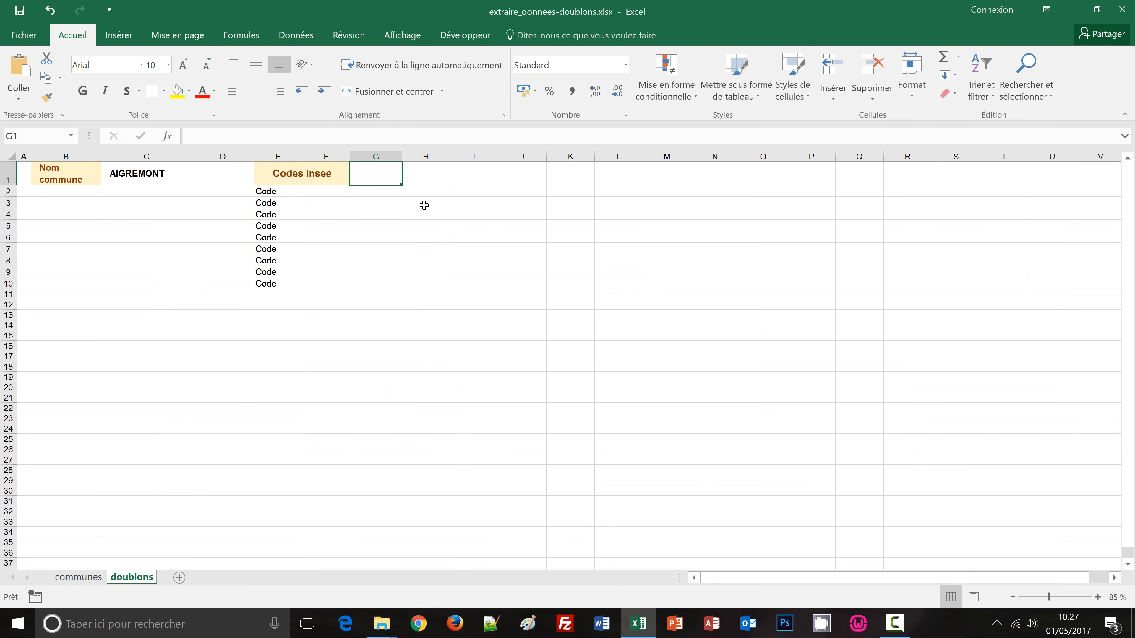
text(0)
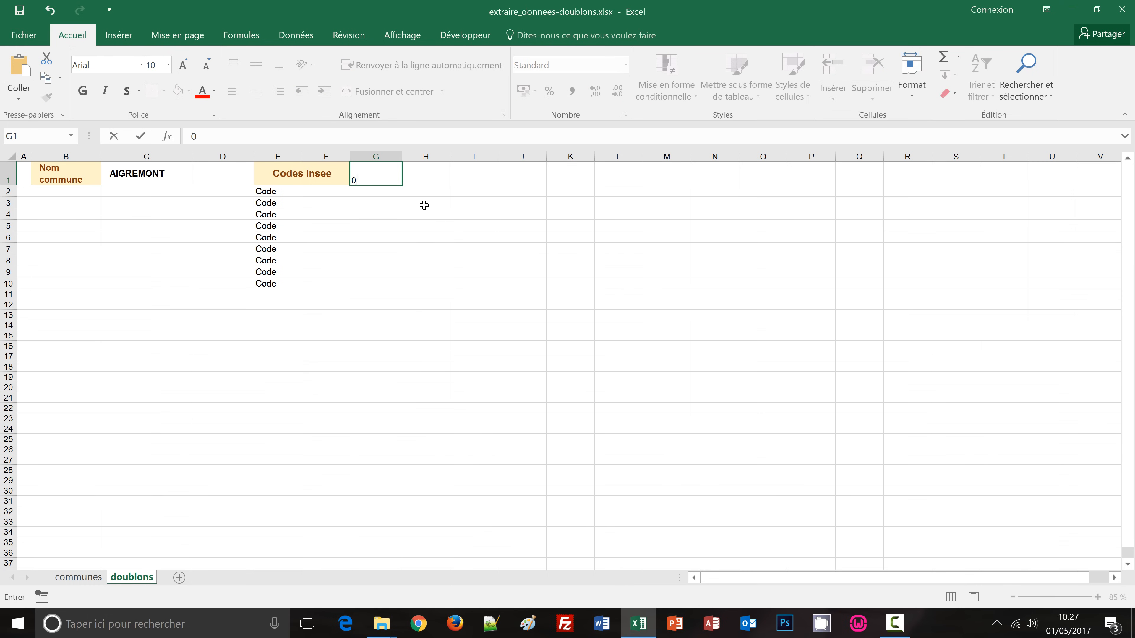
key(Return)
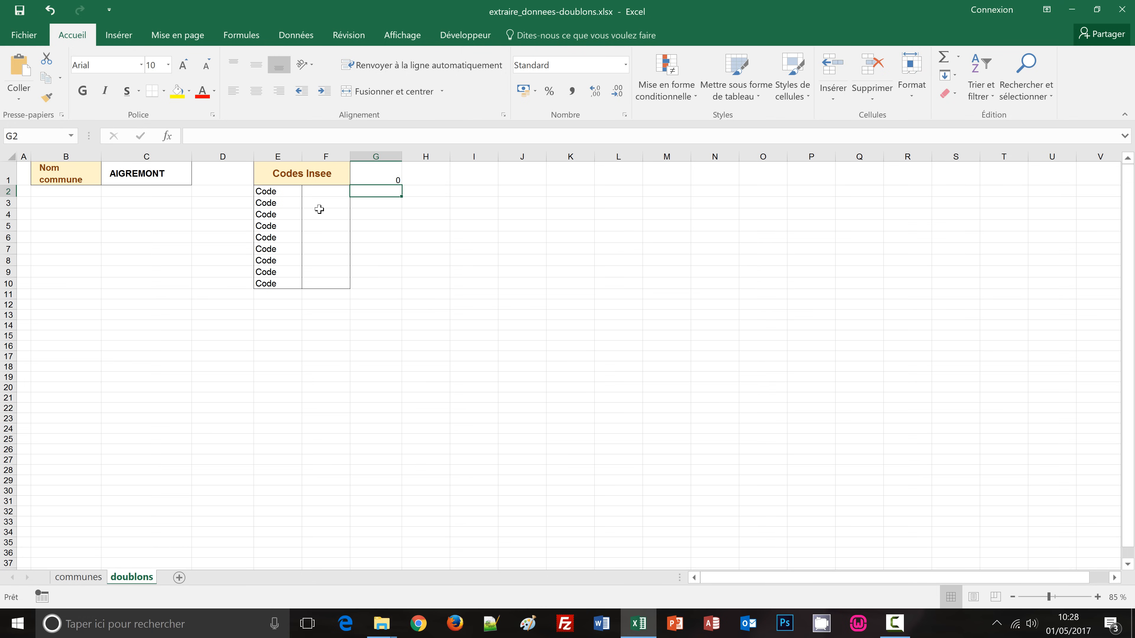
Begin an INDEX formula for F2:F10 of the doublons sheet, using communes!B1:E39200 as its array.
drag(315, 191, 325, 288)
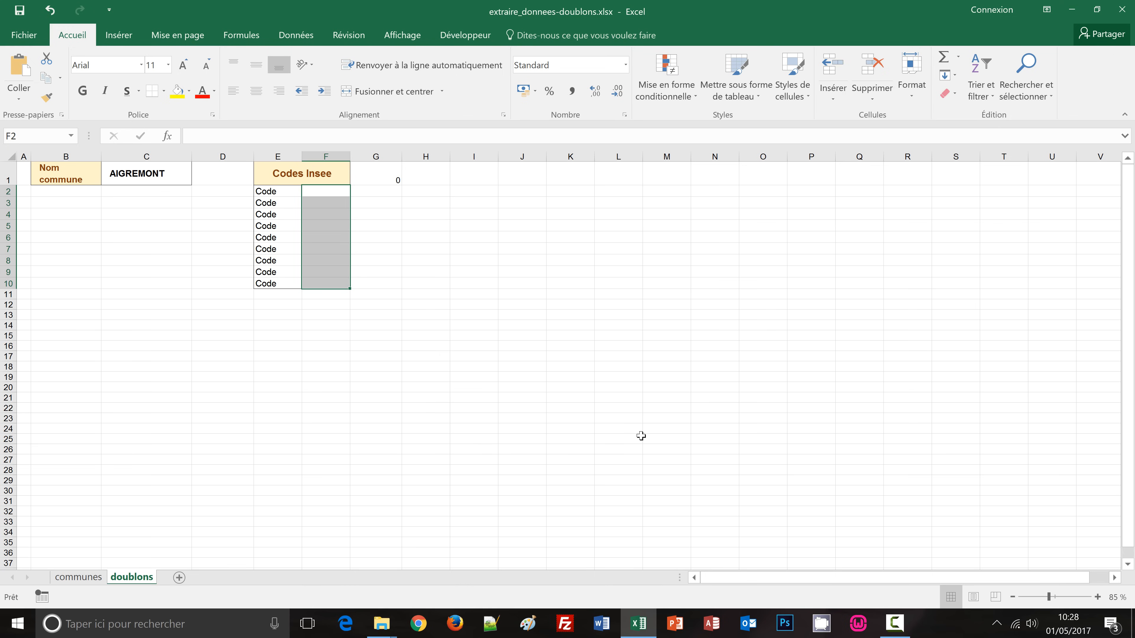
text(=)
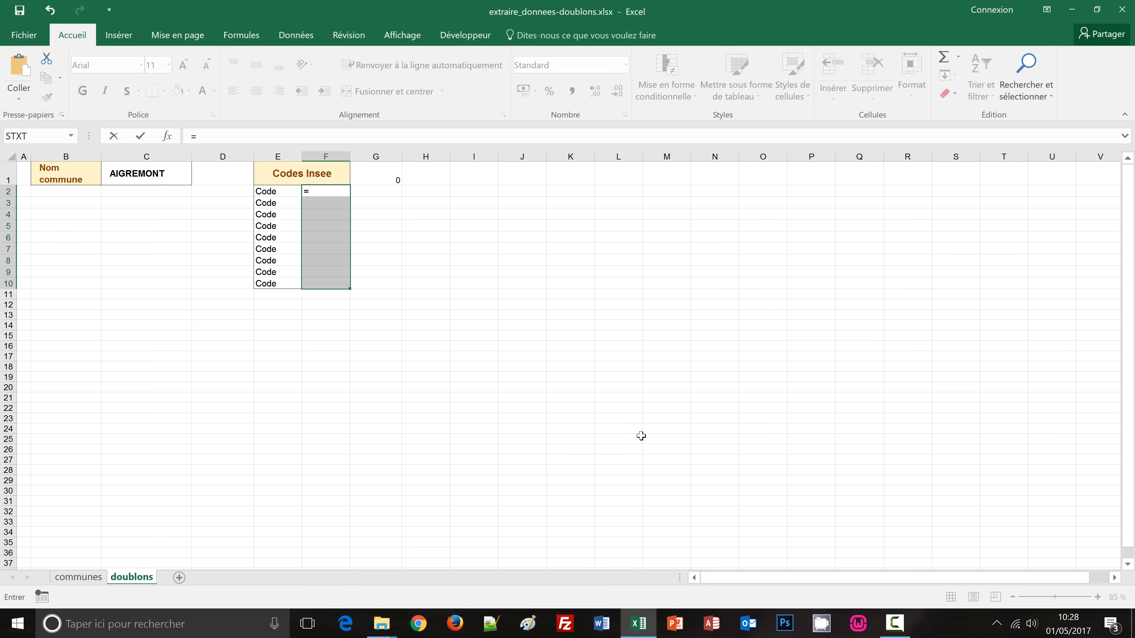
text(index)
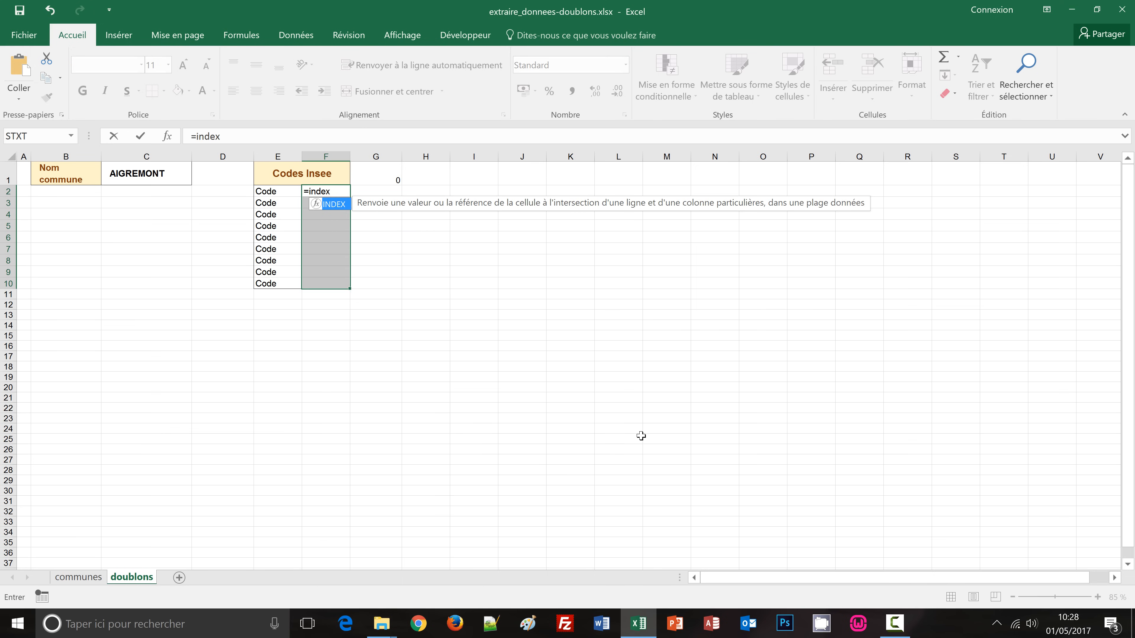
text(()
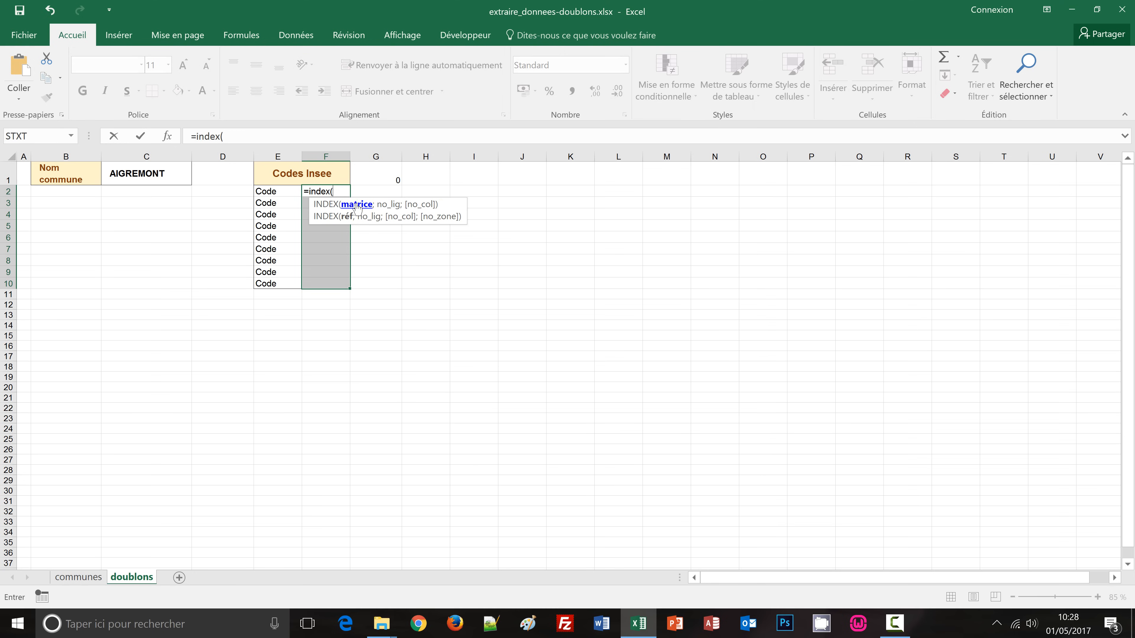
click(72, 577)
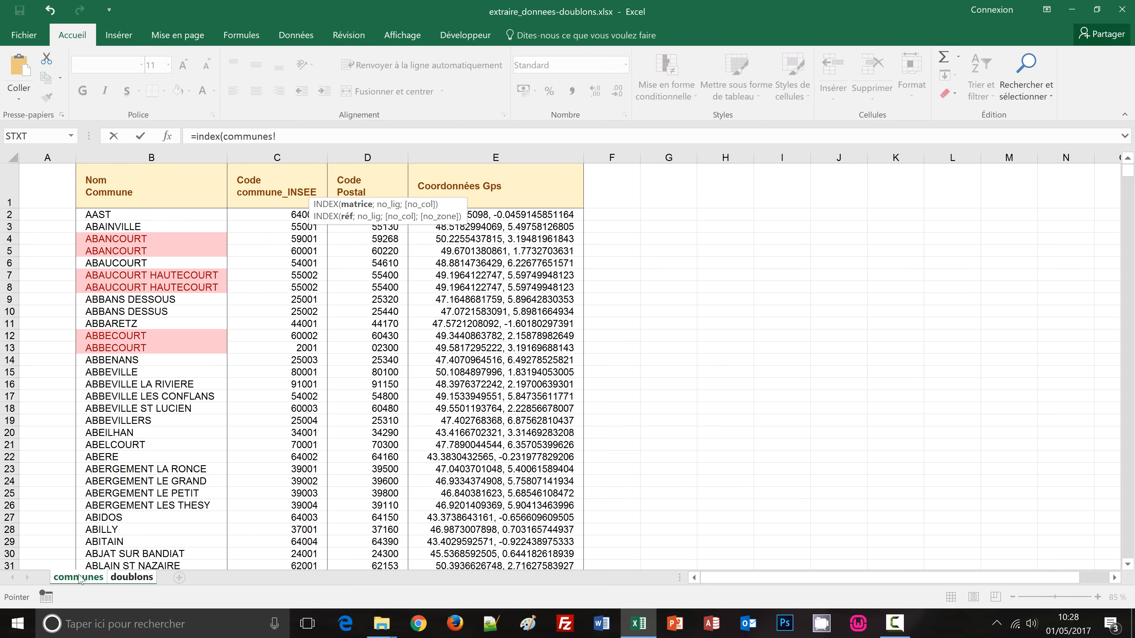
click(114, 181)
drag(1126, 171, 1134, 568)
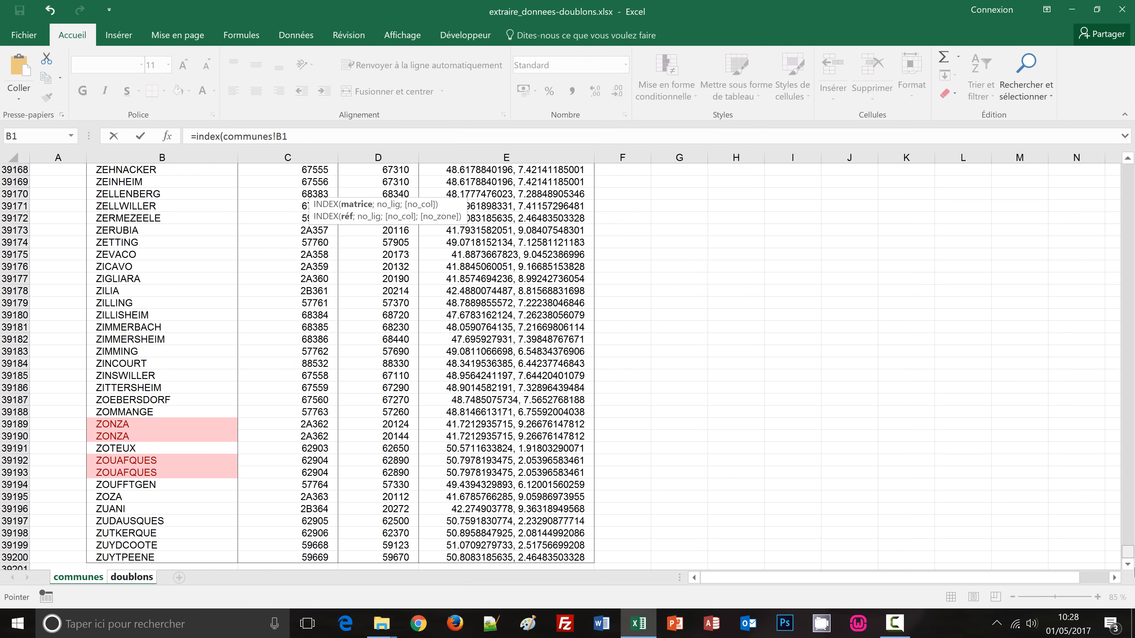
click(1129, 565)
click(1128, 565)
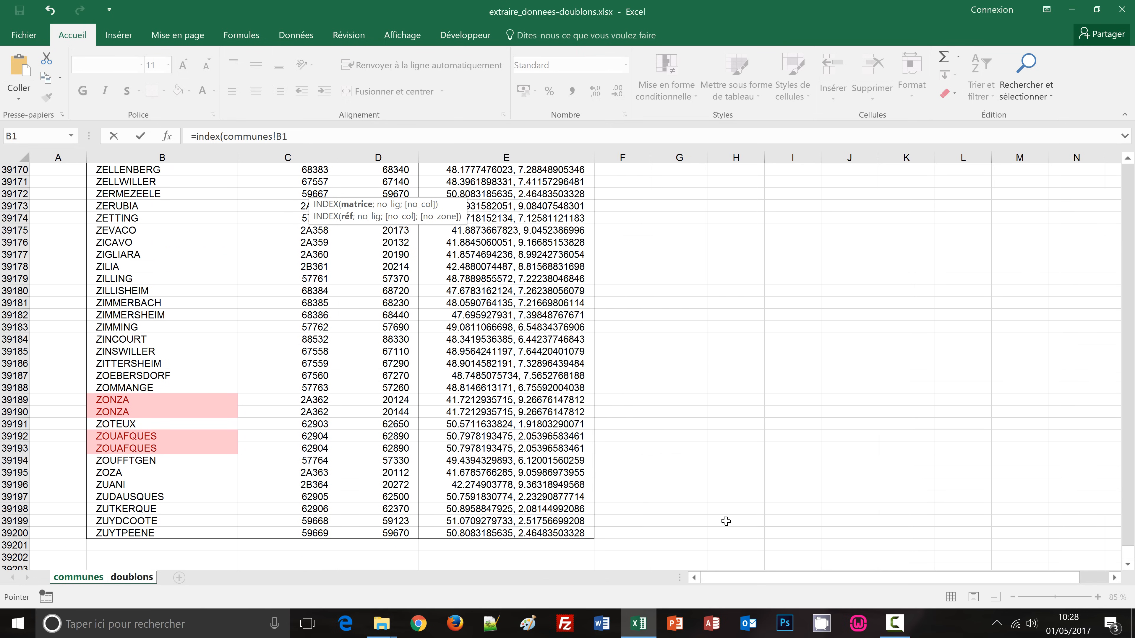
shift+click(561, 536)
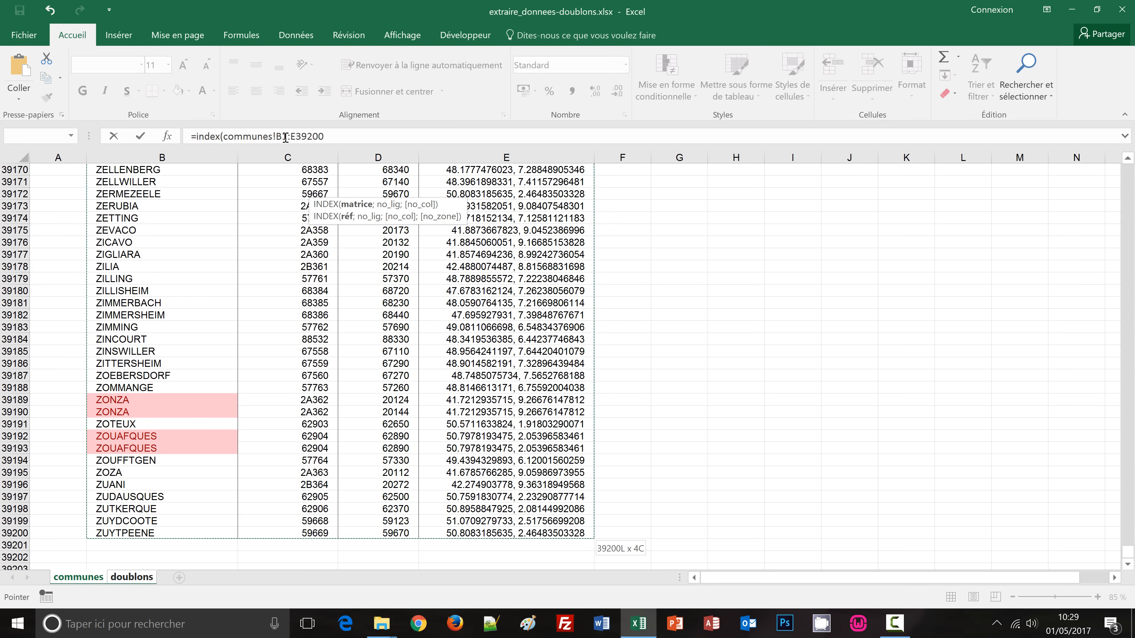
Make both ends of the INDEX array absolute as communes!$B$1:$E$39200 and proceed to the row argument.
click(334, 136)
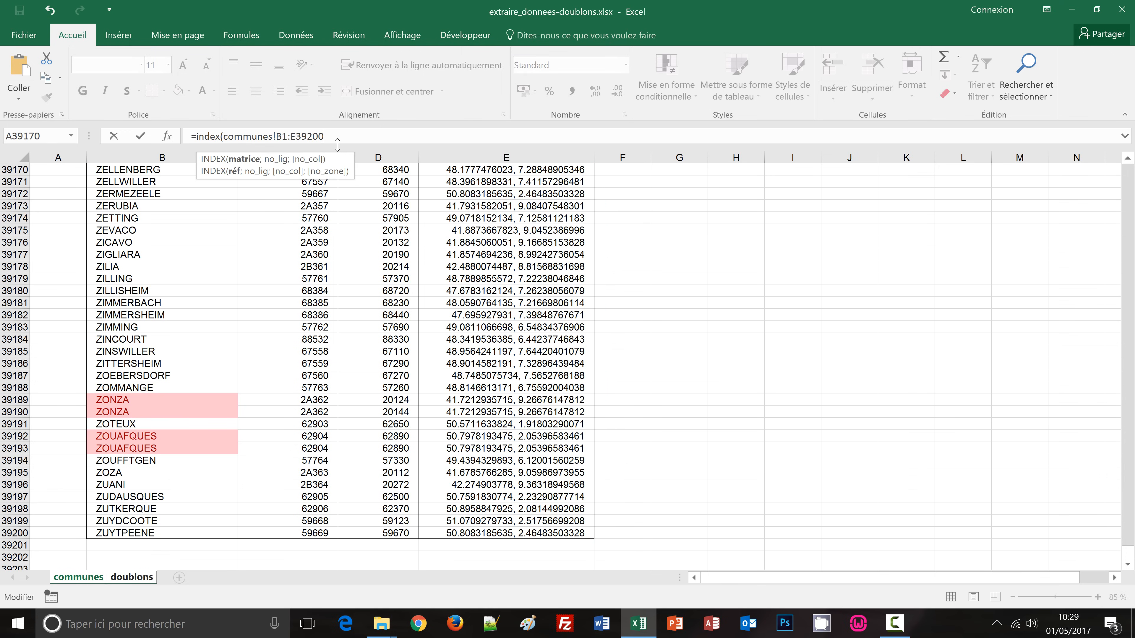
key(F4)
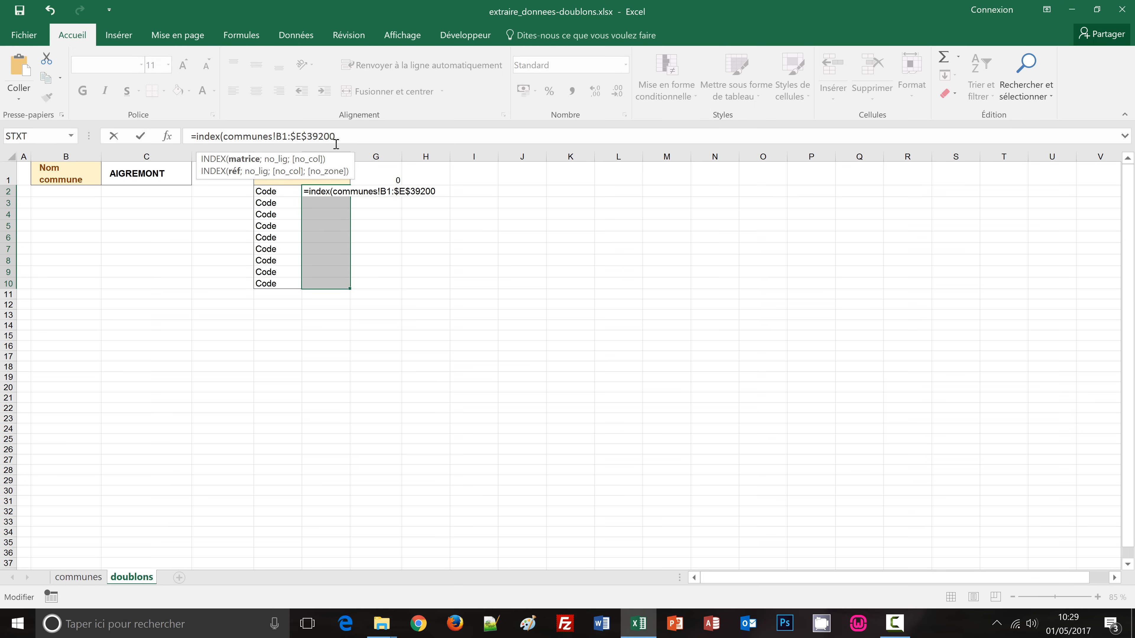
click(282, 136)
key(F4)
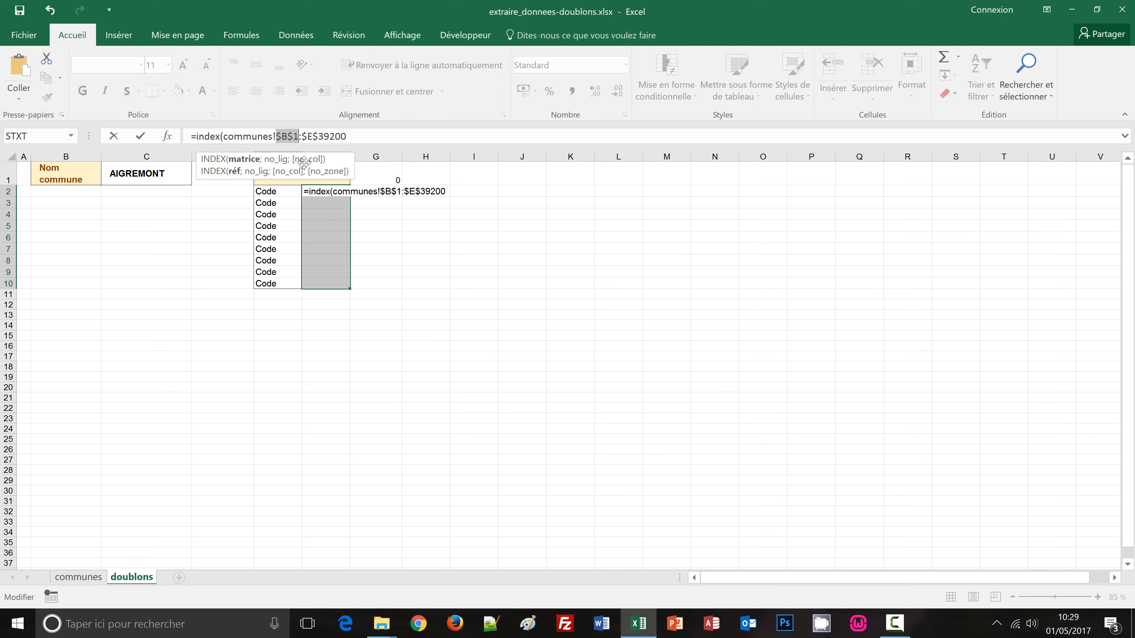
click(357, 139)
text(;)
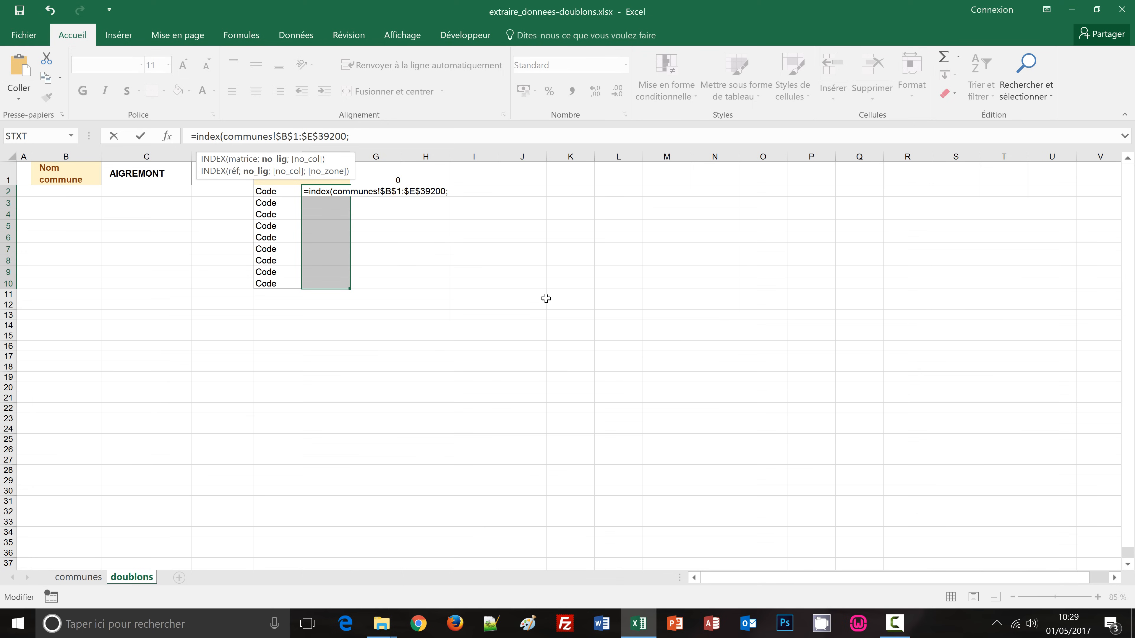
Nest an EQUIV function as the row argument, with the absolute cell doublons!$C$1 as its lookup value.
text(eq)
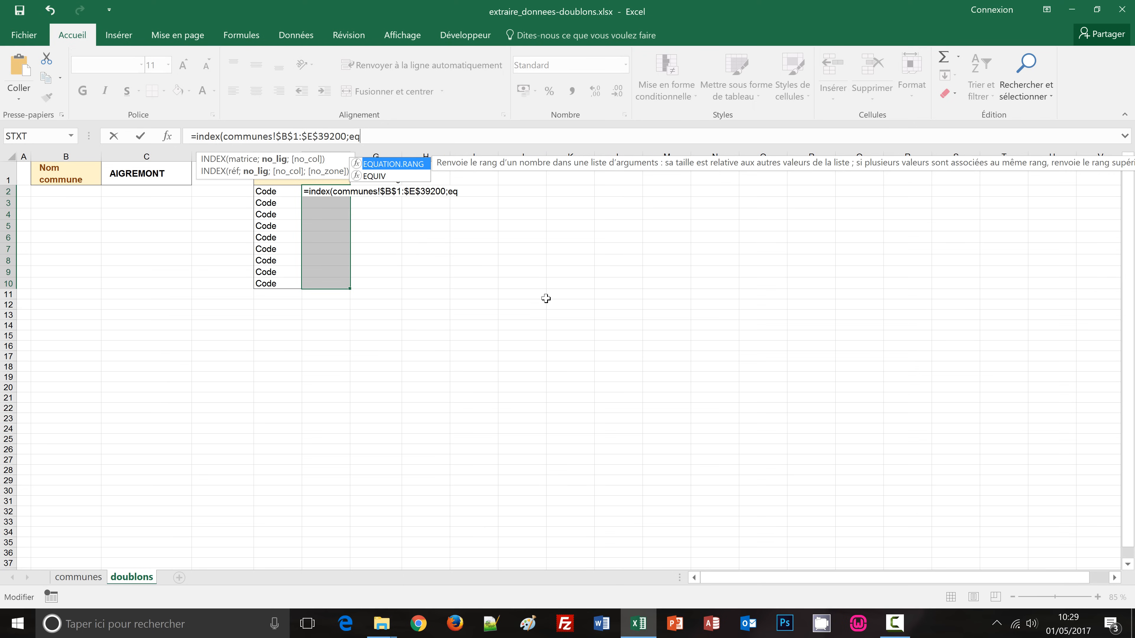
text(uiv()
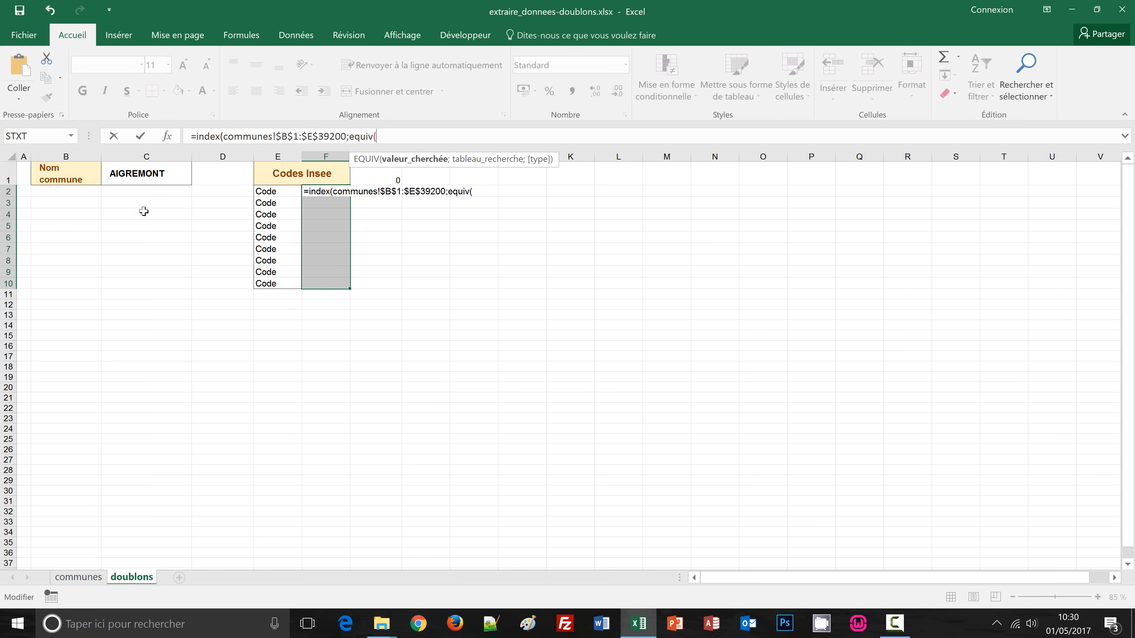
click(152, 175)
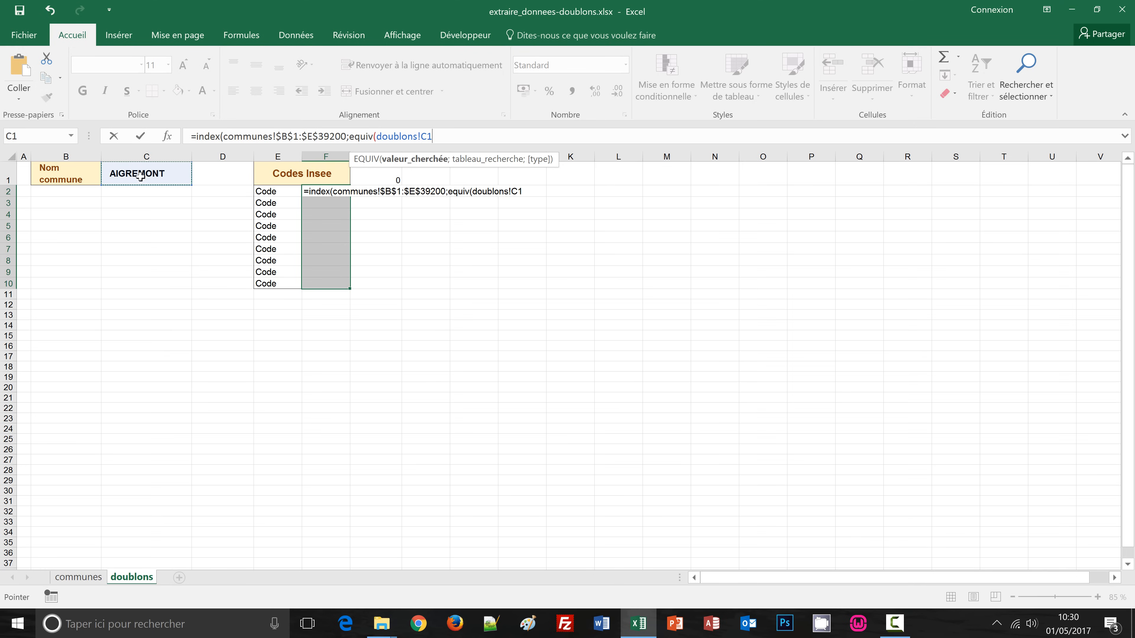
key(F4)
text(;)
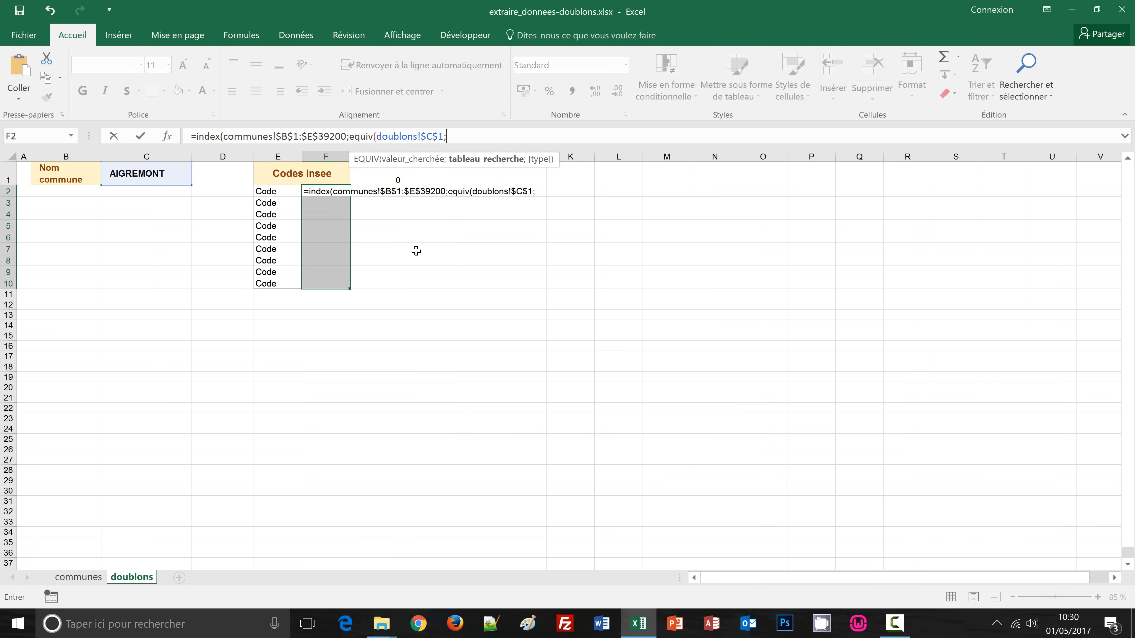
Nest a DECALER function as EQUIV's lookup array, with the absolute column communes!$B:$B as its reference.
text(dec)
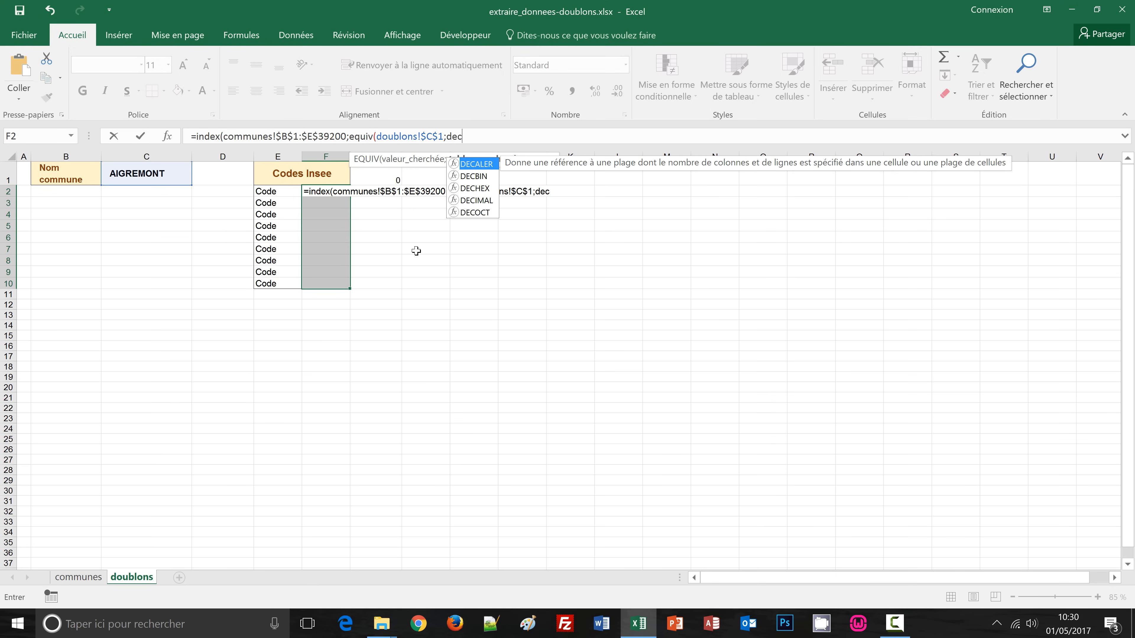
text(aler()
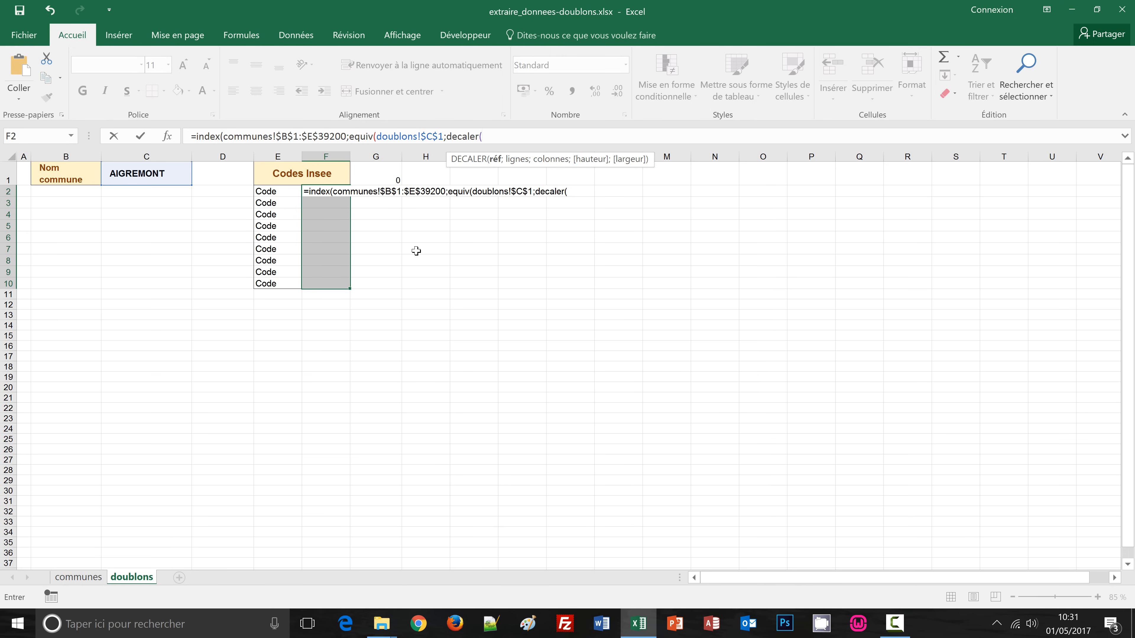
click(87, 578)
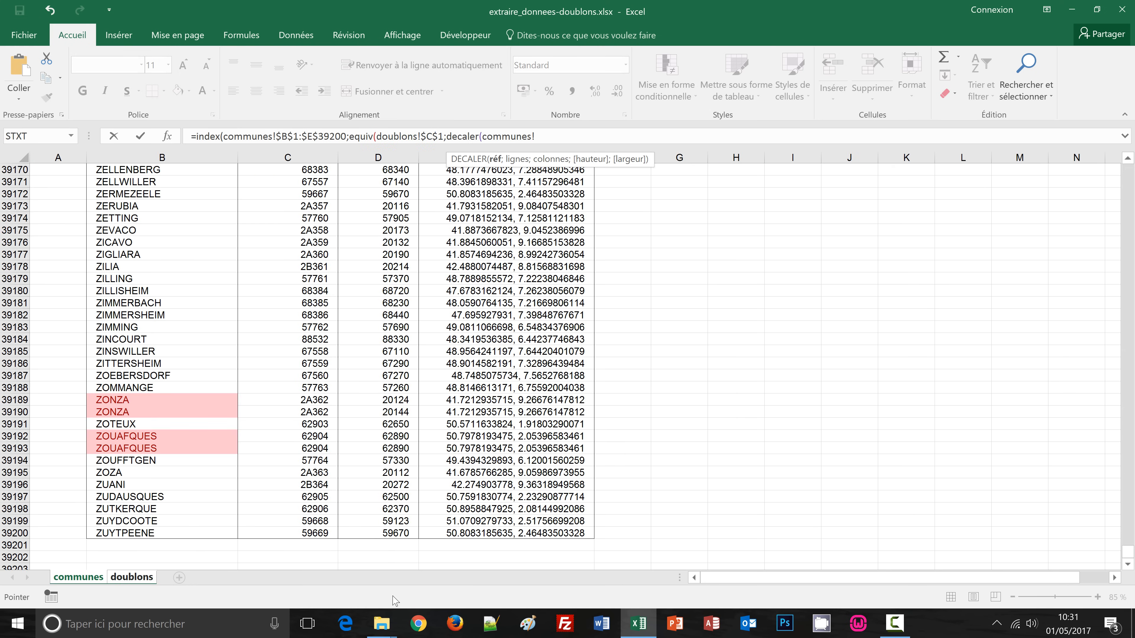
click(212, 157)
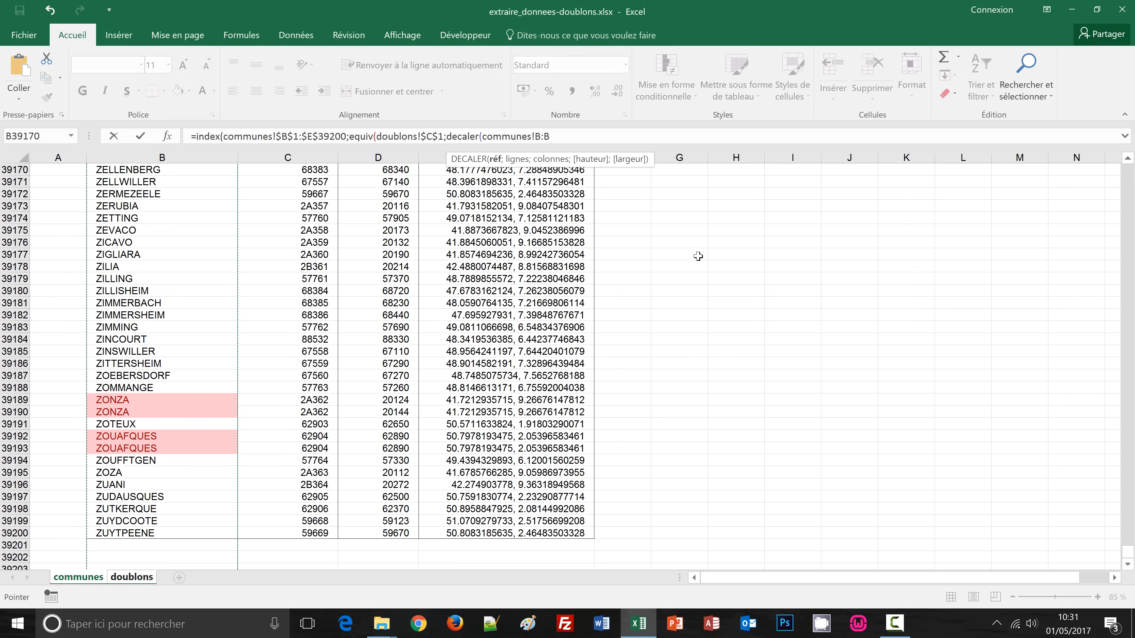
key(F4)
text(;)
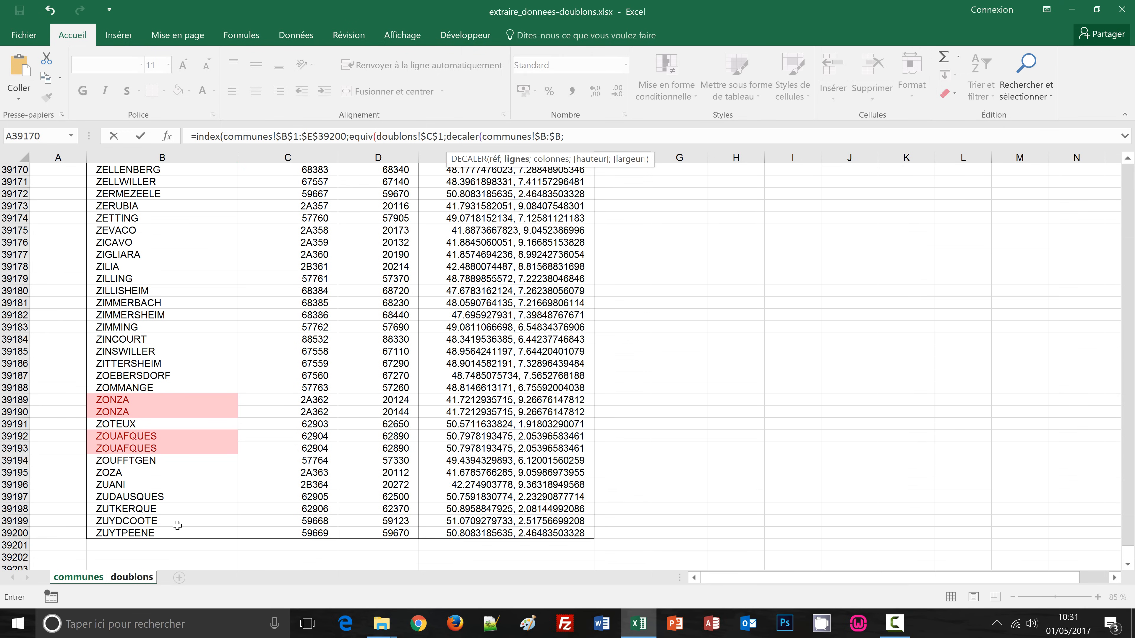
Set DECALER's row offset to doublons!G1 and its column offset to 0.
click(139, 579)
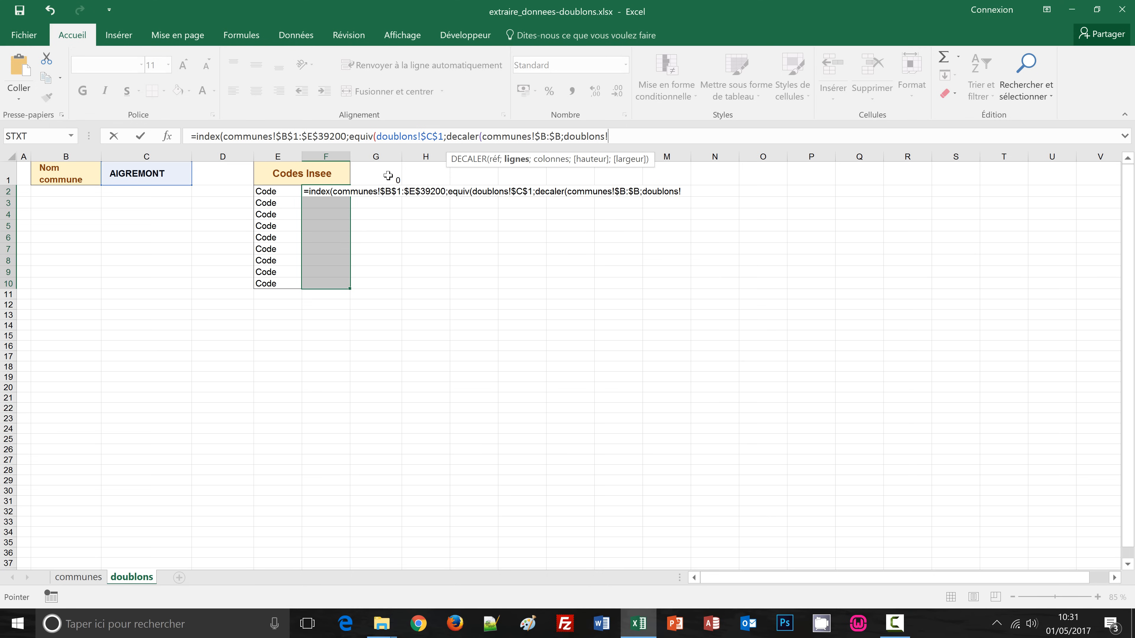
click(388, 176)
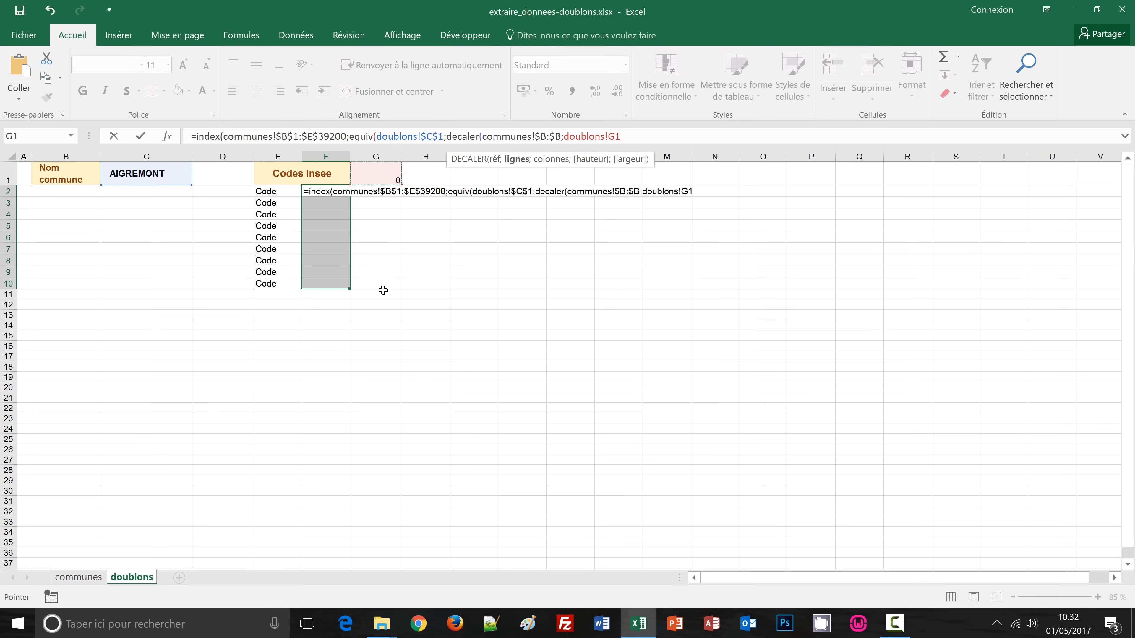
text(;)
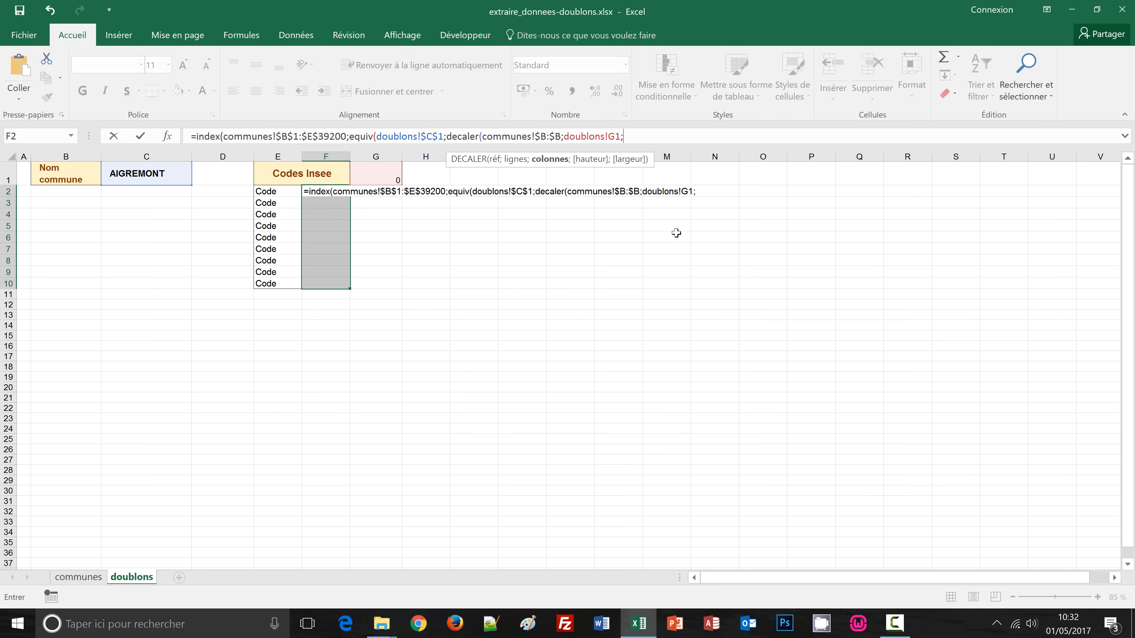
text(0;)
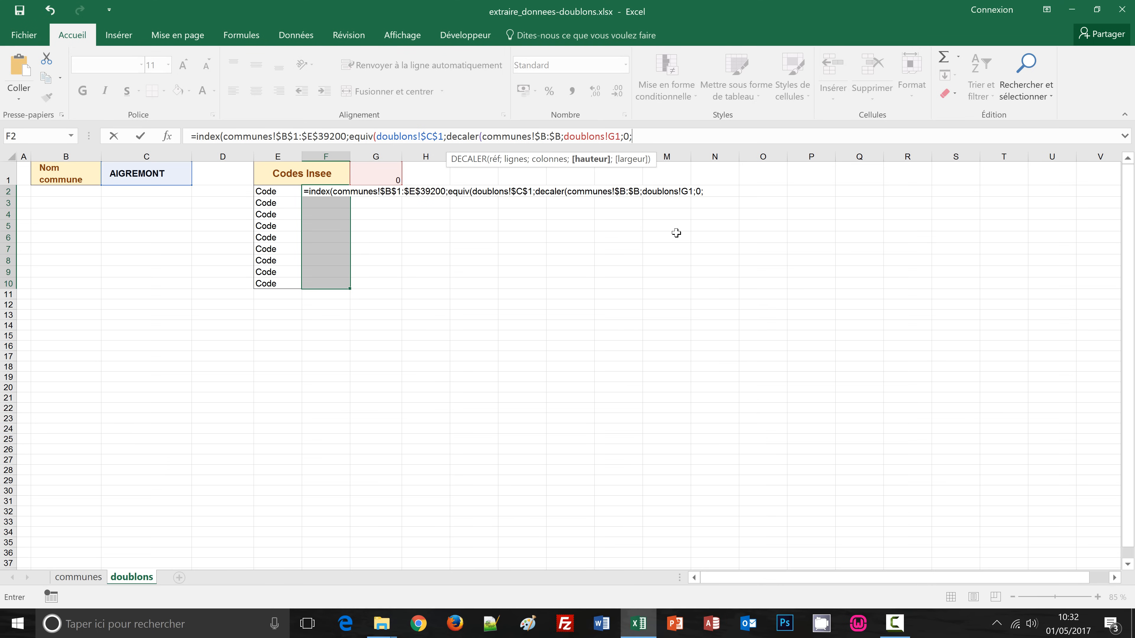
Set DECALER's height to NBVAL(communes!$B:$B) and close both nested functions.
text(nbval)
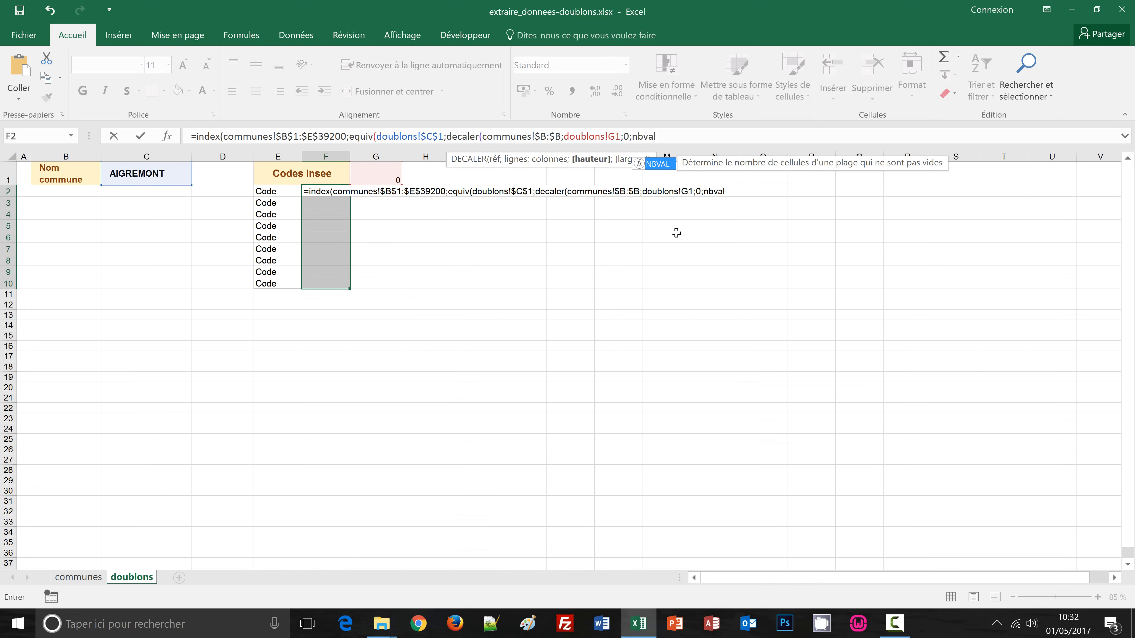
text(()
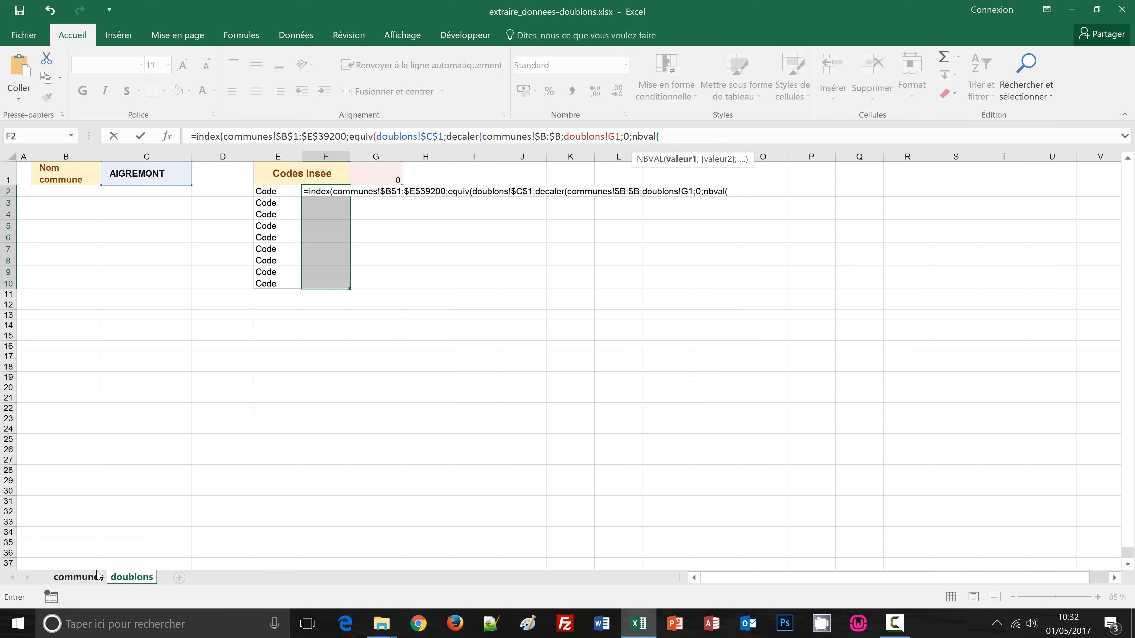
click(85, 578)
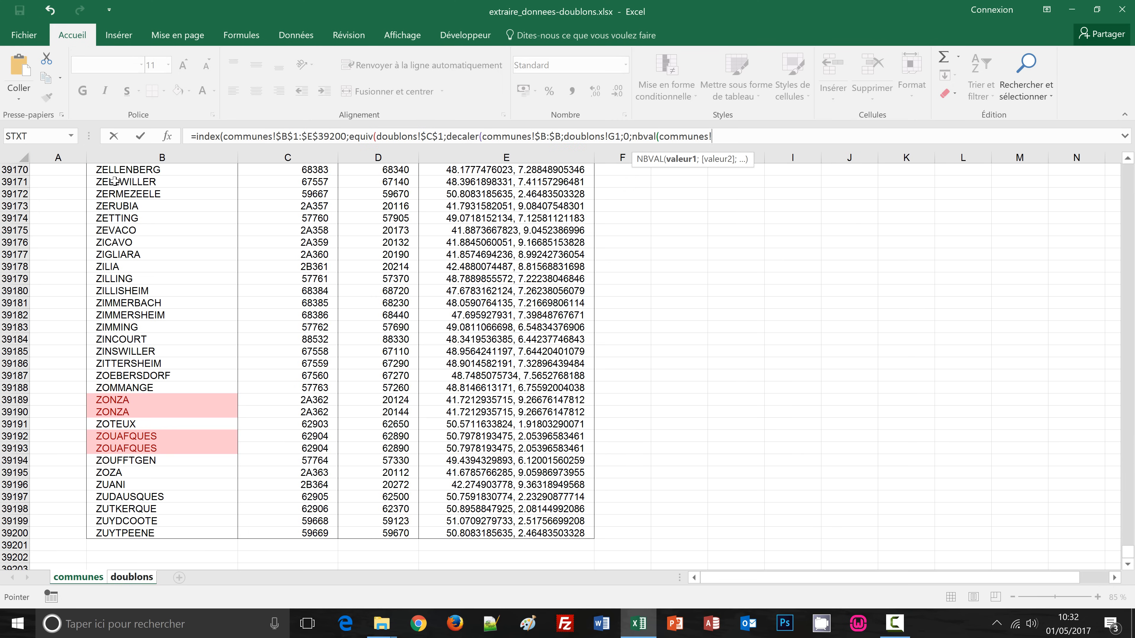
click(117, 157)
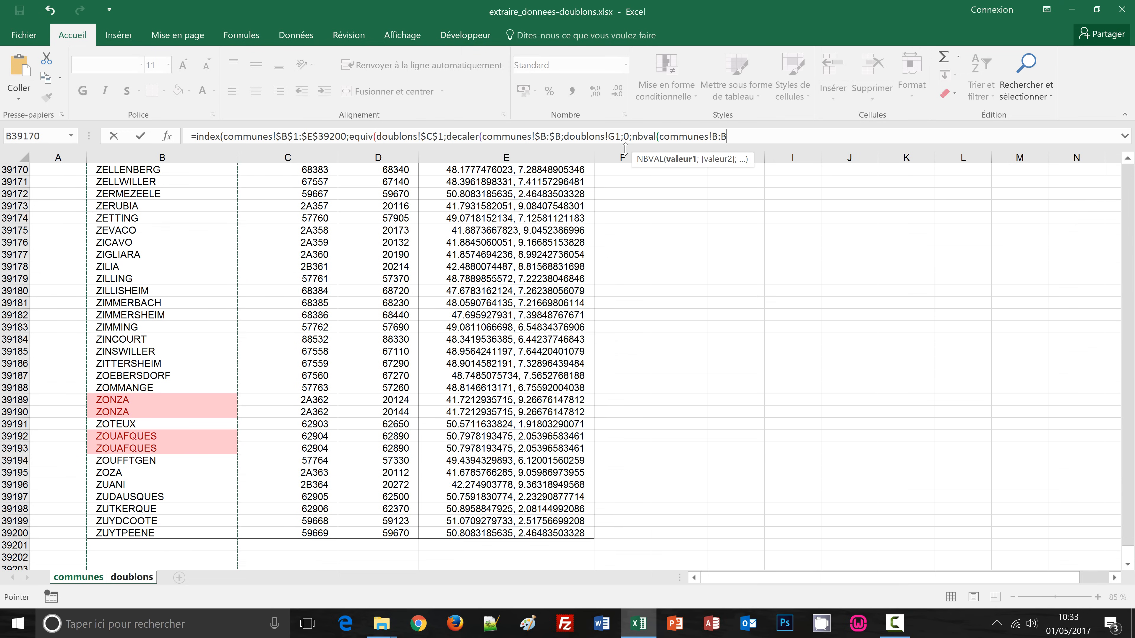
key(F4)
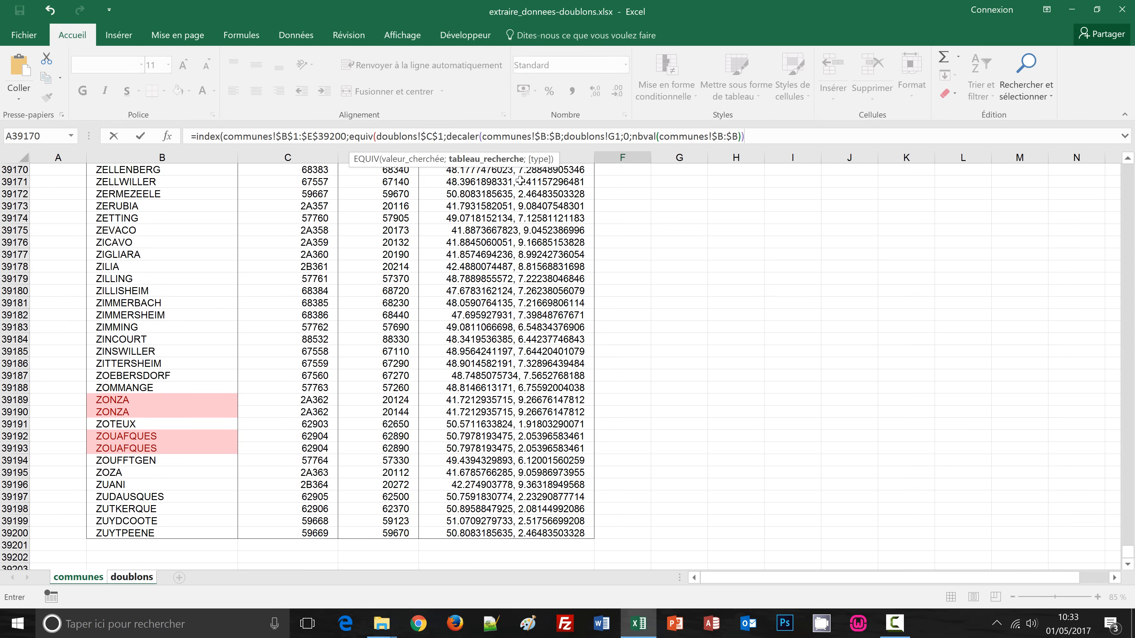
Set EQUIV's match type to 0 (exact) and INDEX's column number to 2, and enter the formula in all of F2:F10.
text(;)
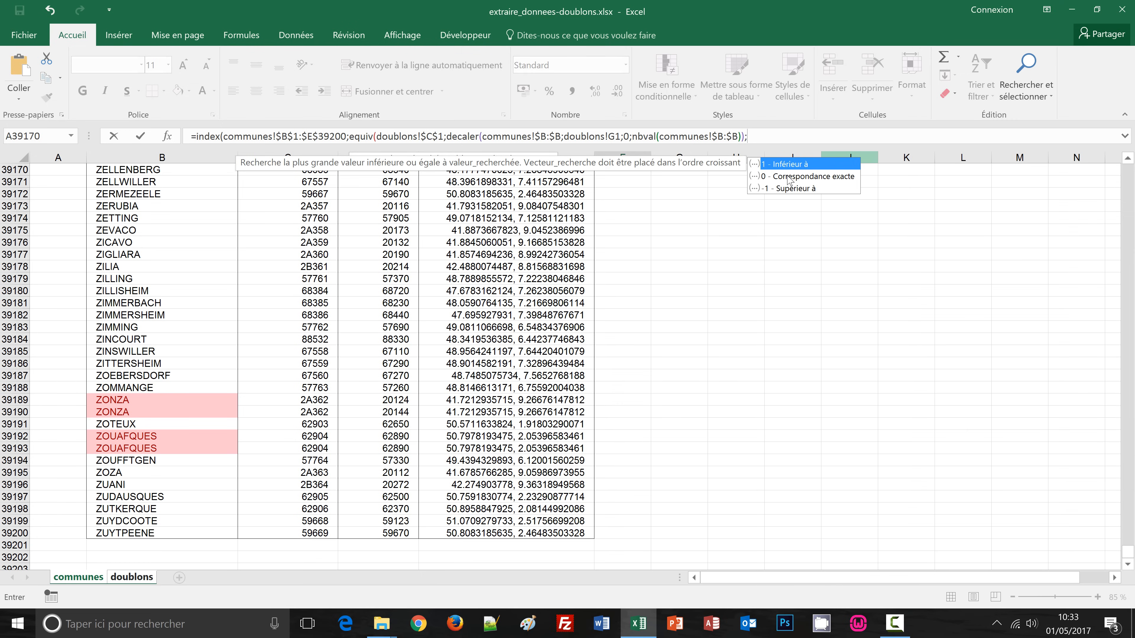
text(0)
text())
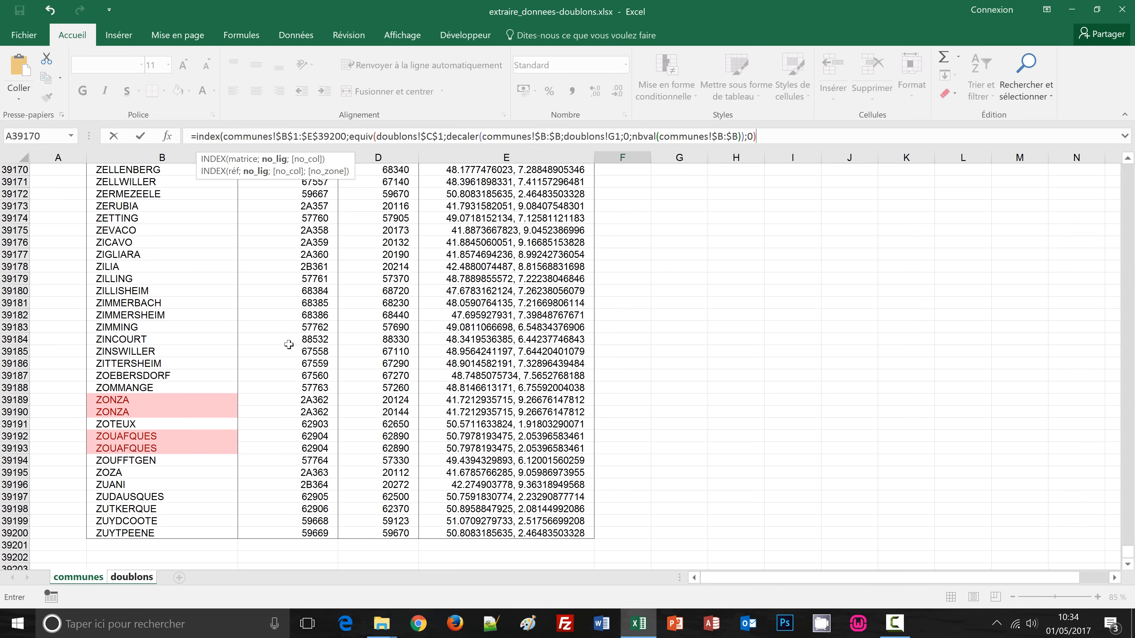
text(;2)
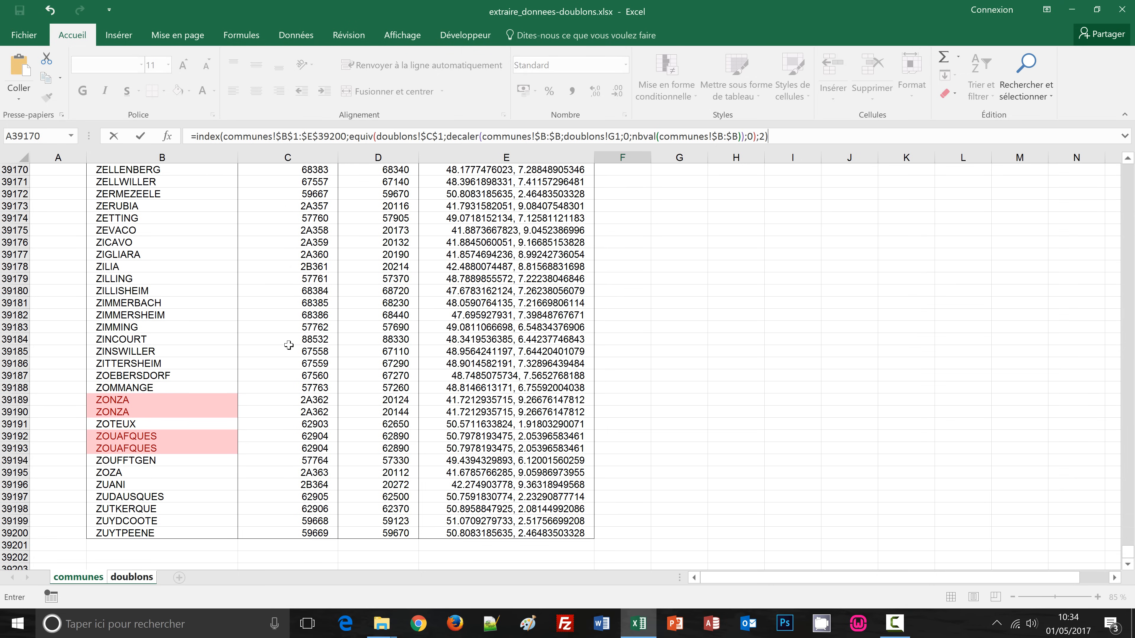
key(ctrl+Return)
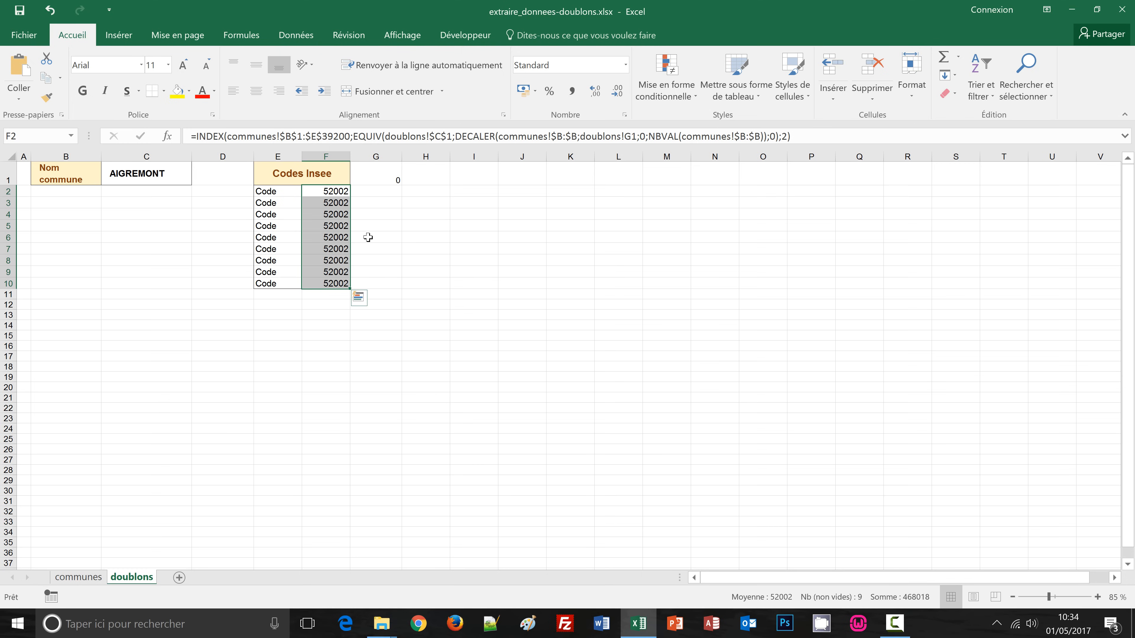
Search the communes sheet from its first entry for AIGREMONT, the commune name chosen in C1 of doublons.
click(154, 175)
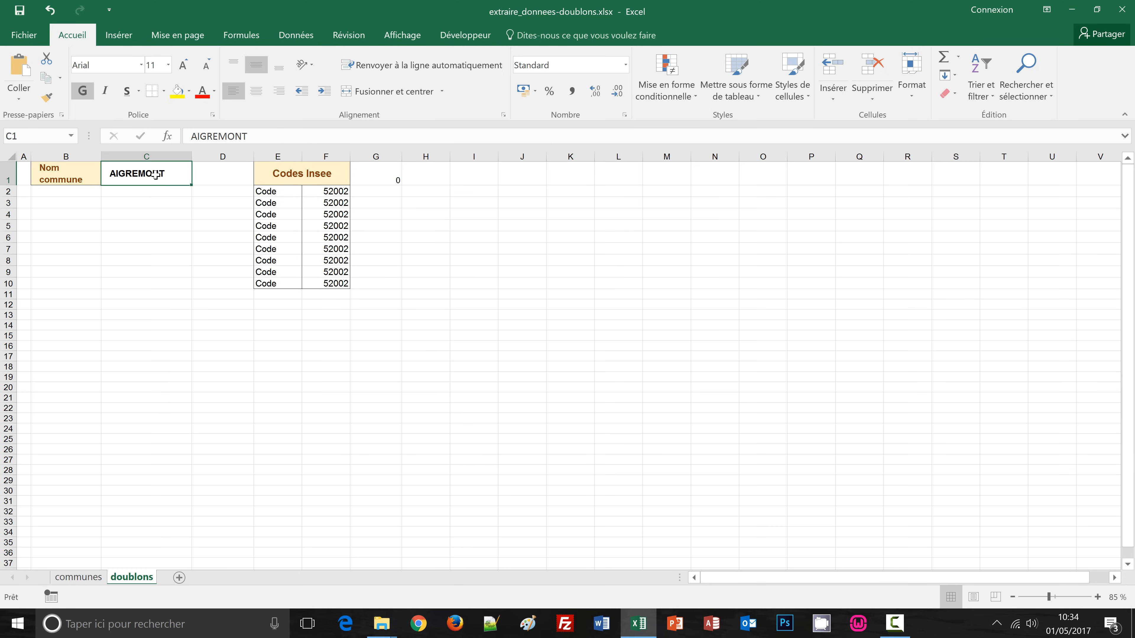
click(264, 137)
double_click(213, 134)
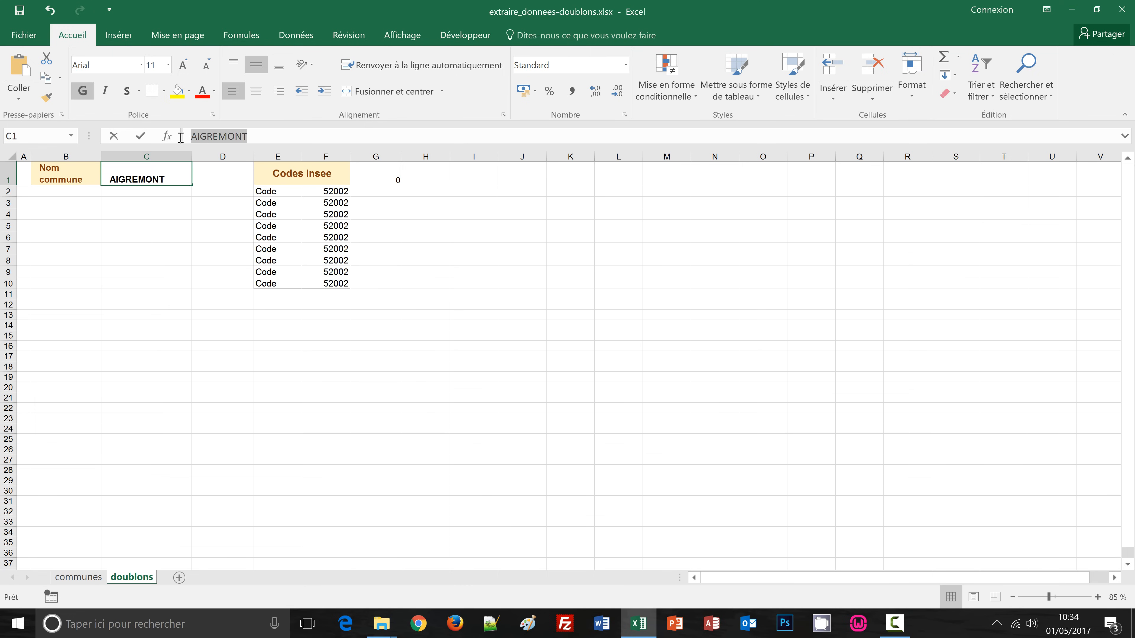
key(Escape)
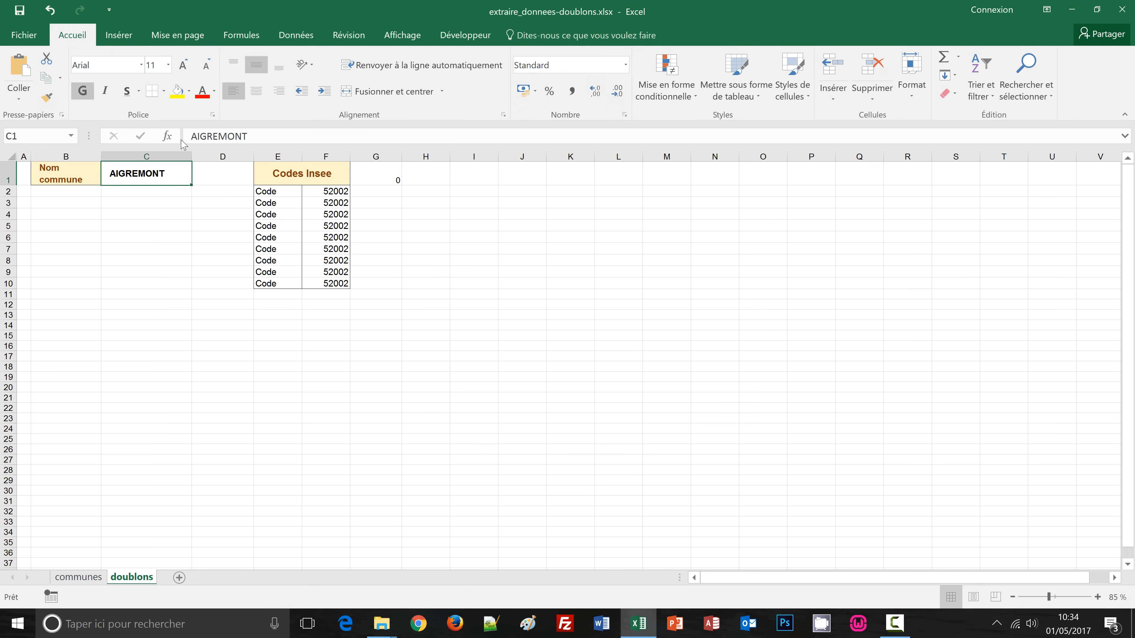
click(78, 578)
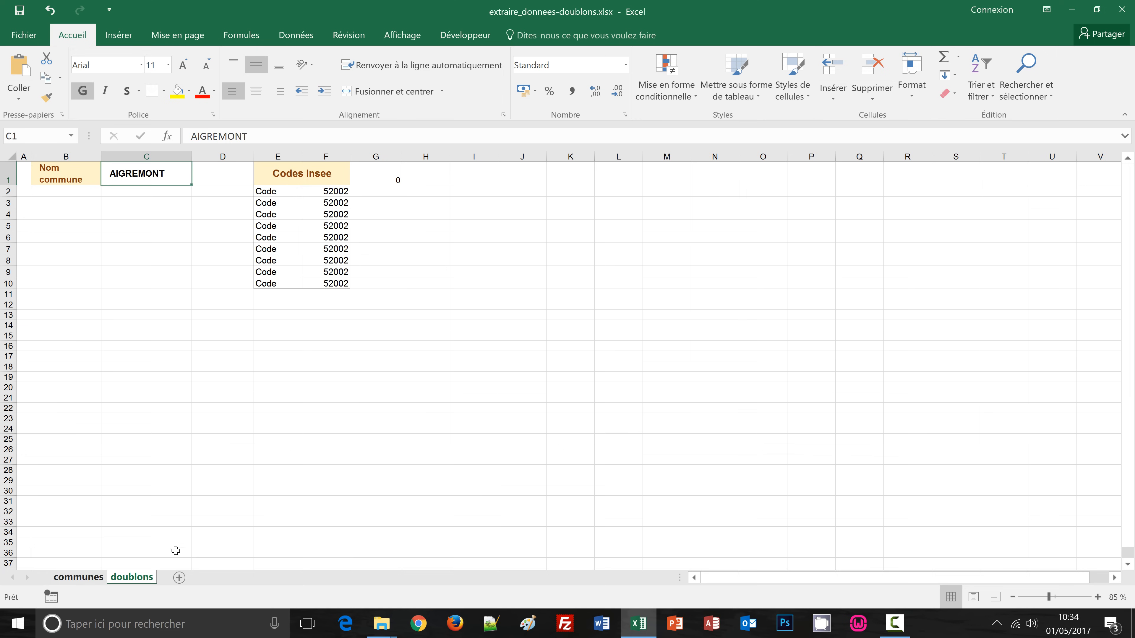
click(205, 315)
key(ctrl+Home)
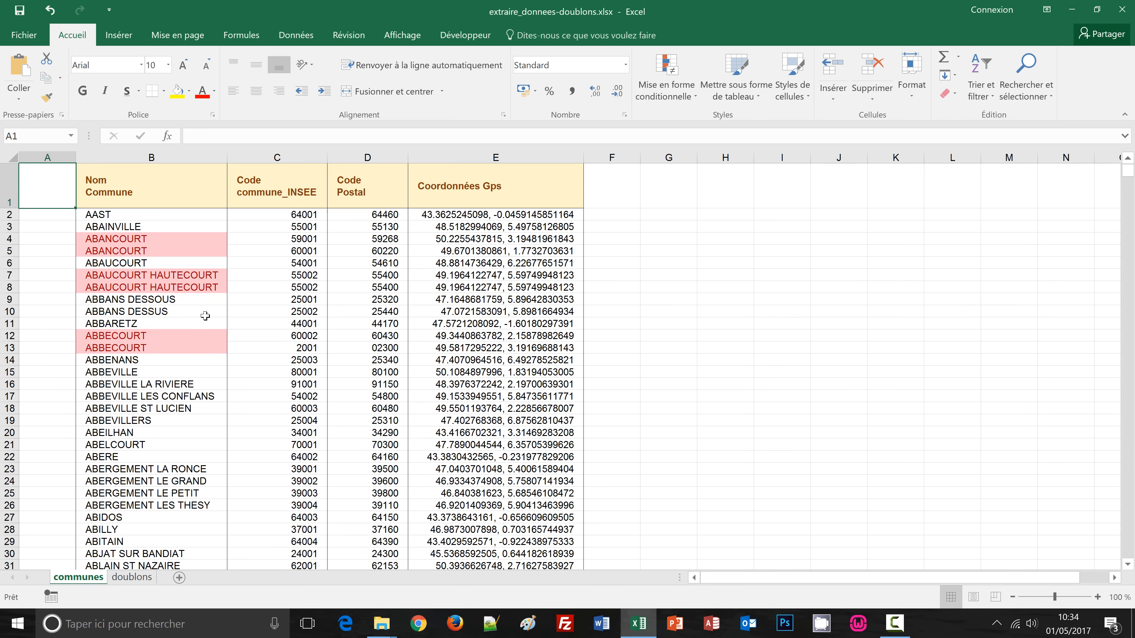
click(165, 215)
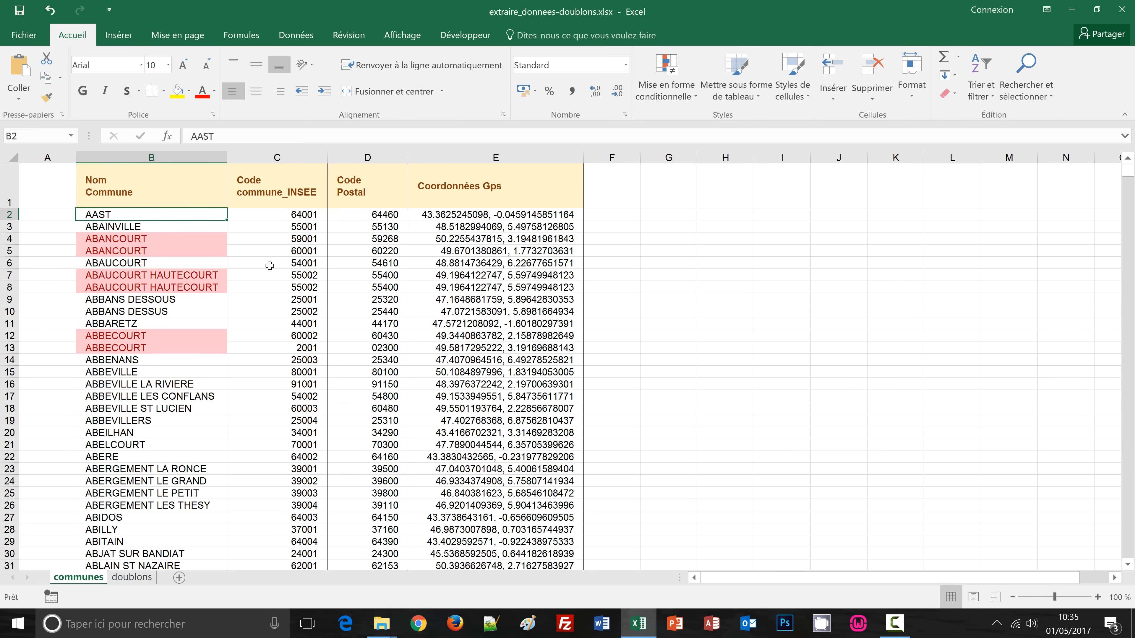
key(ctrl+f)
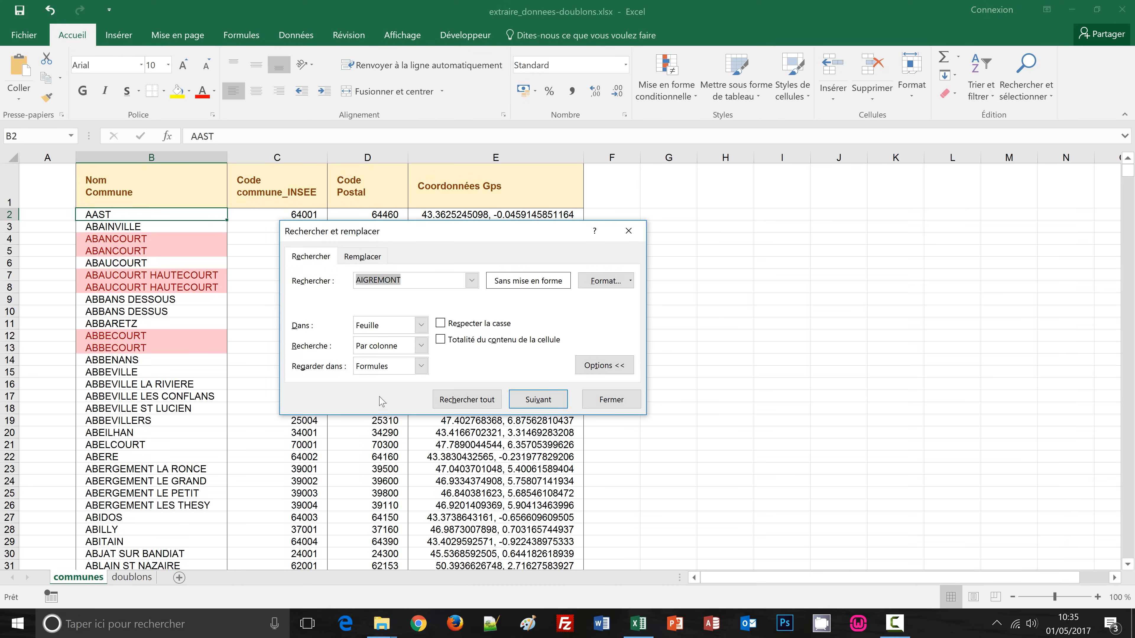
click(535, 401)
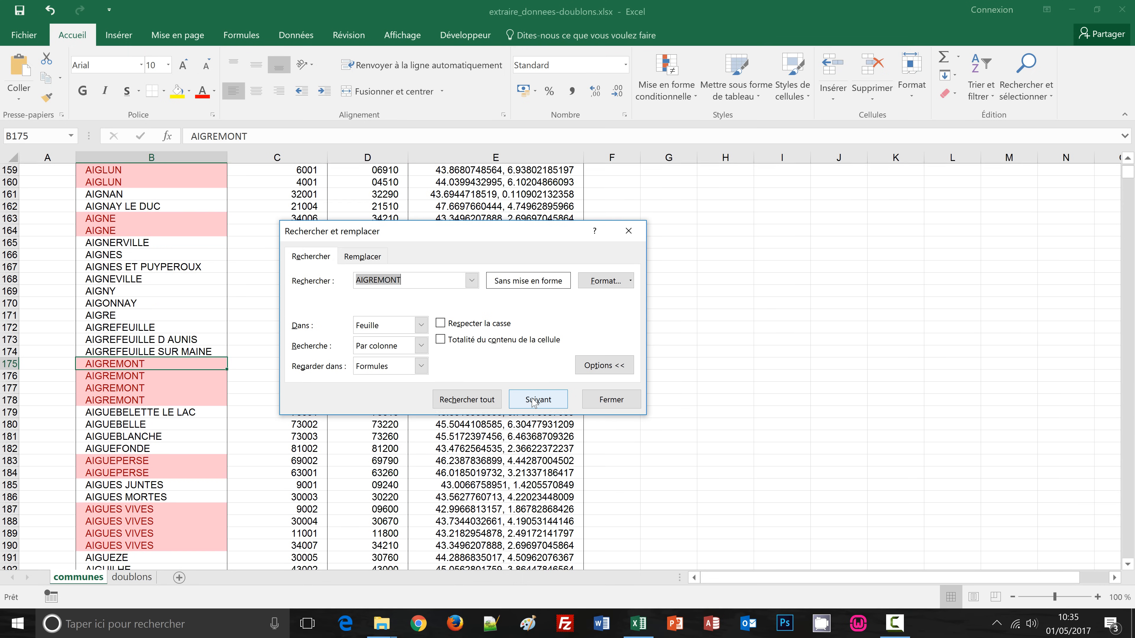
click(609, 402)
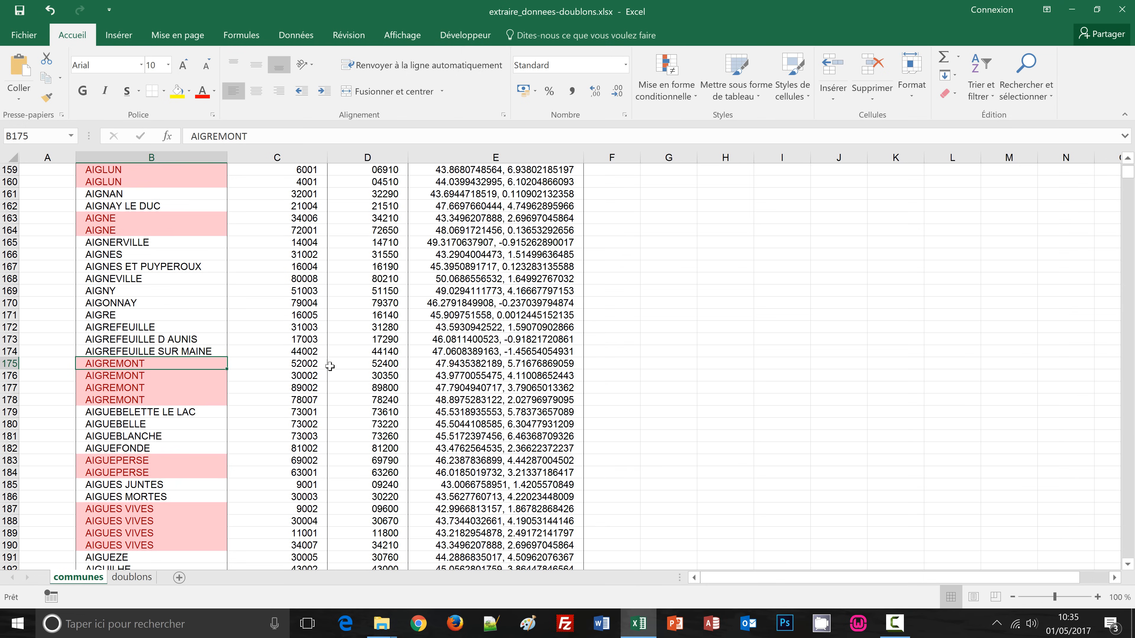
Check the INSEE codes of the successive AIGREMONT rows in column C of the communes sheet.
click(317, 364)
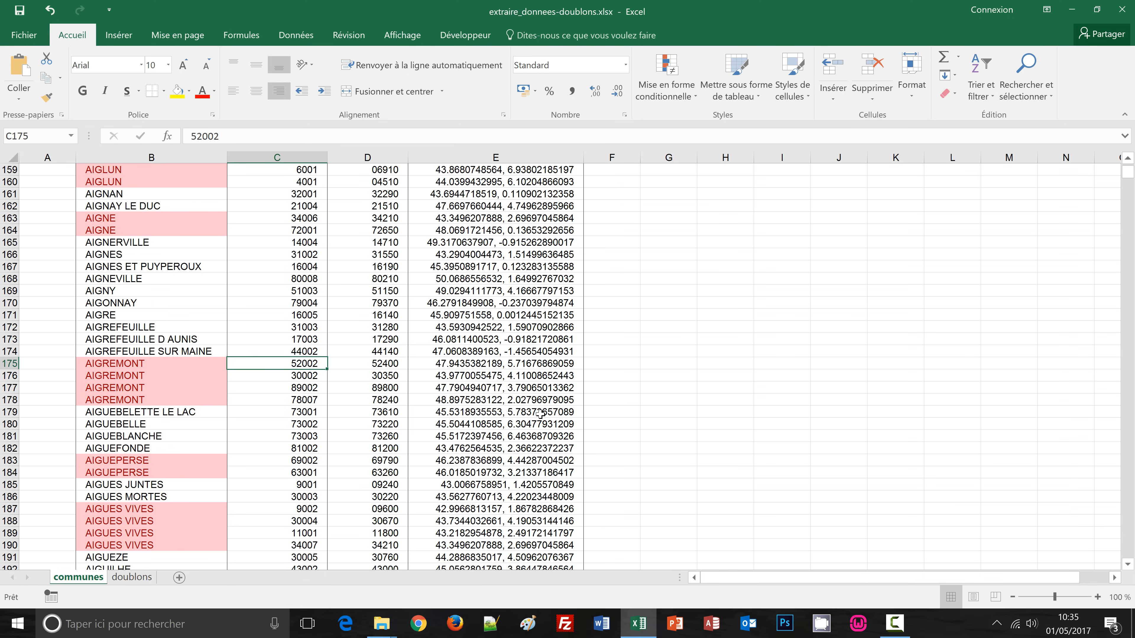
click(302, 376)
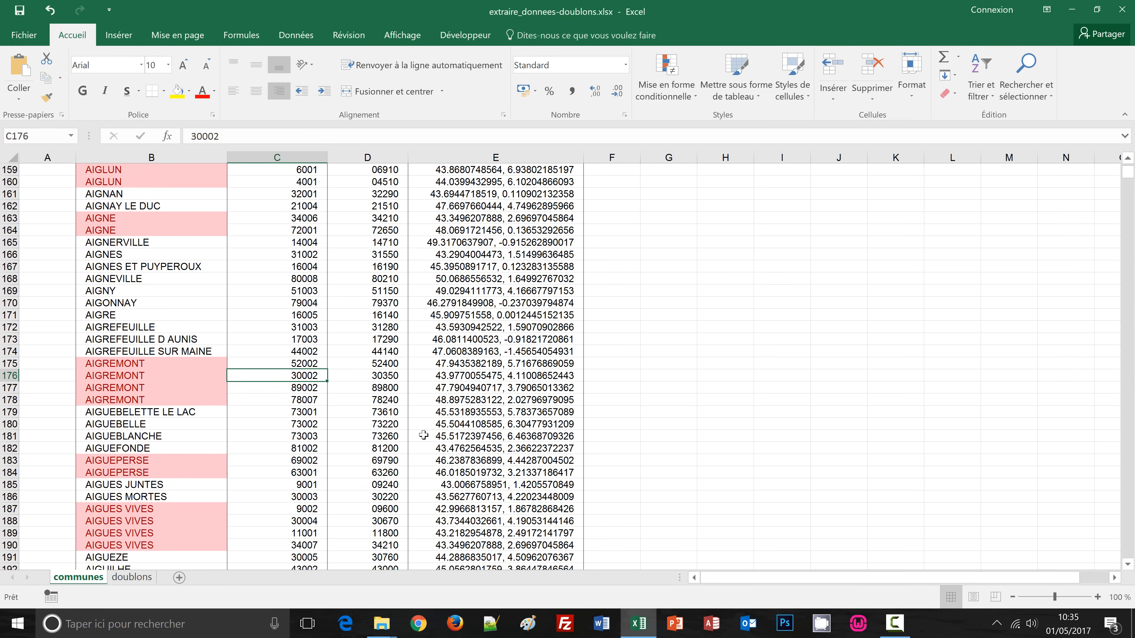
key(Down)
key(Down)
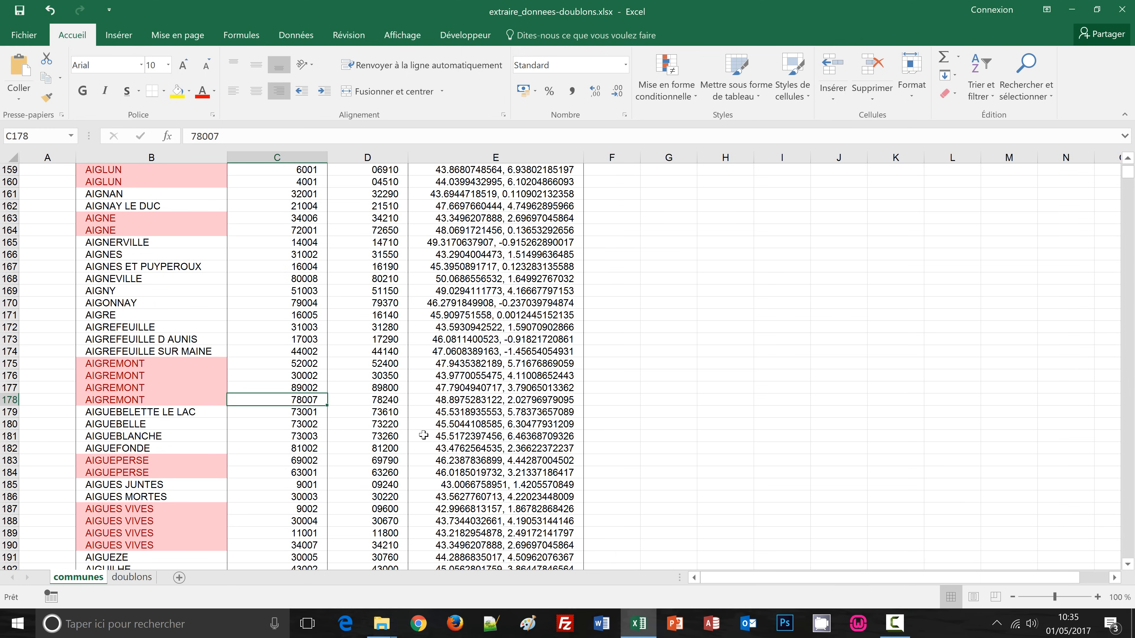
Start an EQUIV formula in G2 of the doublons sheet with F2 as its lookup value.
click(132, 577)
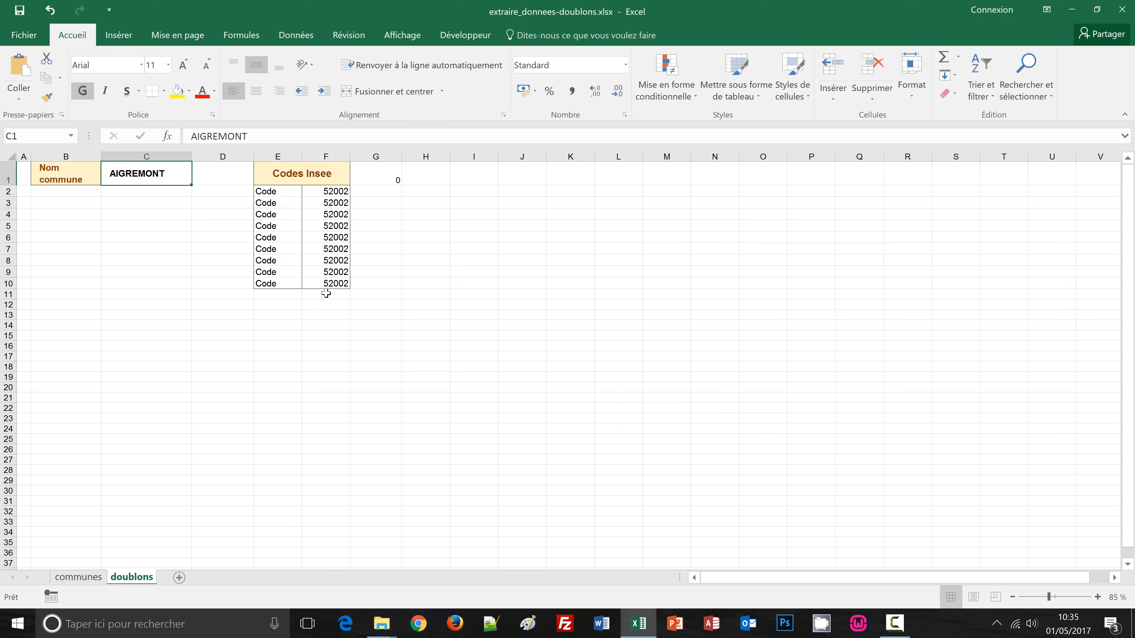
click(387, 190)
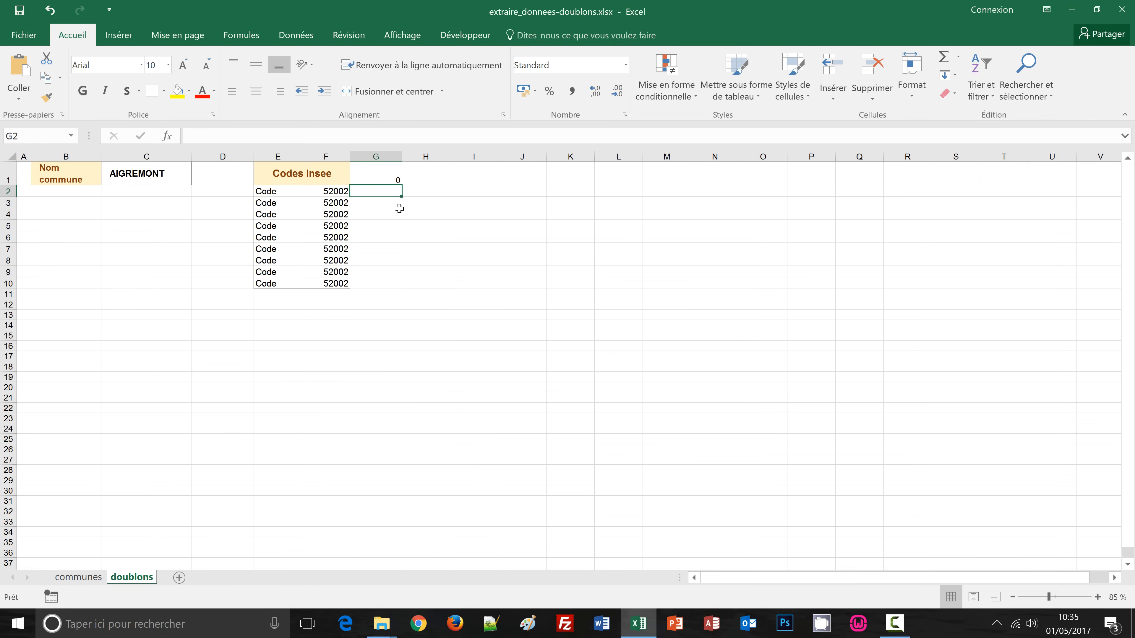
text(=)
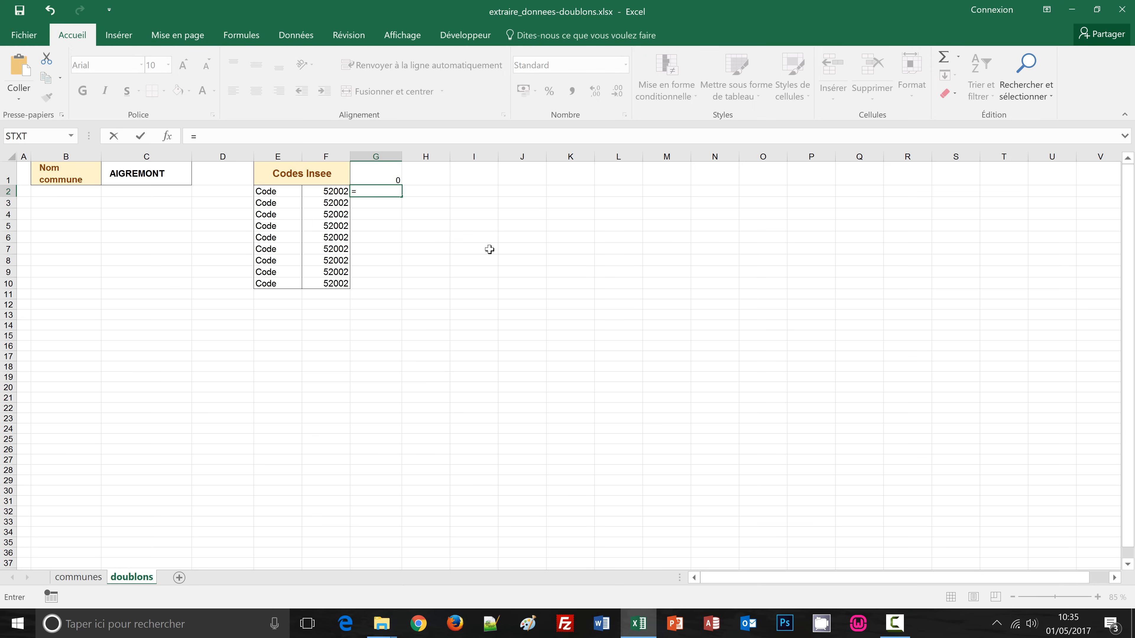
text(equiv()
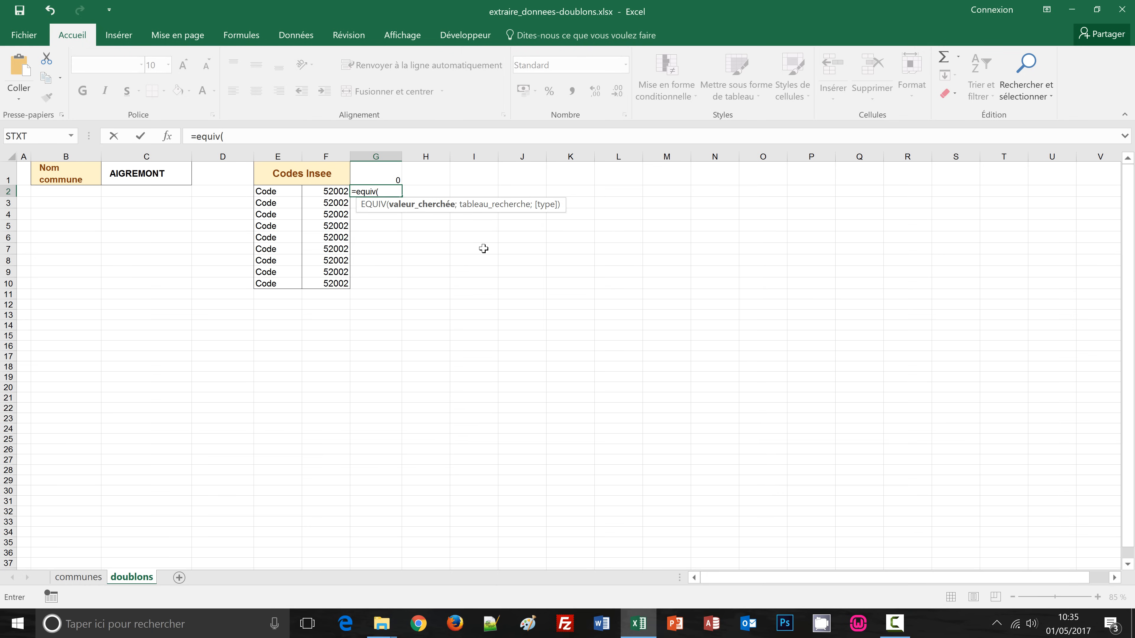
click(328, 190)
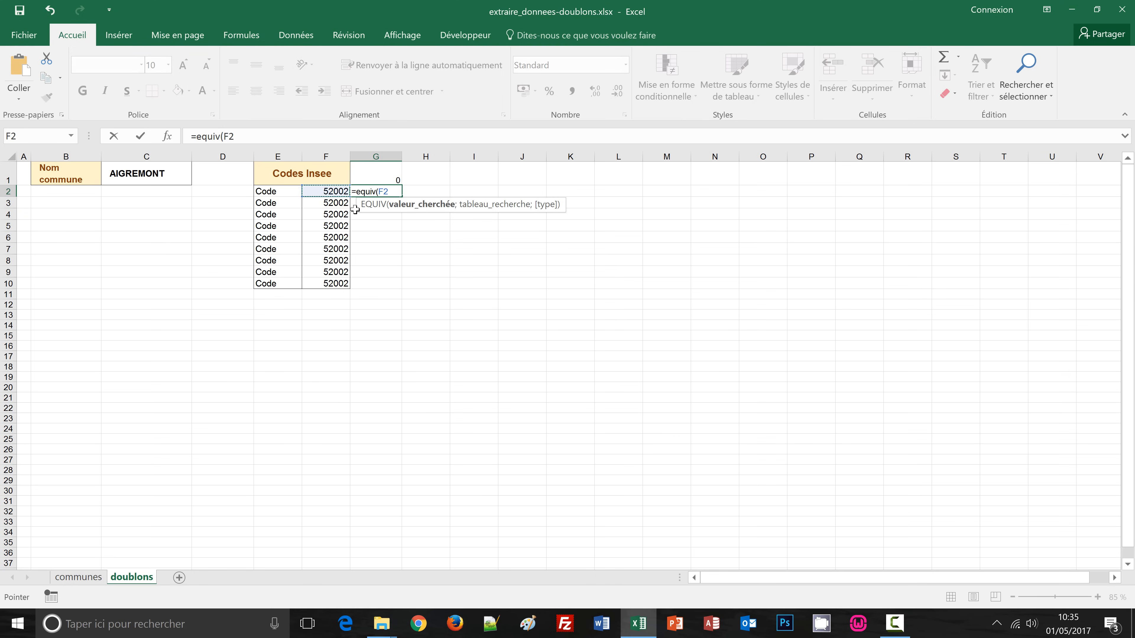
text(;)
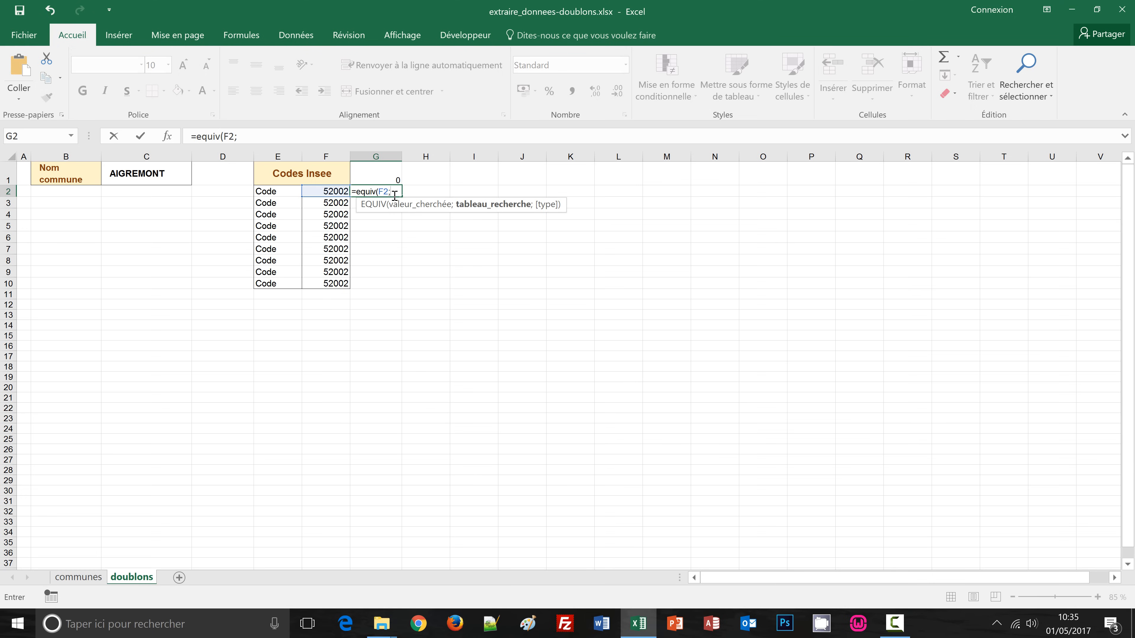
Complete EQUIV with the absolute column communes!$C:$C and exact match 0, and copy the formula from G2 down to G10.
click(79, 578)
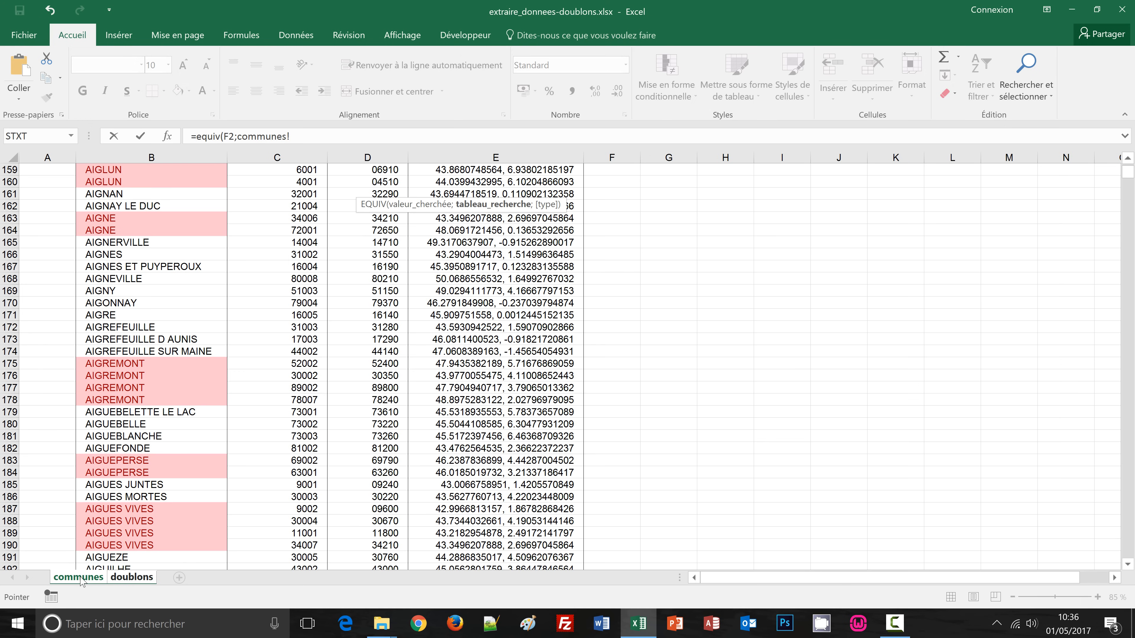
click(290, 154)
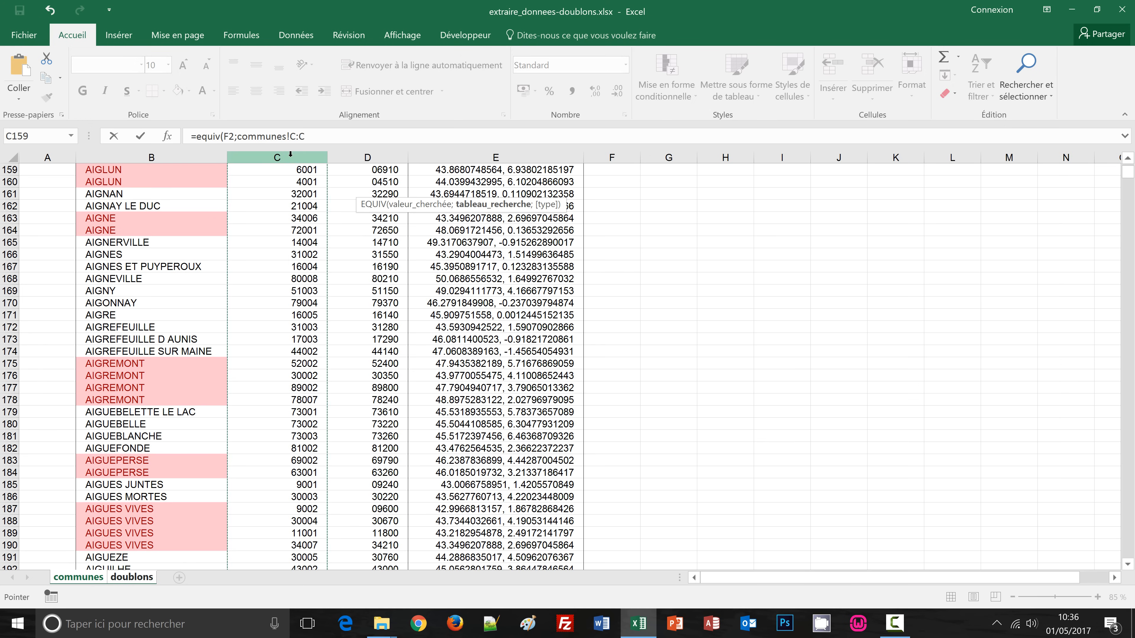
key(F4)
text(;0))
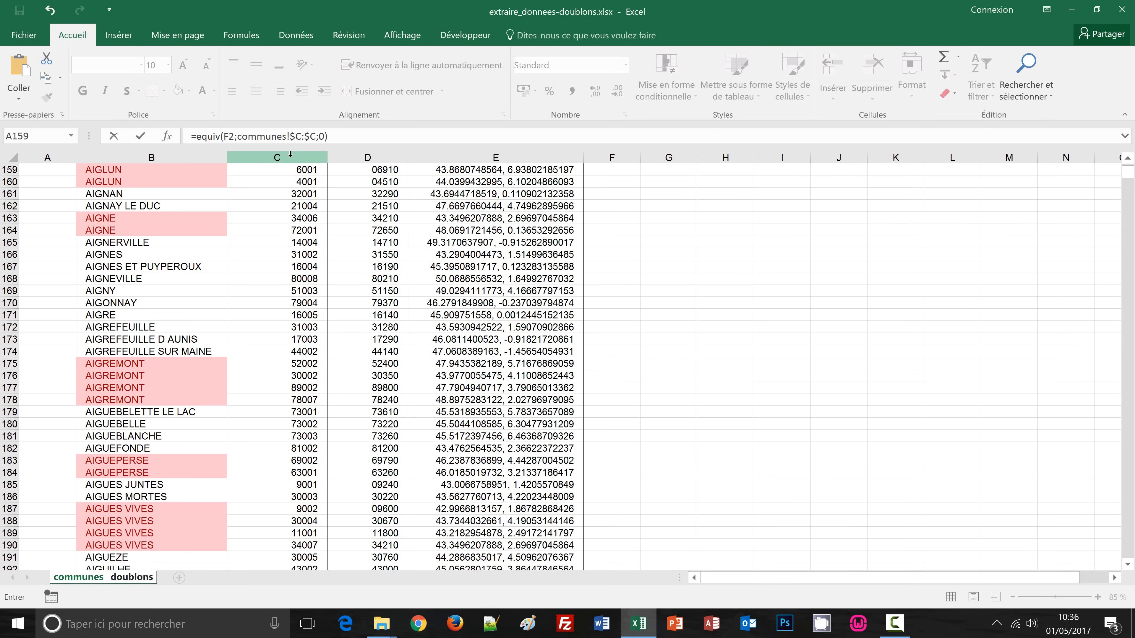
key(ctrl+Return)
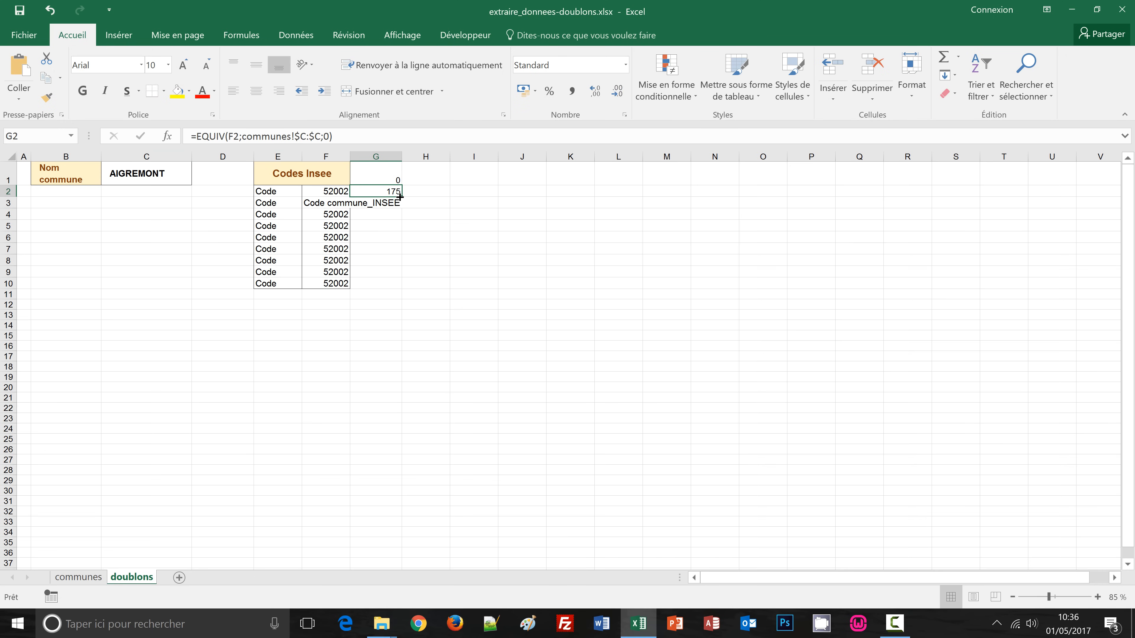
drag(399, 196, 399, 289)
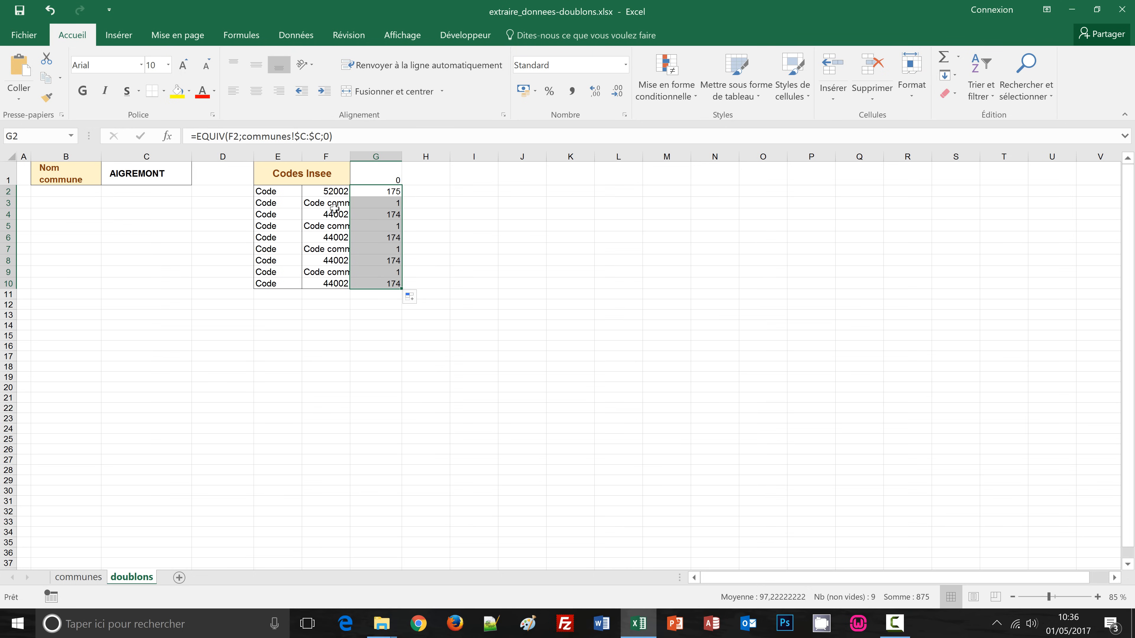
click(320, 204)
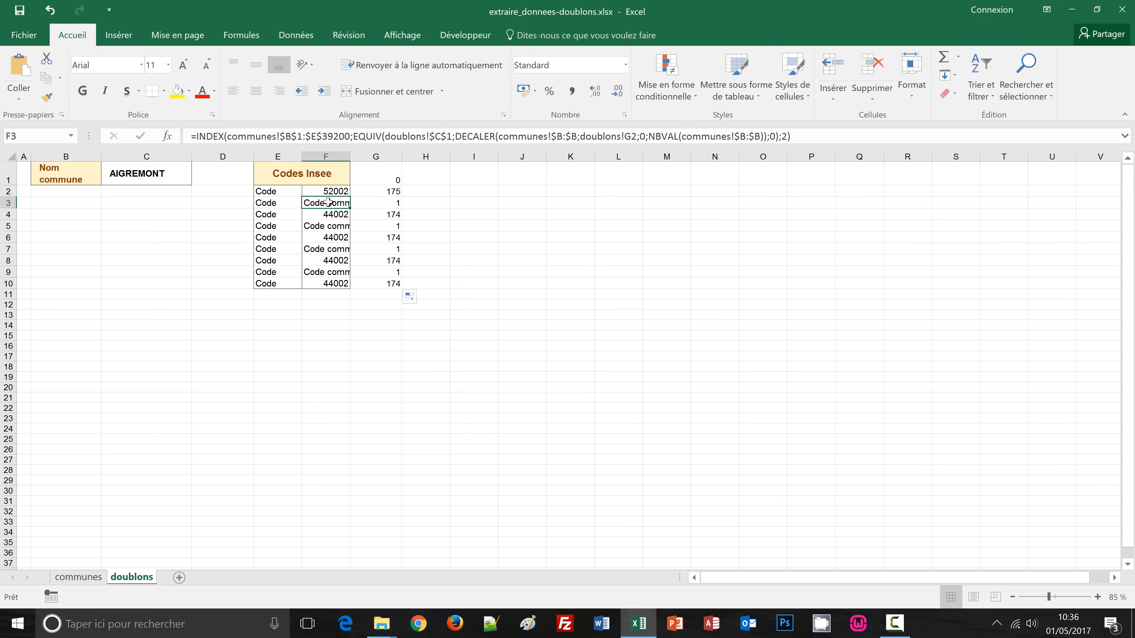
click(334, 196)
drag(335, 196, 349, 283)
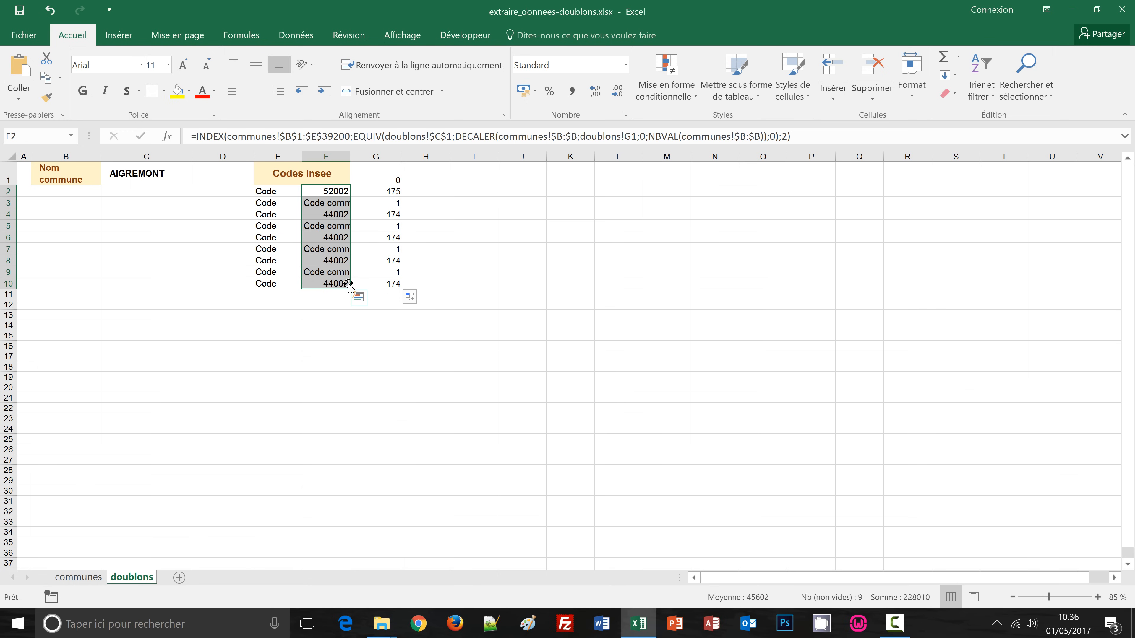
key(F2)
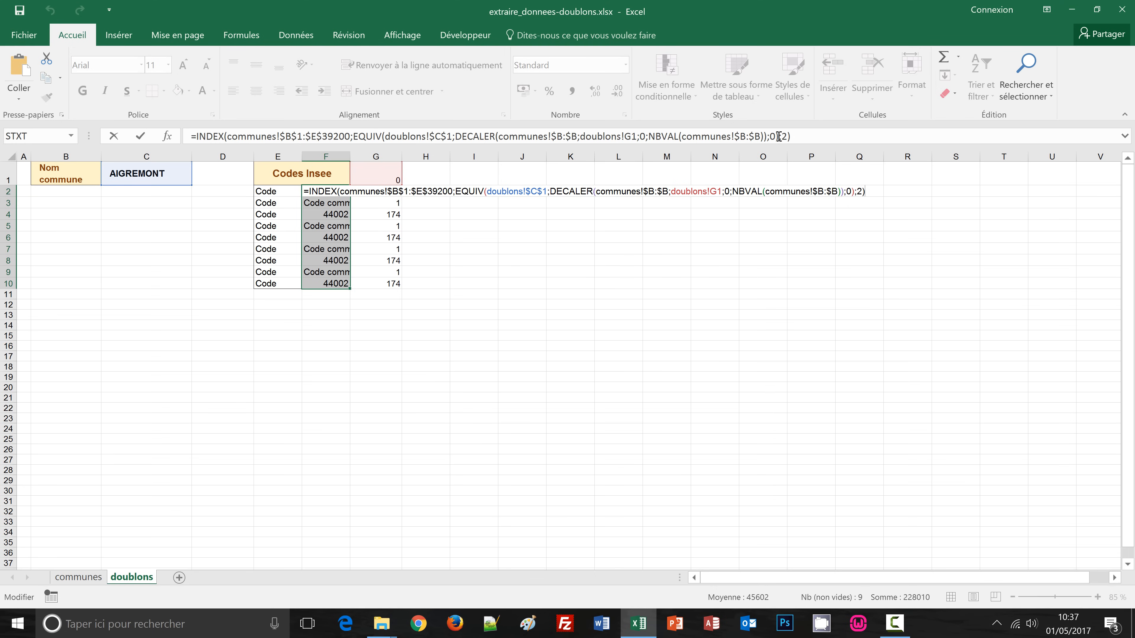
click(385, 136)
click(779, 136)
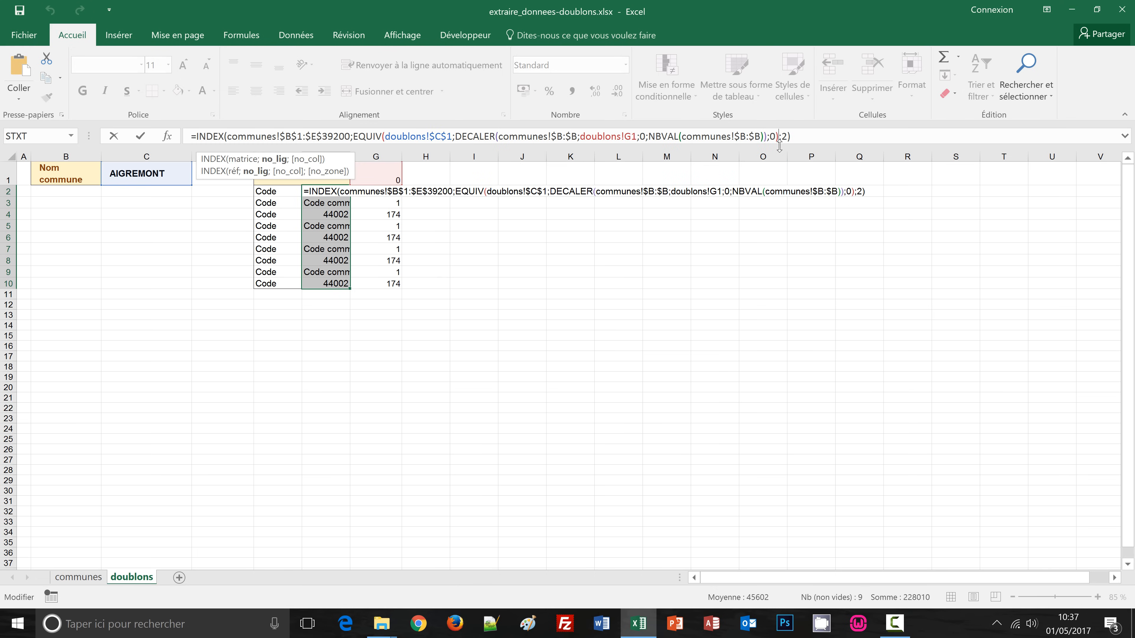
click(391, 173)
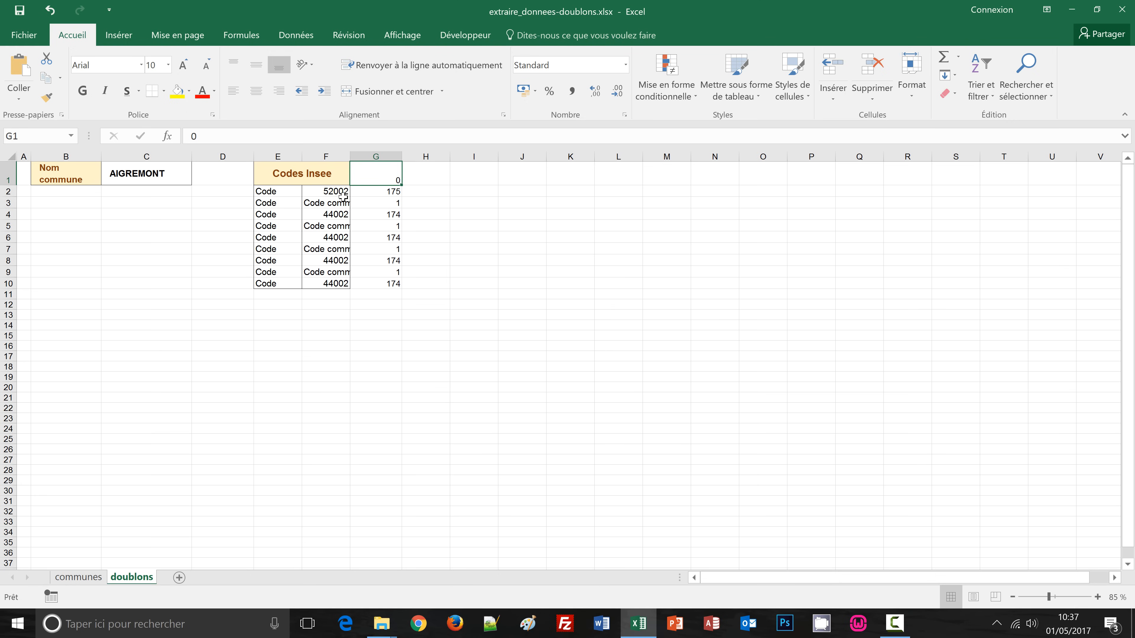
Add the cell above in column G (+G1) to the EQUIV row result inside the INDEX formula across F2:F10.
drag(342, 197, 331, 284)
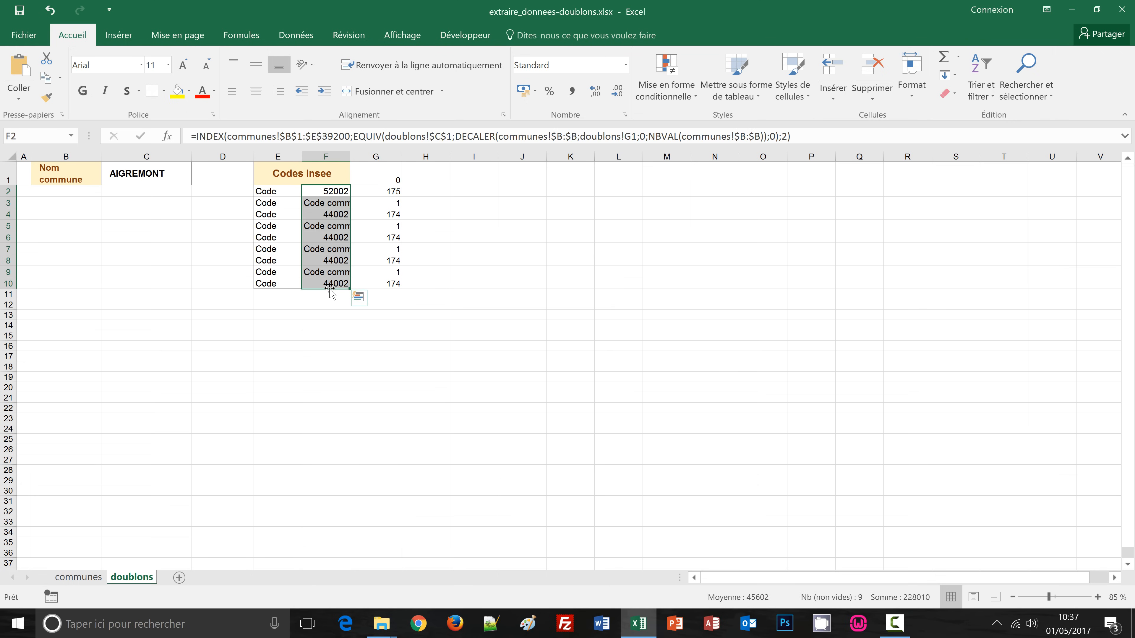
key(F2)
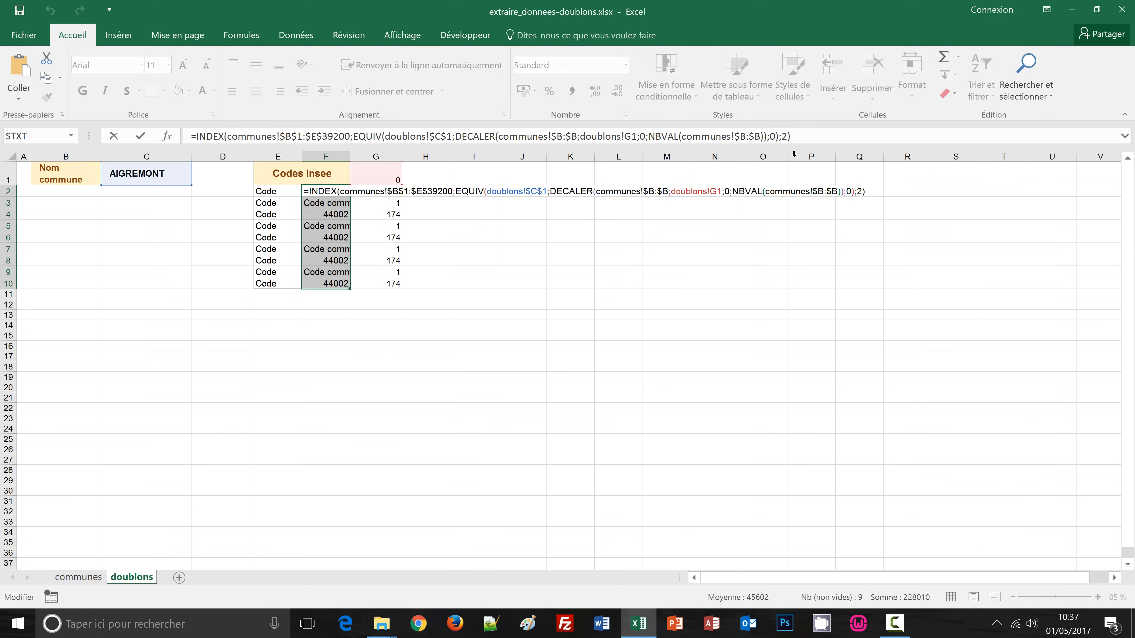
click(778, 137)
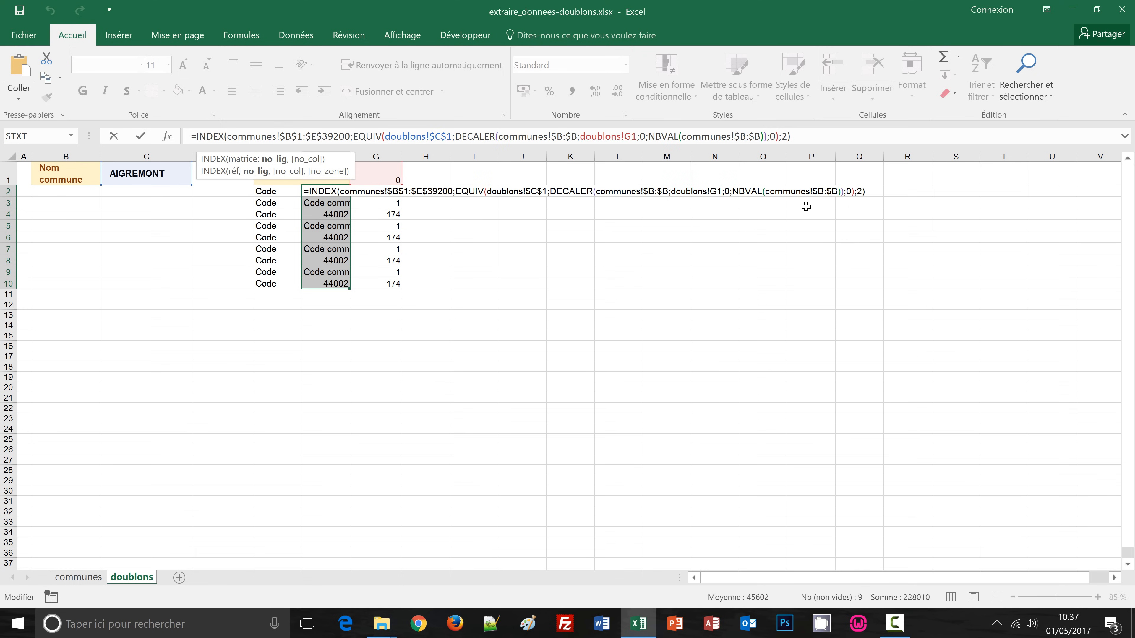
text(+)
click(380, 176)
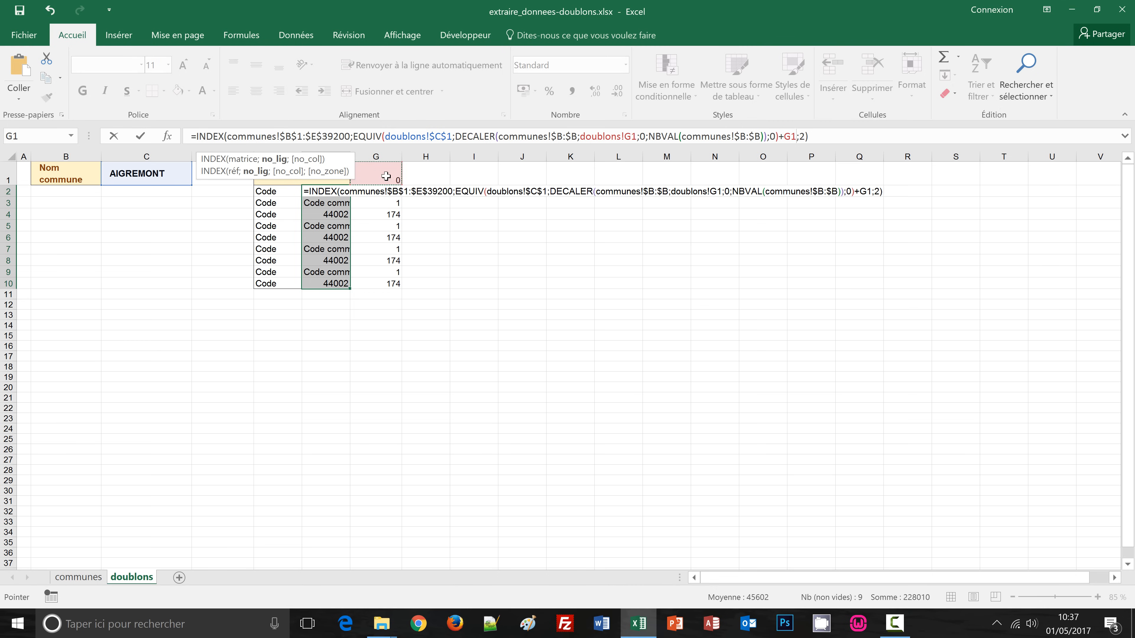
key(ctrl+Return)
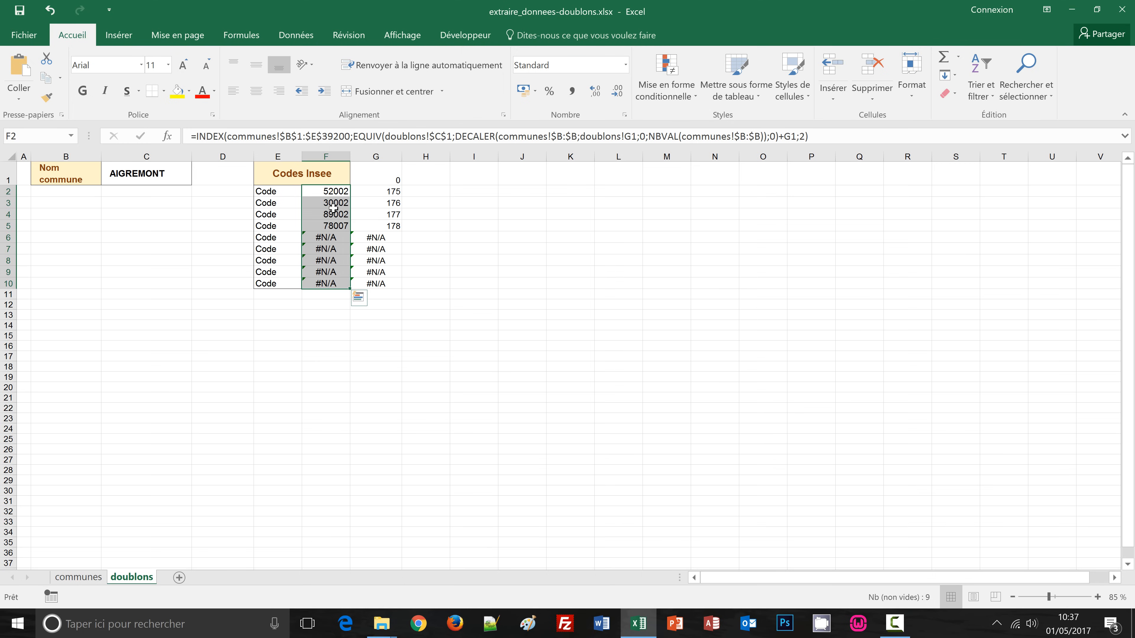
click(336, 192)
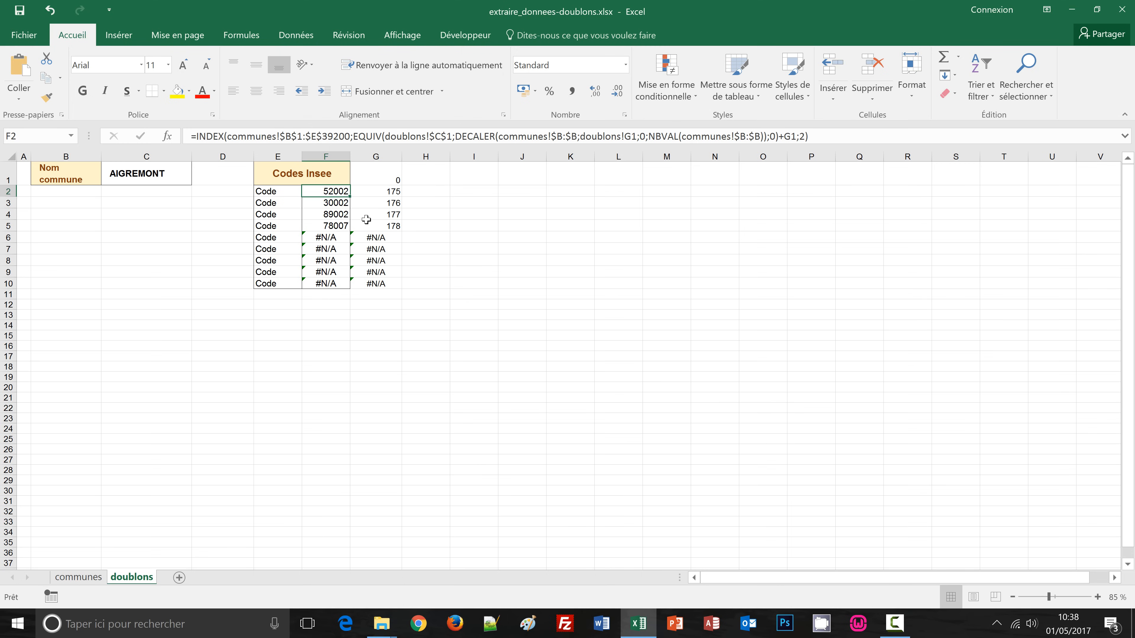
Set the commune name in C1 of the doublons sheet to valence.
click(157, 175)
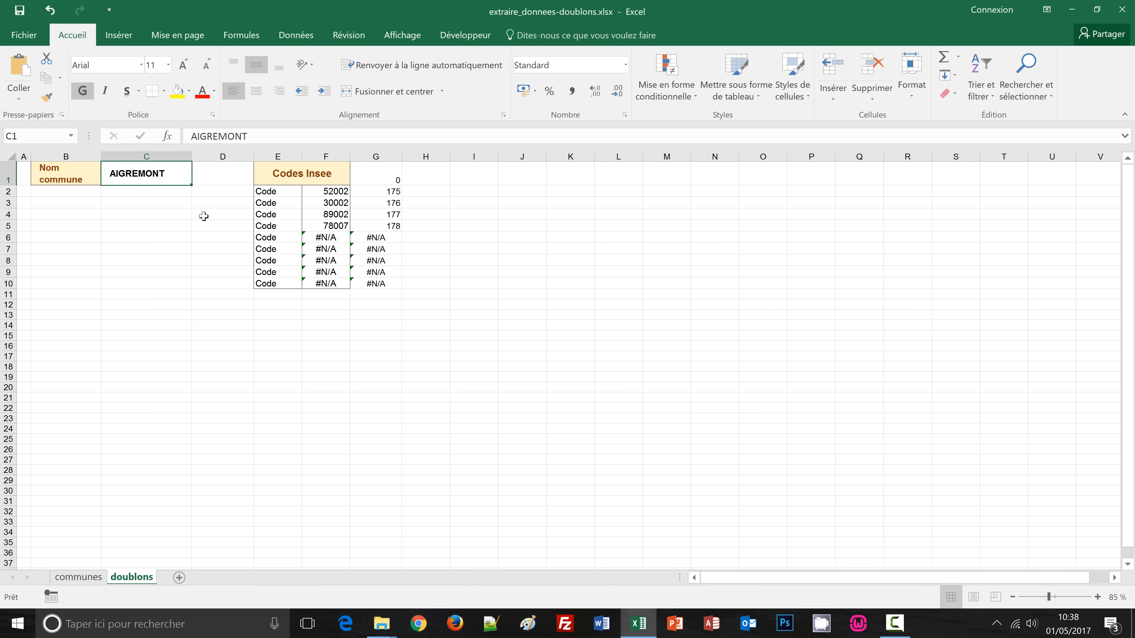
text(valen)
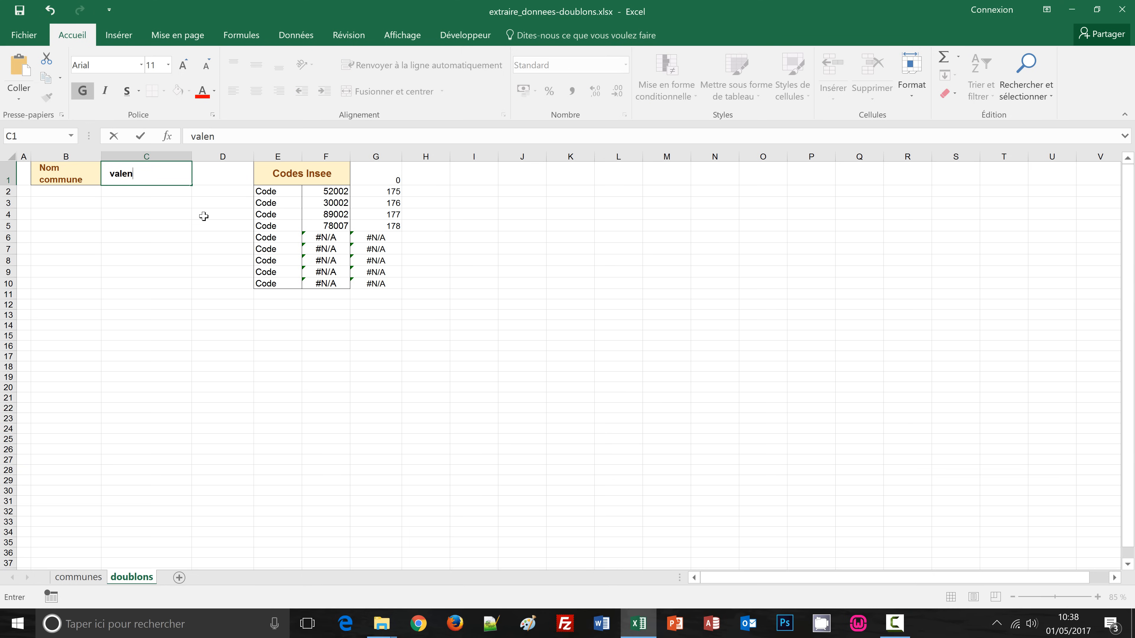
text(ce)
key(Return)
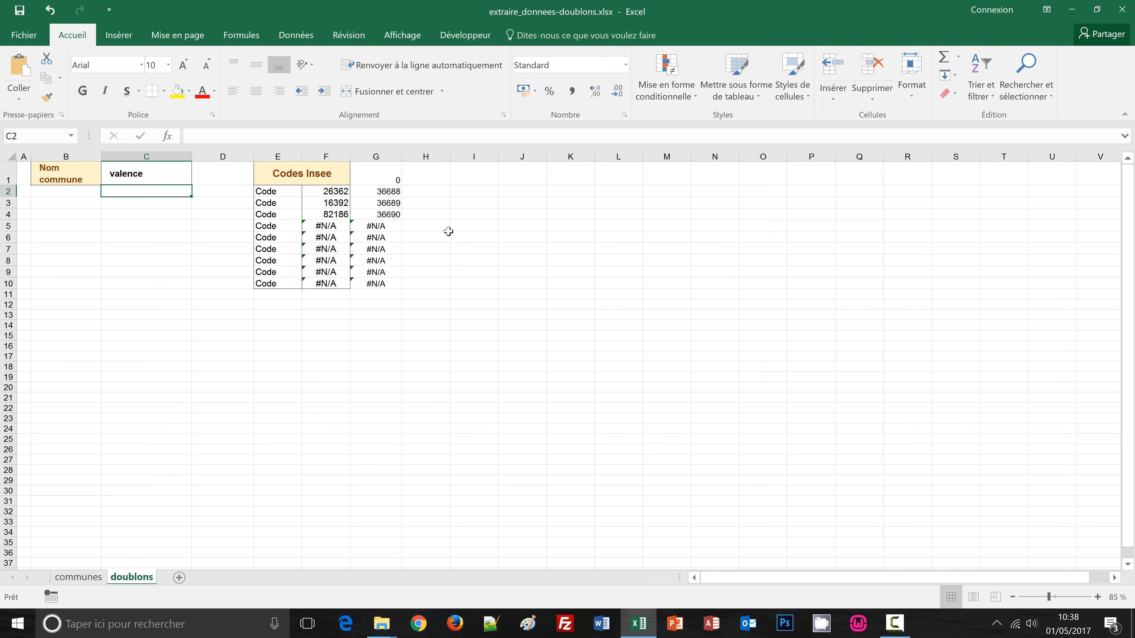
Search the communes sheet by column for valence, starting from B2 and stepping through the first matches.
click(80, 578)
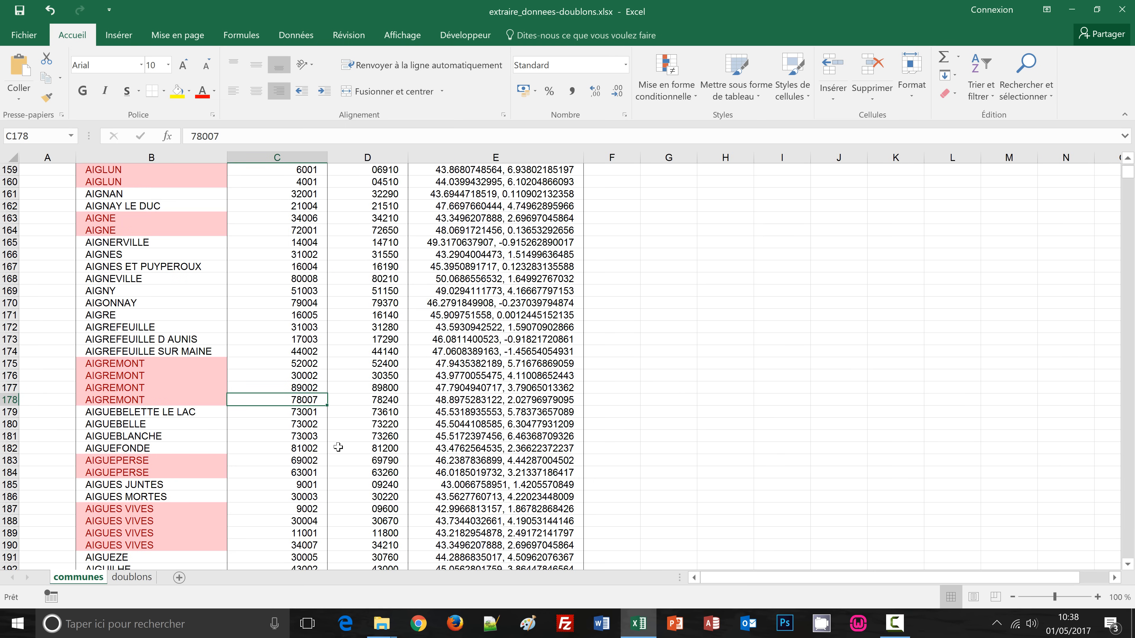
key(ctrl+Home)
click(193, 217)
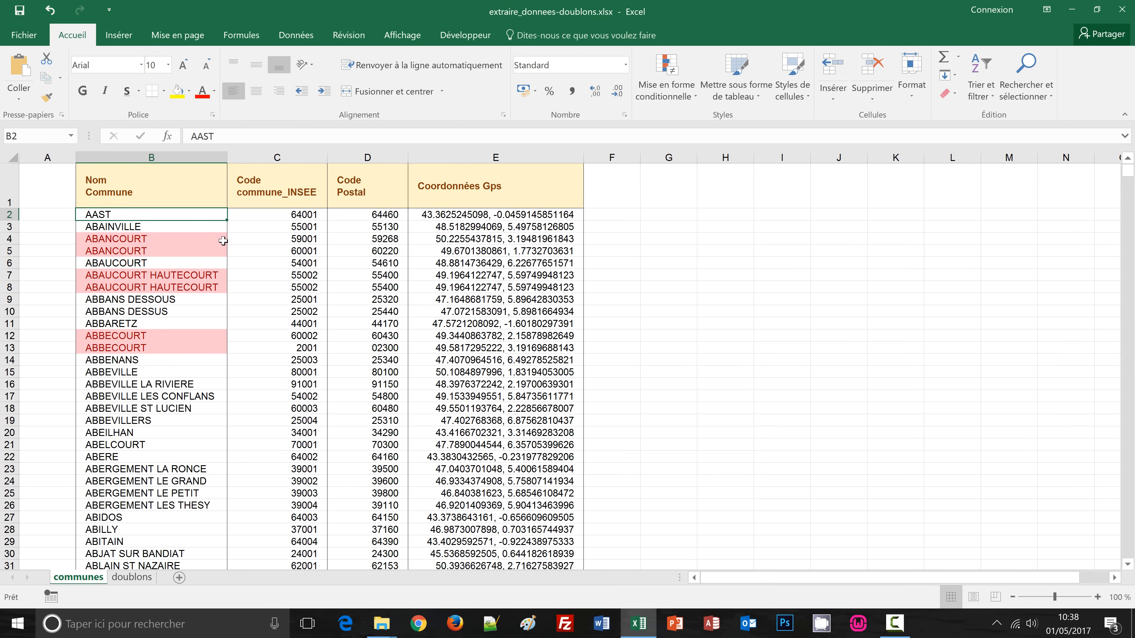
key(ctrl+f)
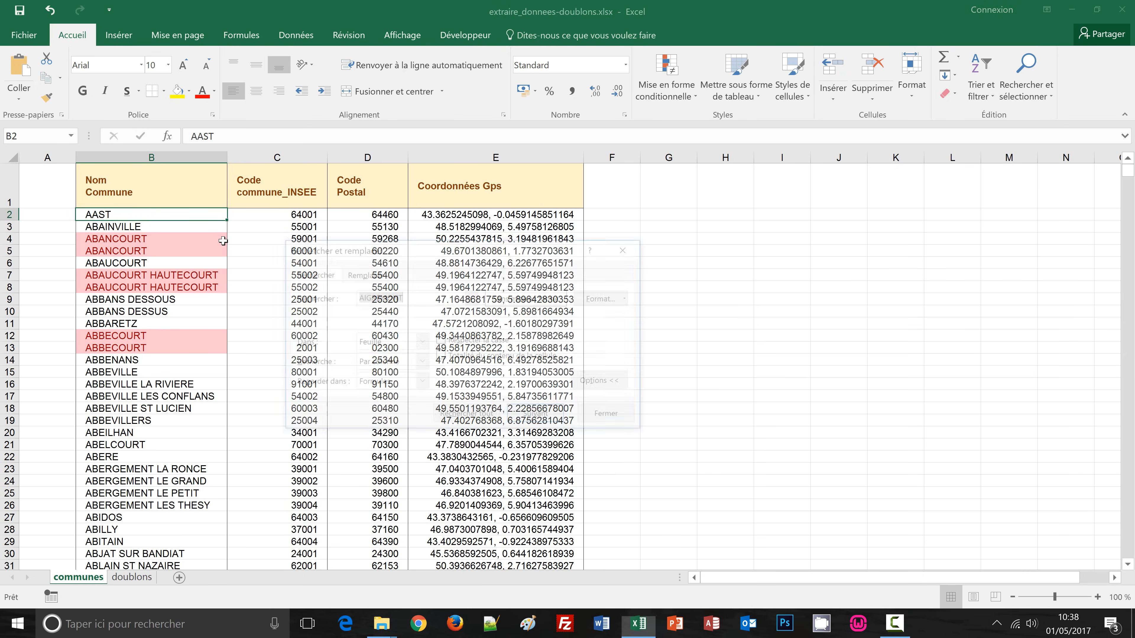
text(valence)
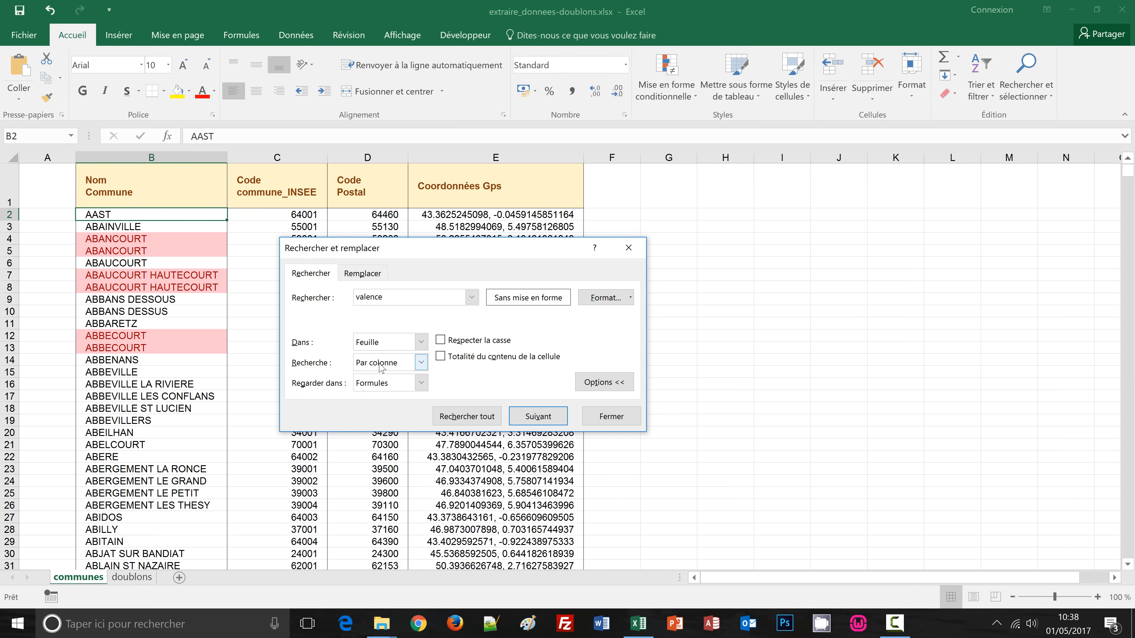
click(536, 417)
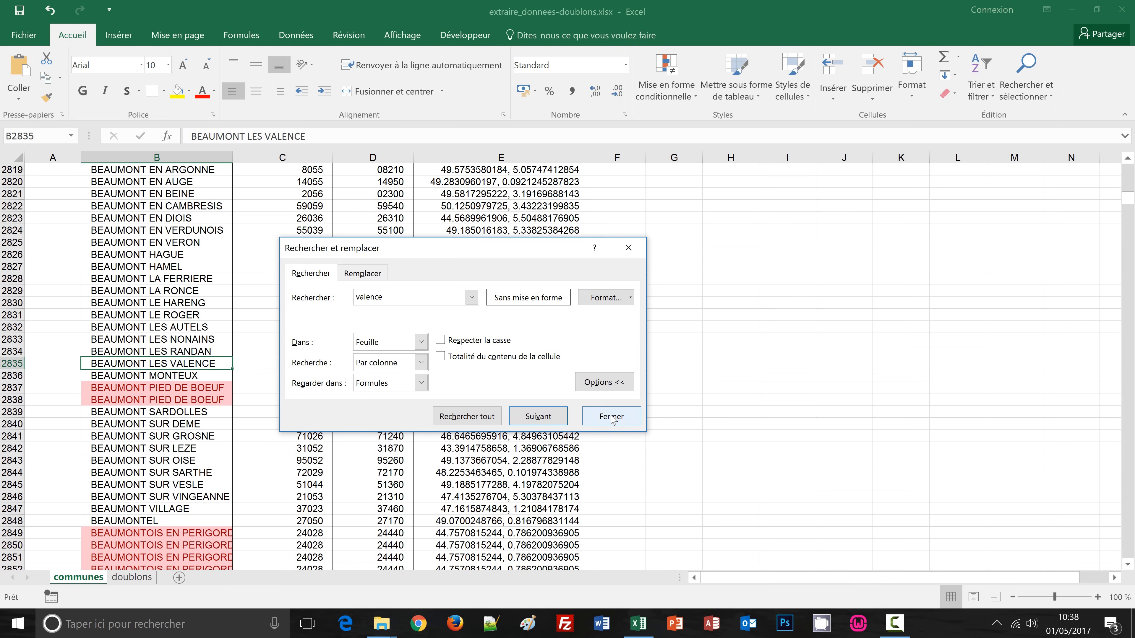
click(553, 419)
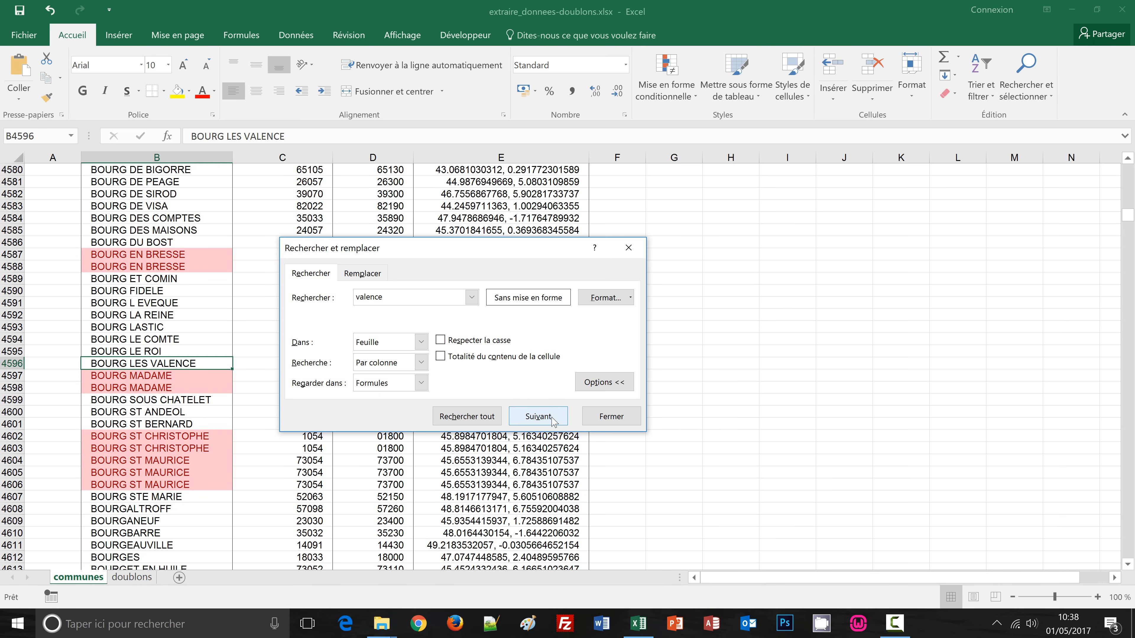
click(538, 416)
key(Escape)
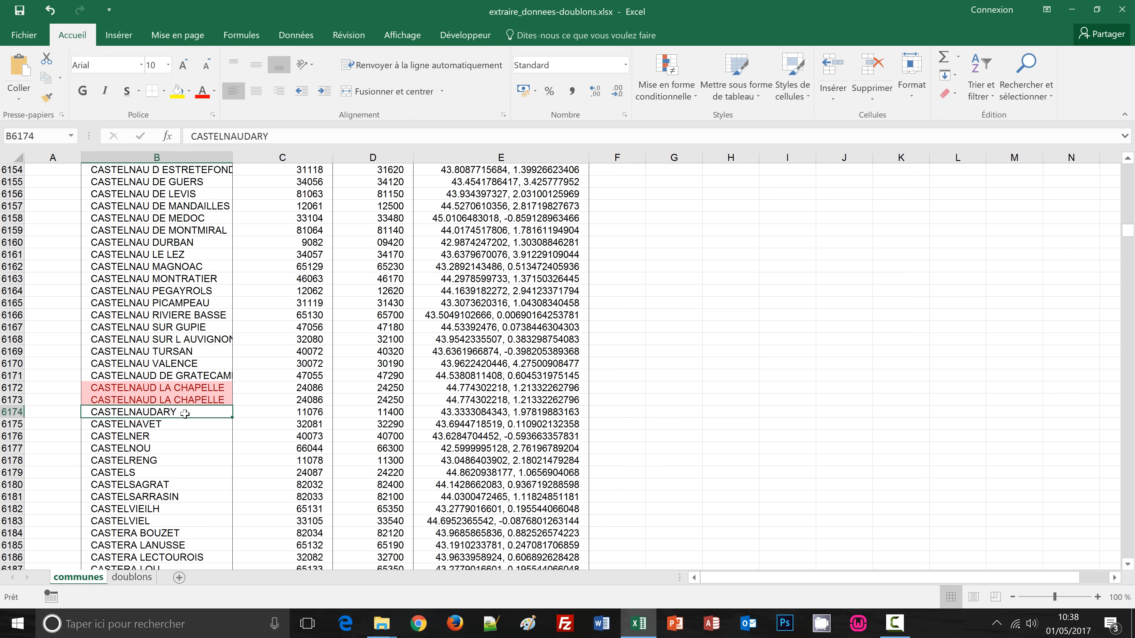
Look upward from the end of the communes list for the VALENCE rows, then return to the start of the sheet.
key(ctrl+End)
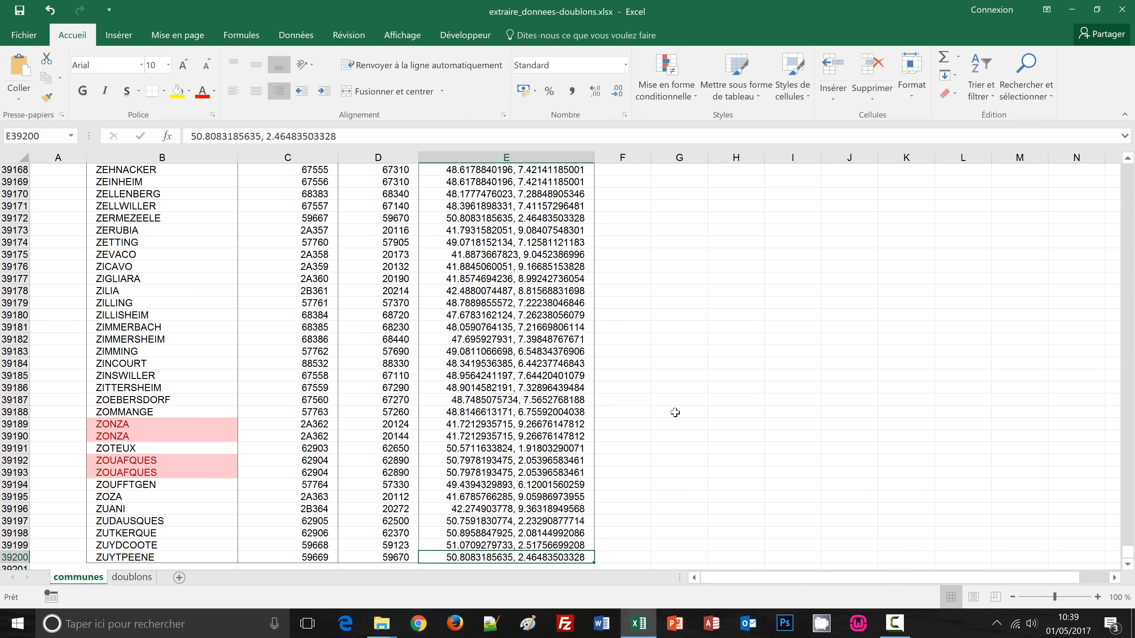
scroll(1132, 213, up, 20)
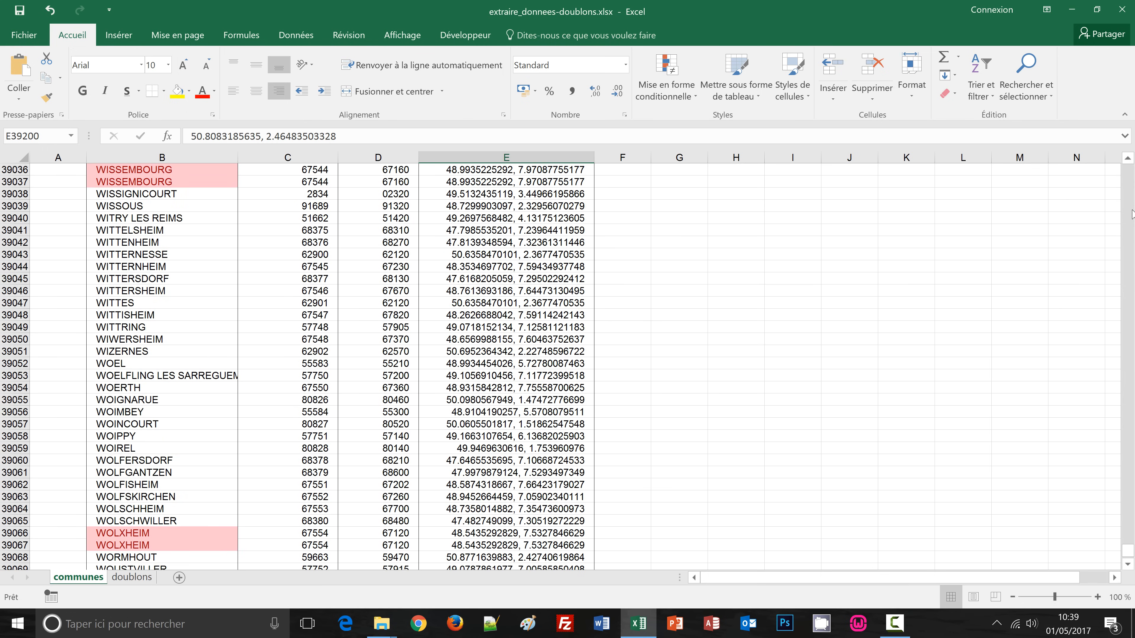
scroll(1133, 213, up, 13)
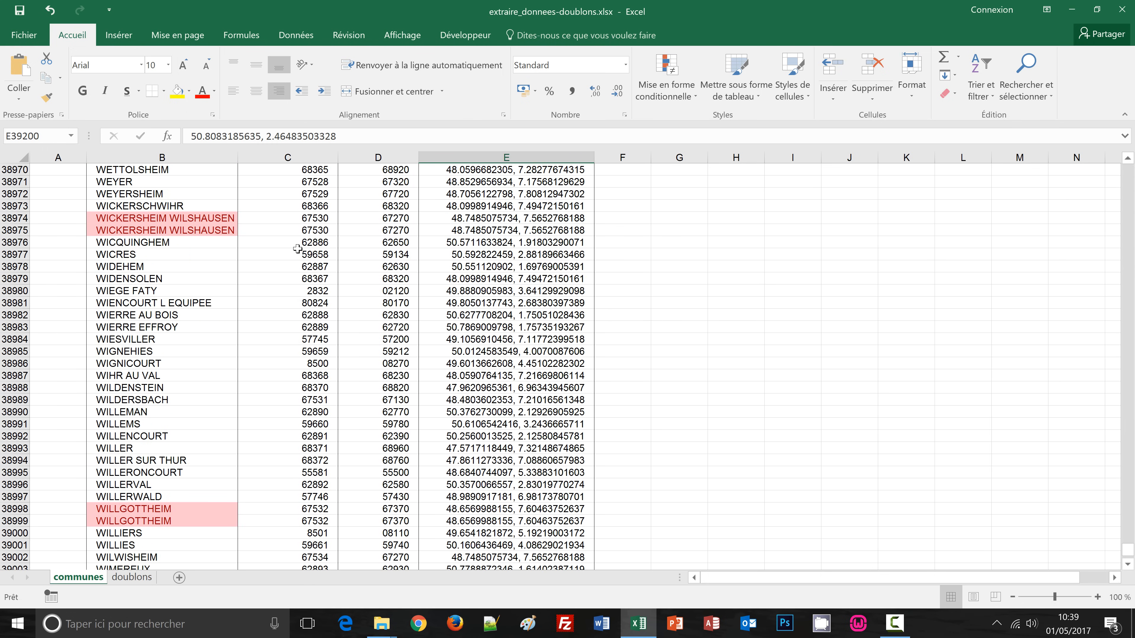
click(209, 205)
key(ctrl+Home)
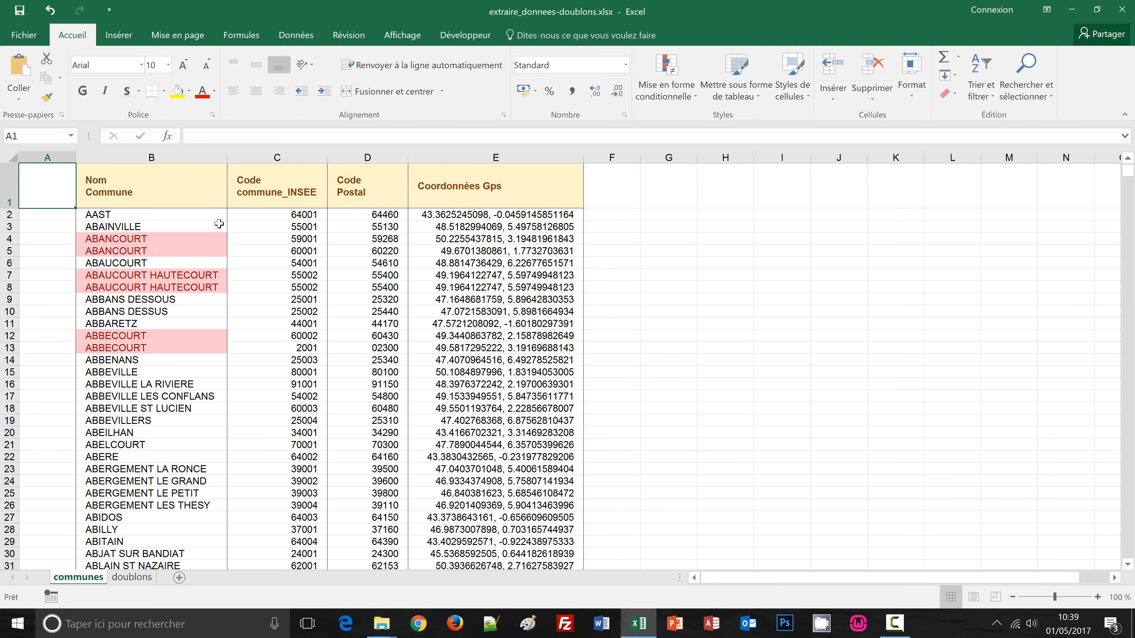
Restart the valence search from B2 of the communes sheet and advance to the first row named exactly VALENCE.
click(194, 217)
key(ctrl+f)
text(val)
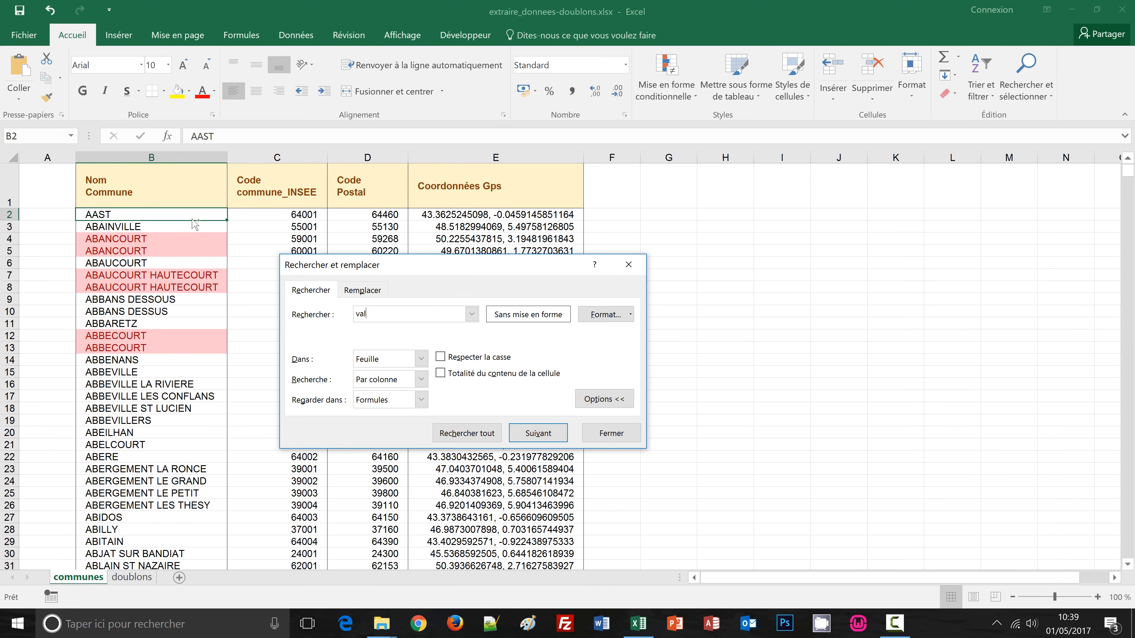
text(ence)
click(558, 435)
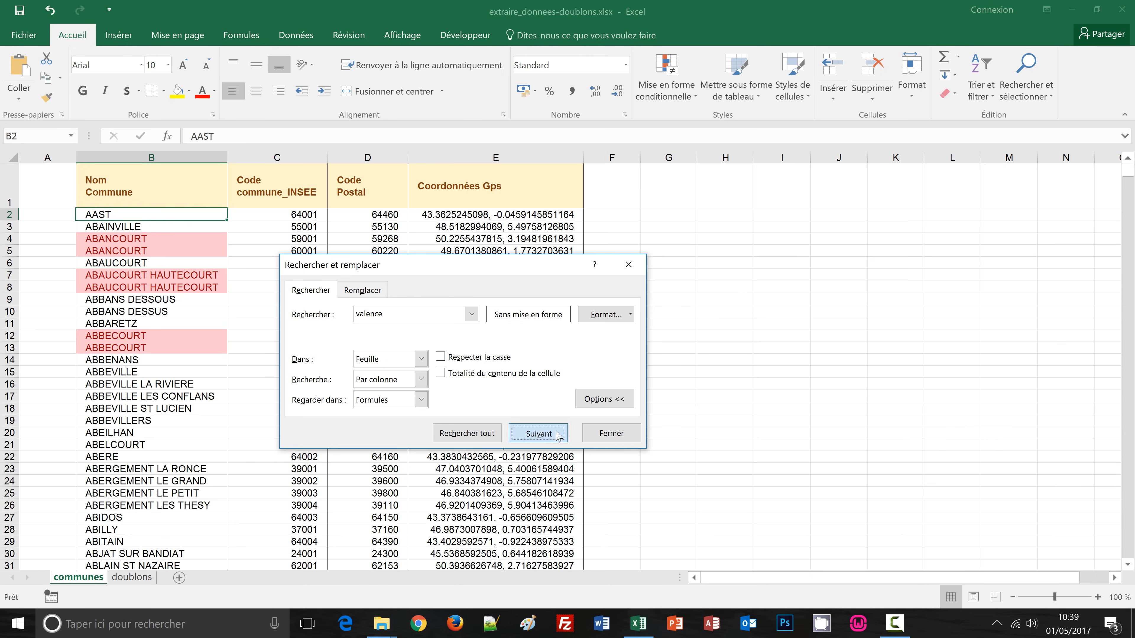
click(558, 435)
click(558, 435)
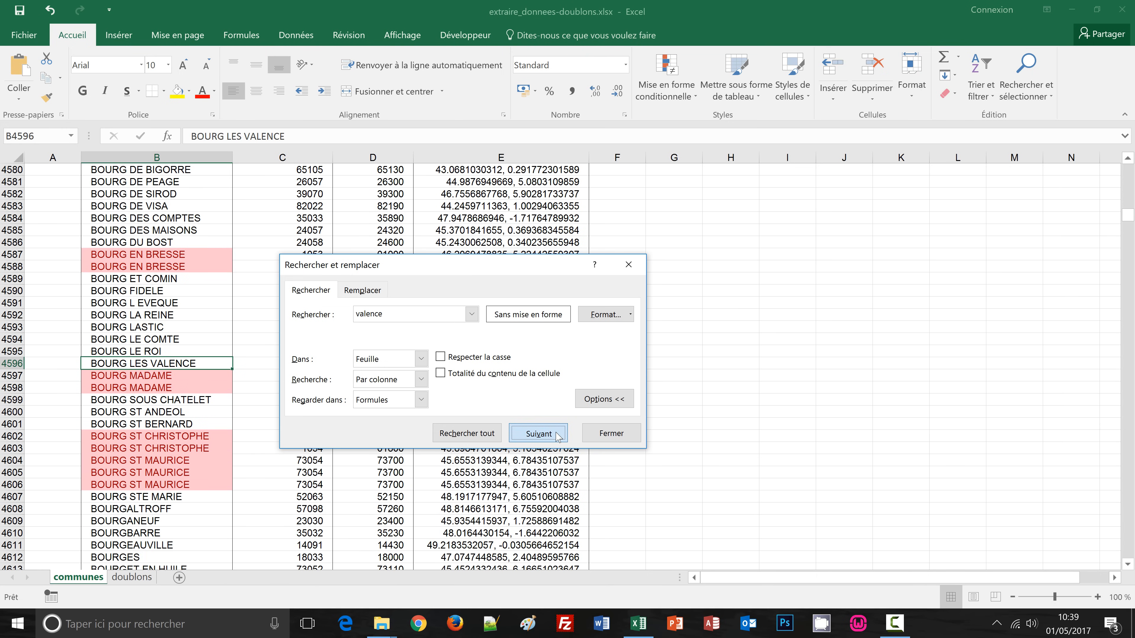
click(558, 435)
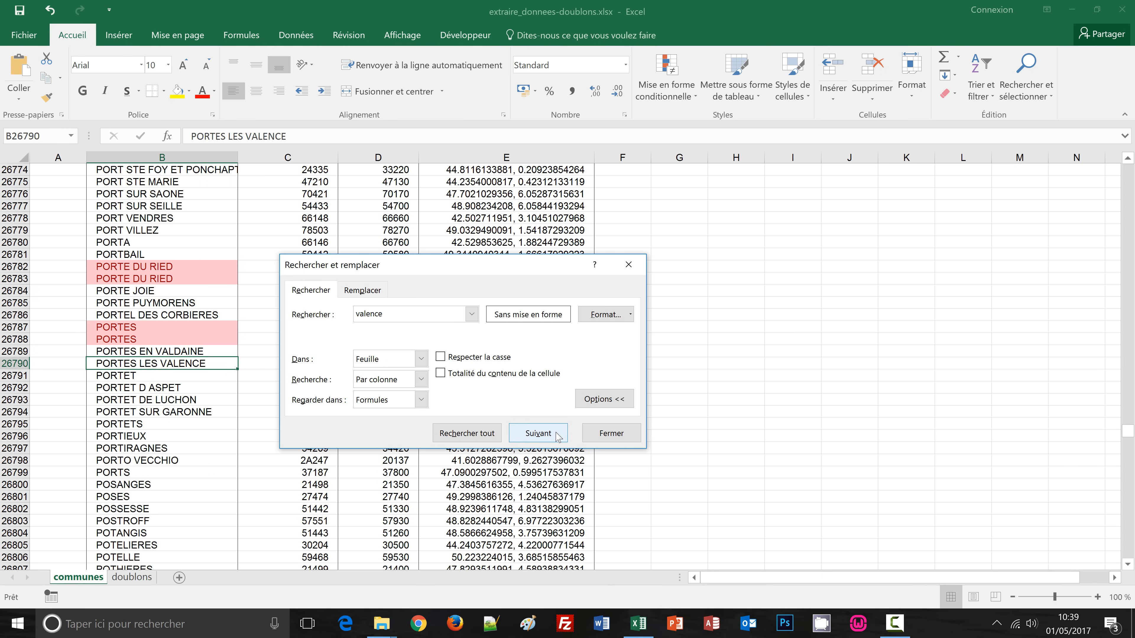
click(558, 435)
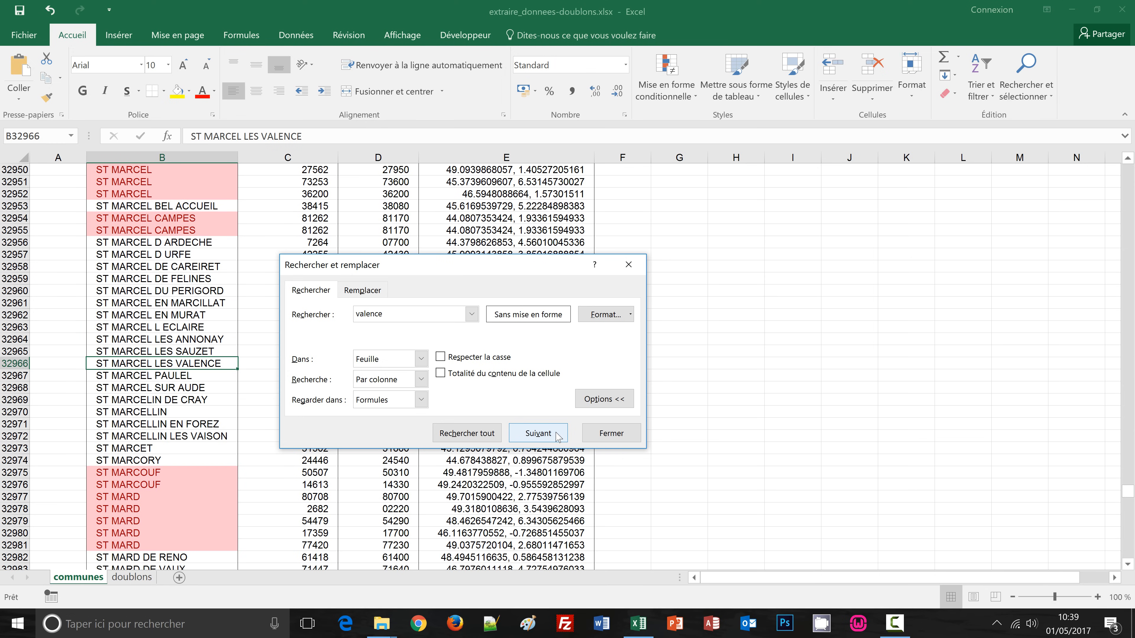
click(558, 435)
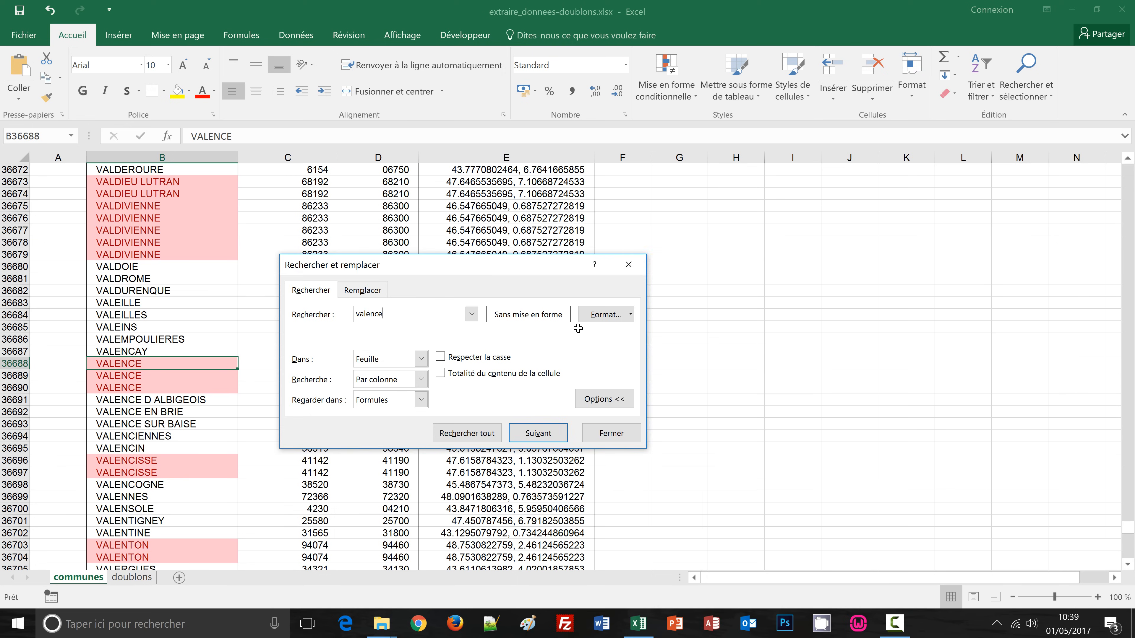
key(Escape)
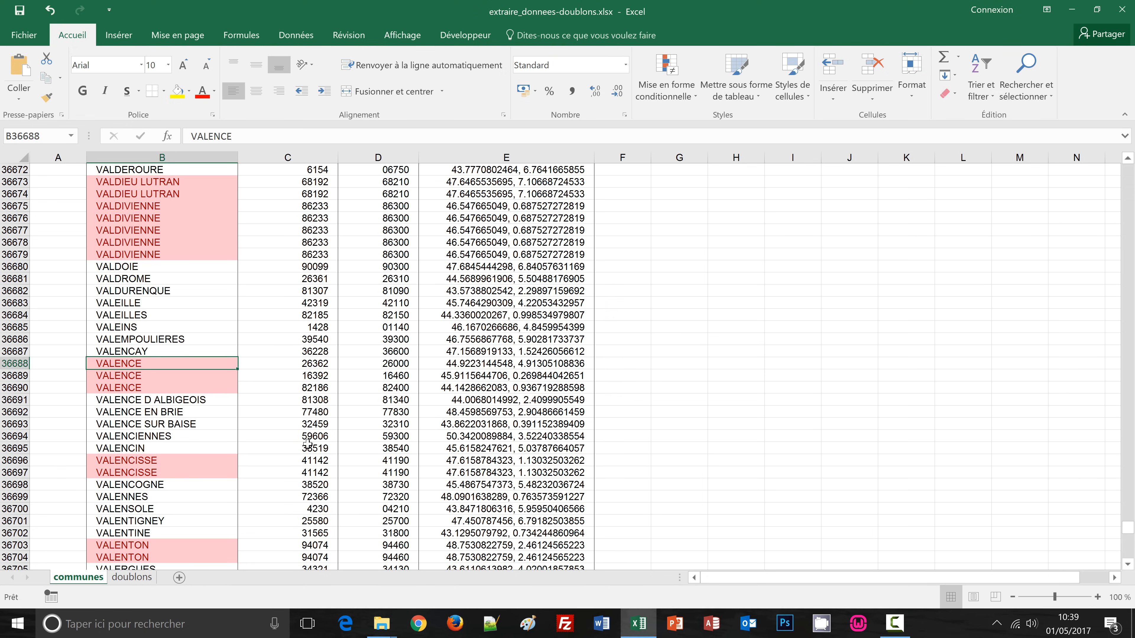
Compare the codes extracted on the doublons sheet with the INSEE codes of the VALENCE rows in communes.
click(132, 577)
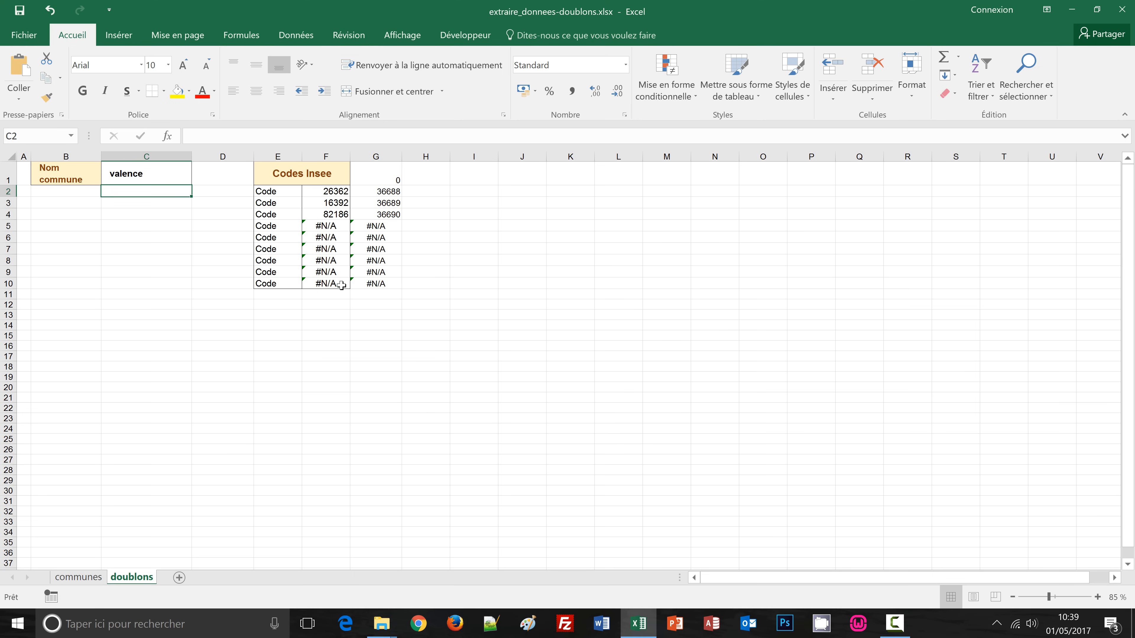
click(80, 578)
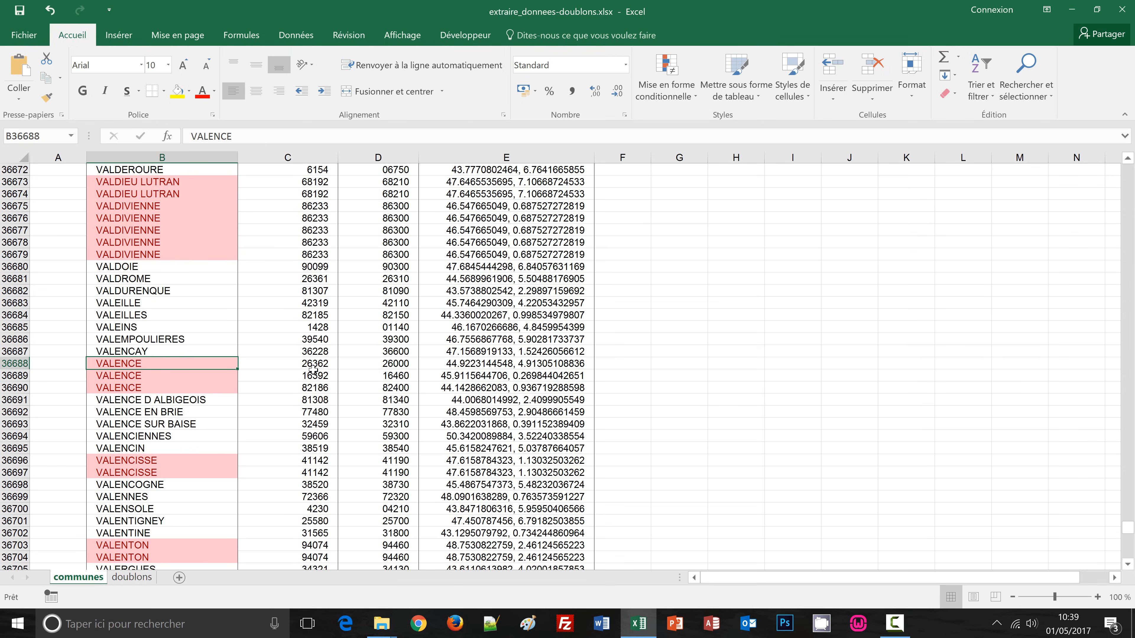
drag(312, 365, 306, 386)
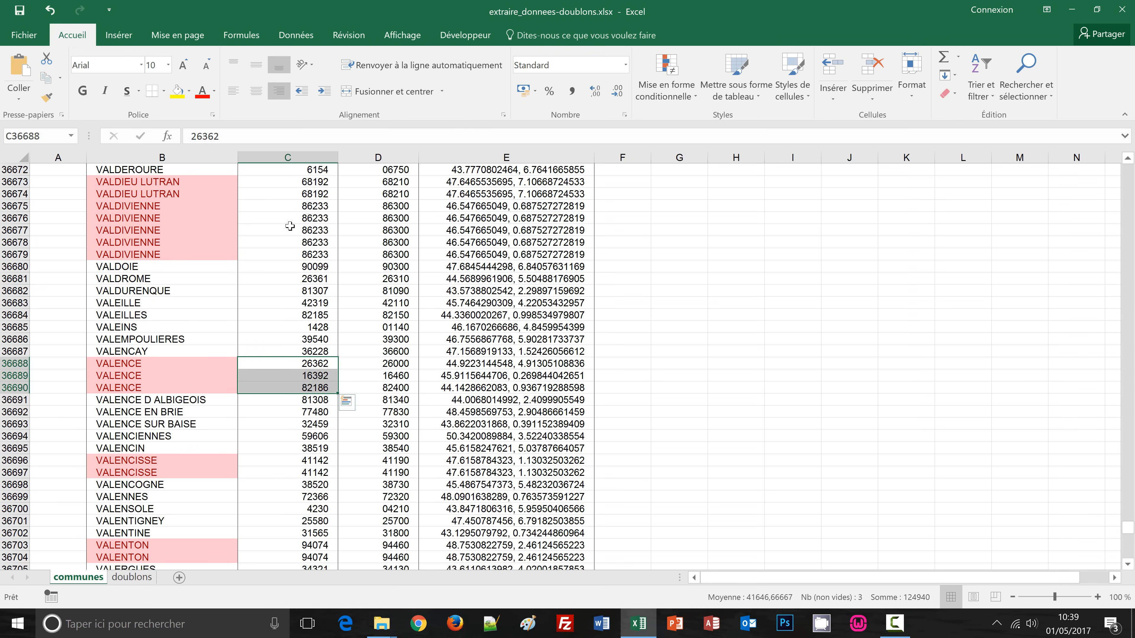
Examine the repeated VALDIVIENNE rows in column B of the communes sheet and the duplicate communes listed above them.
click(141, 206)
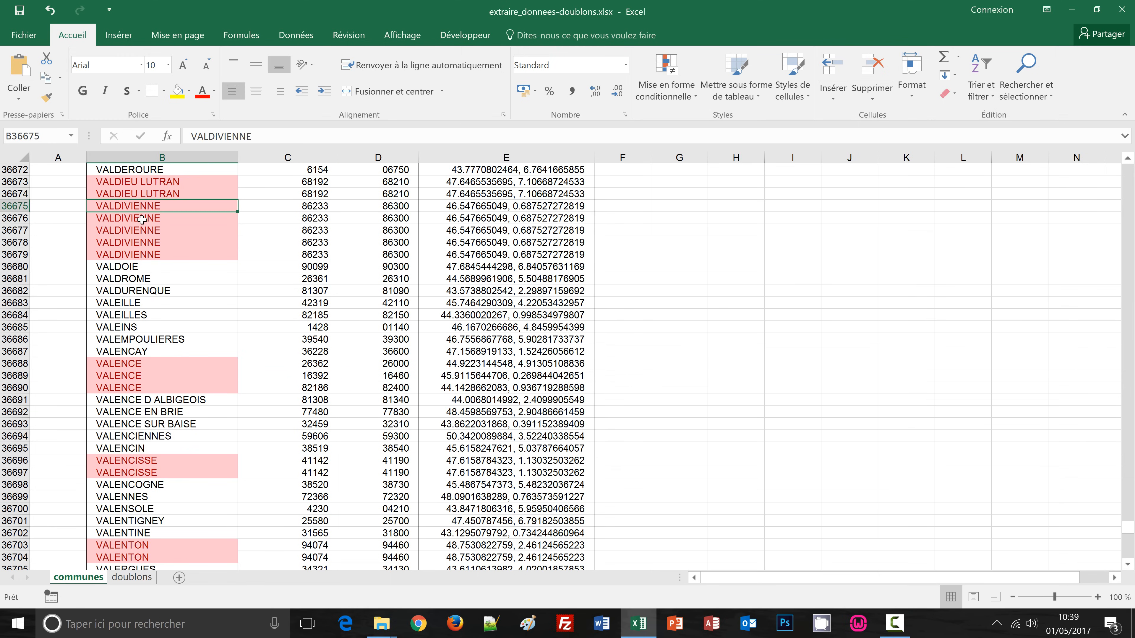
click(140, 218)
click(141, 230)
click(141, 242)
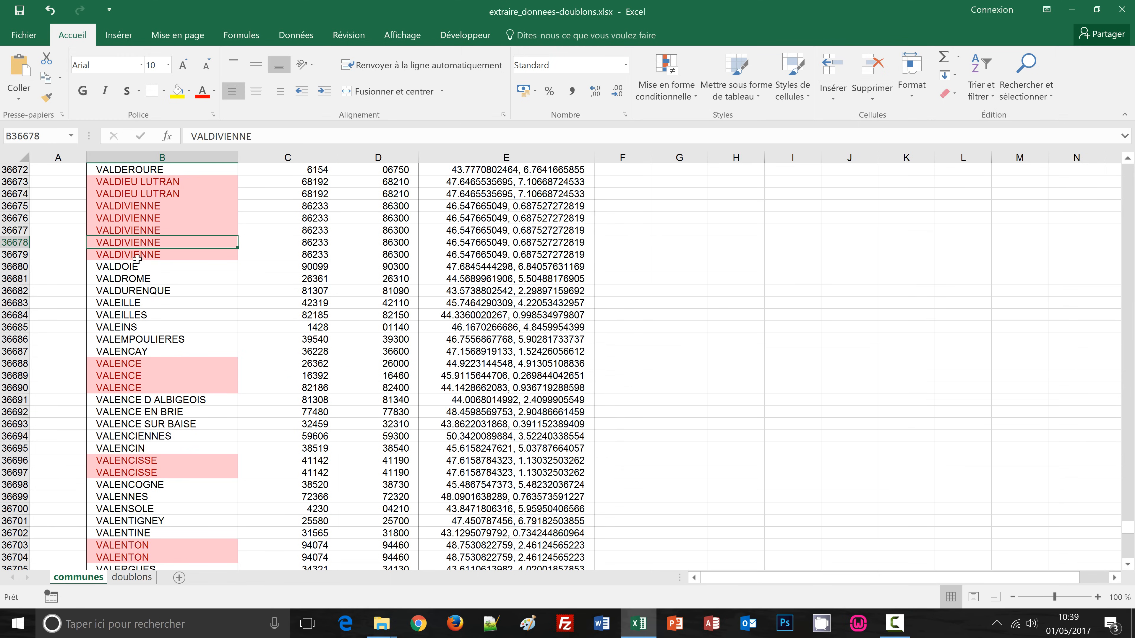
click(141, 256)
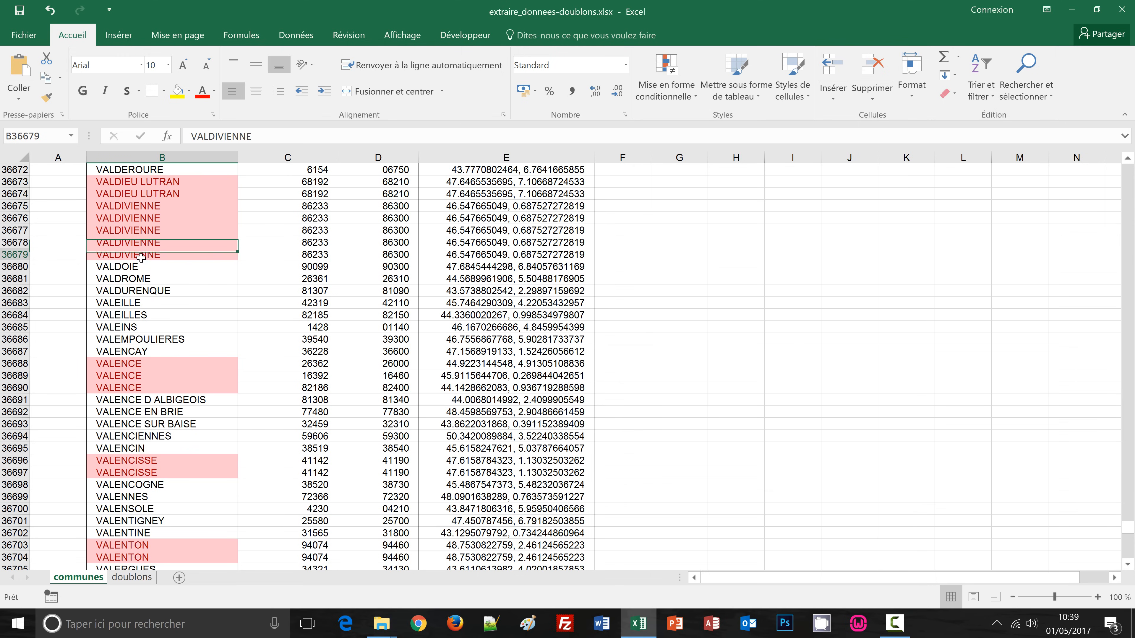
click(135, 207)
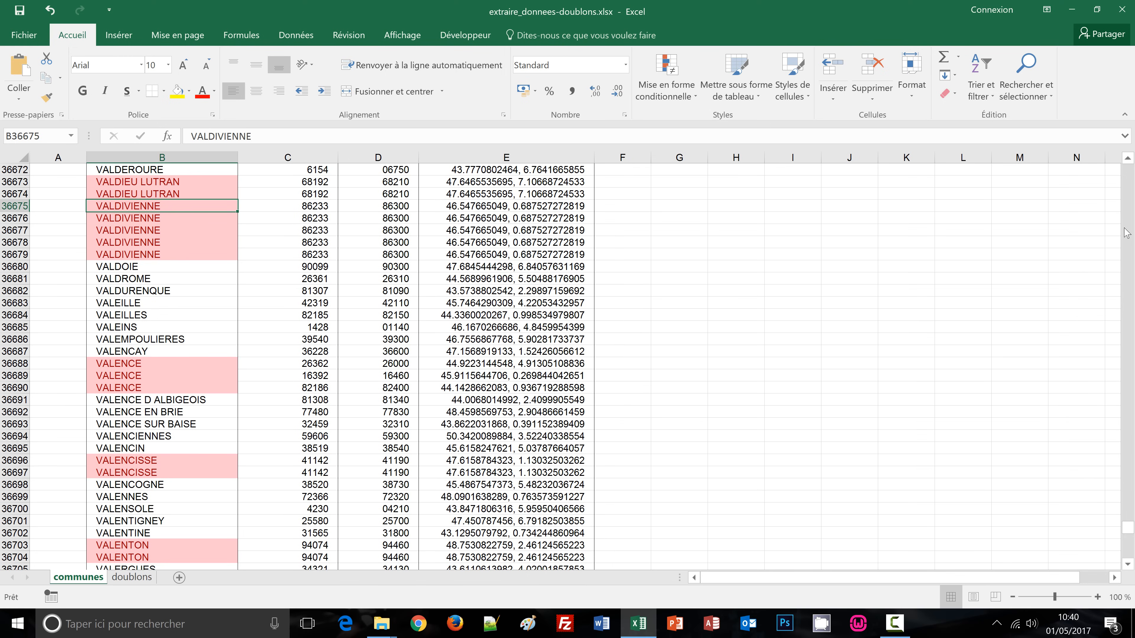
click(1129, 202)
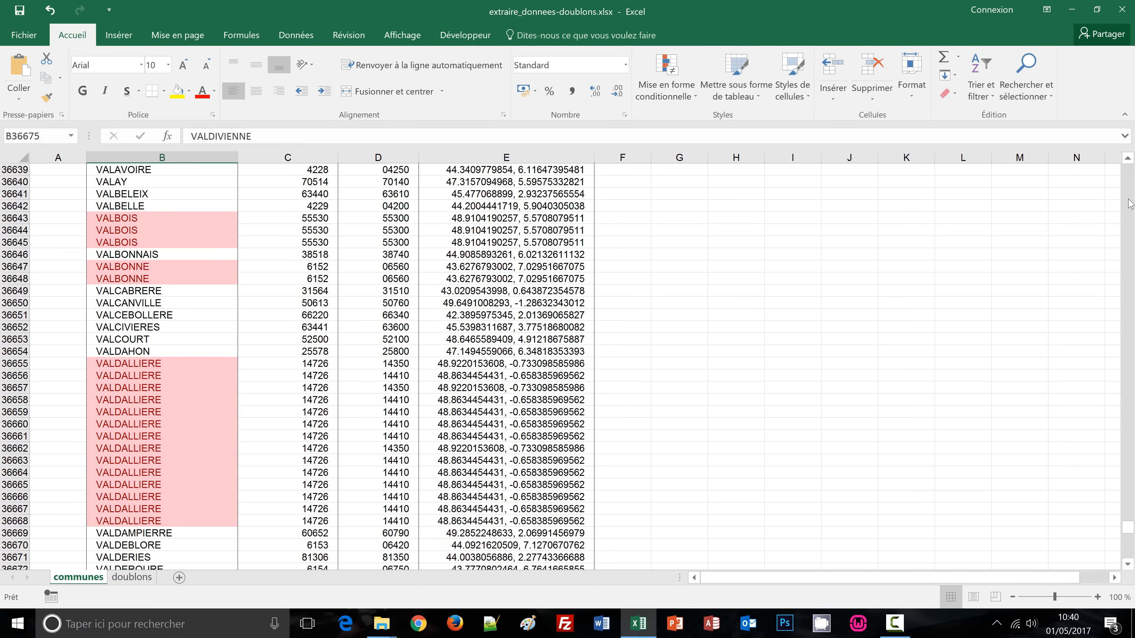
Examine the highlighted duplicates above VALDIVIENNE and from the start of the communes list for a commune with differing INSEE codes.
click(1129, 202)
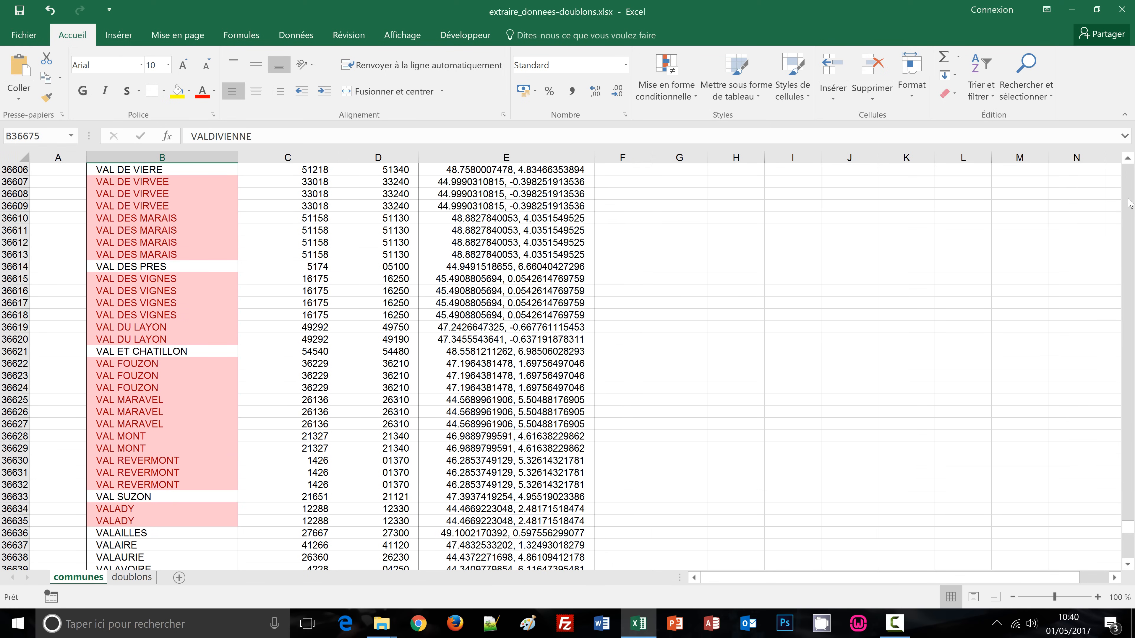
click(1128, 202)
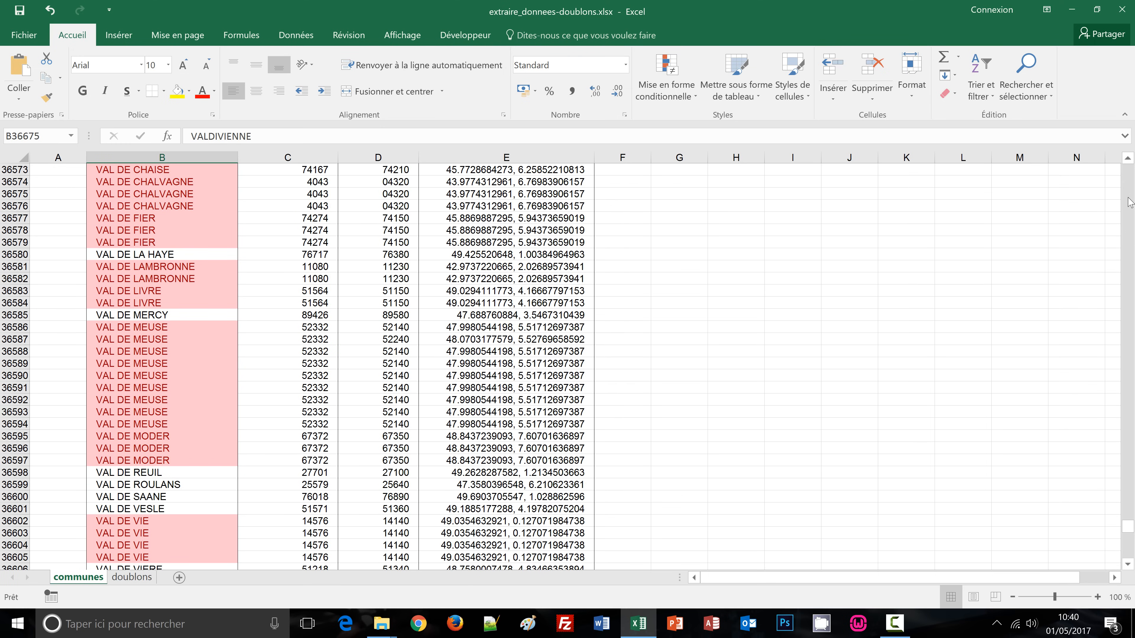
scroll(632, 339, up, 10)
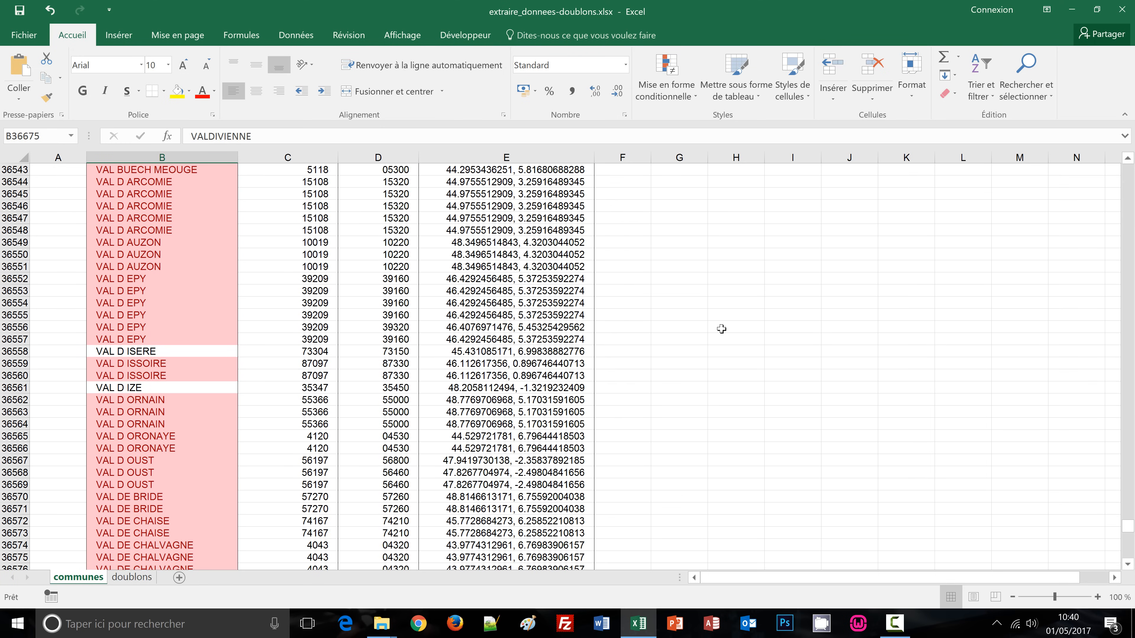
key(ctrl+Home)
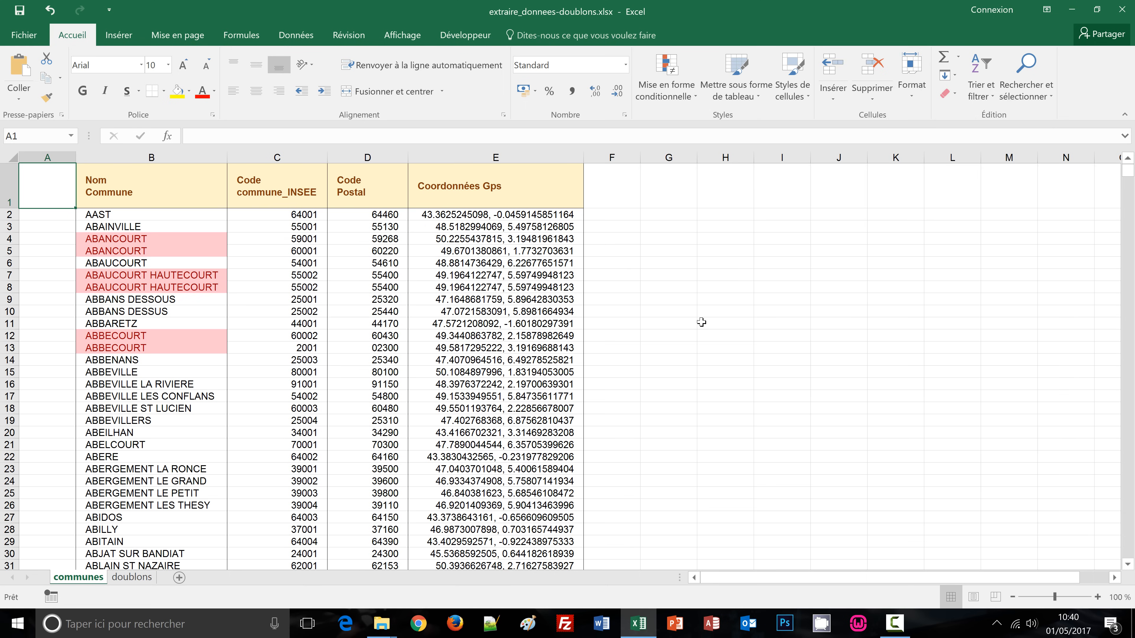
scroll(701, 321, down, 6)
scroll(688, 329, down, 11)
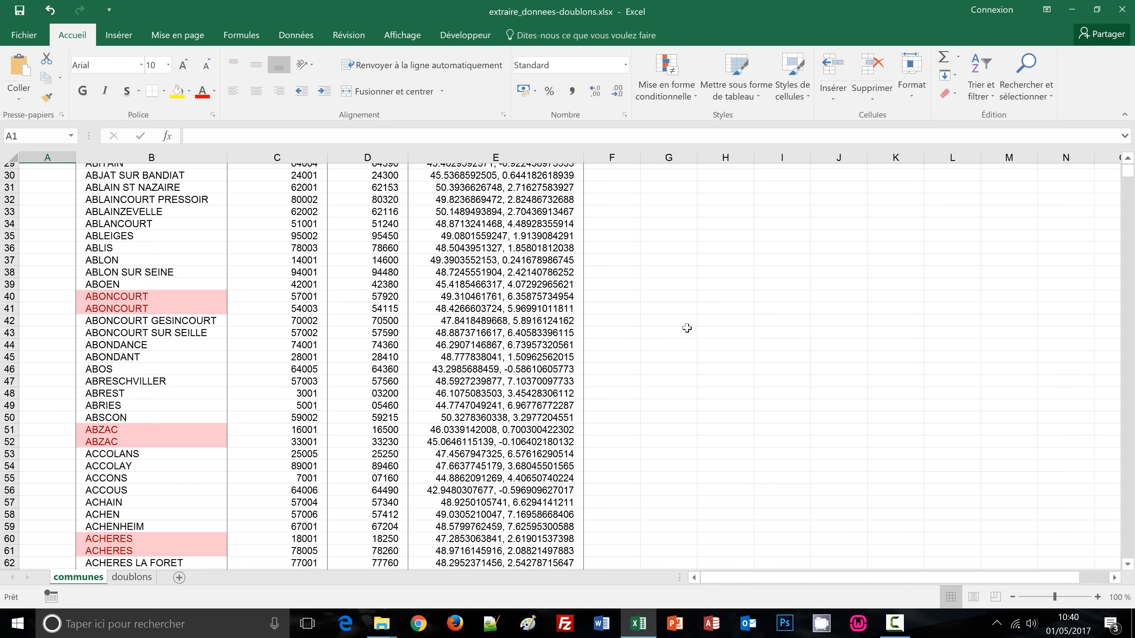
scroll(688, 328, down, 10)
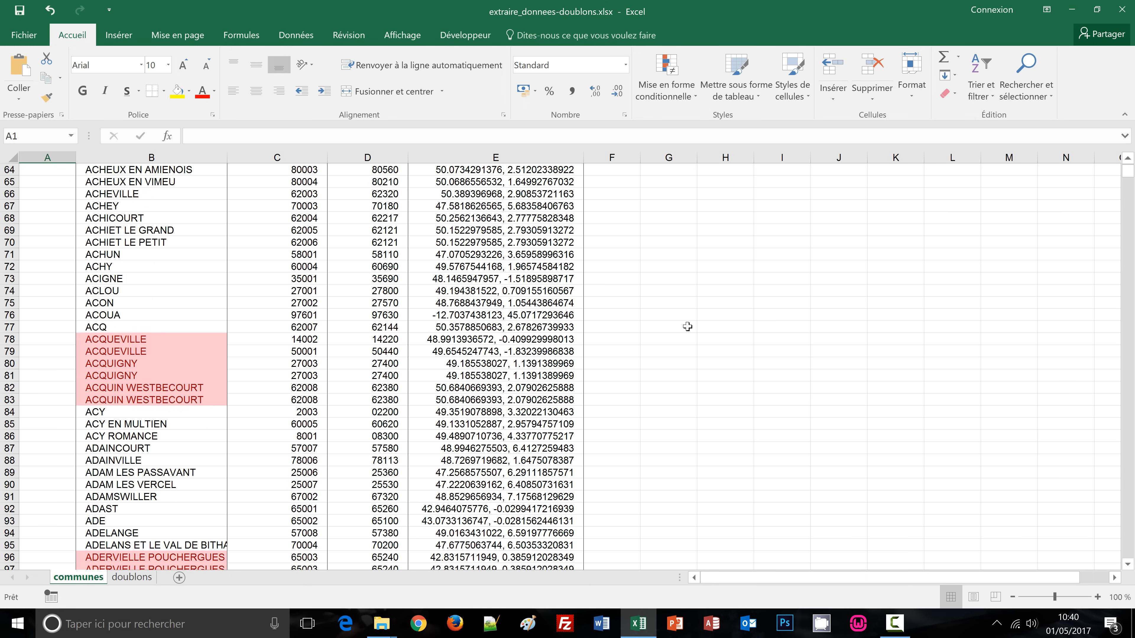
scroll(688, 327, down, 16)
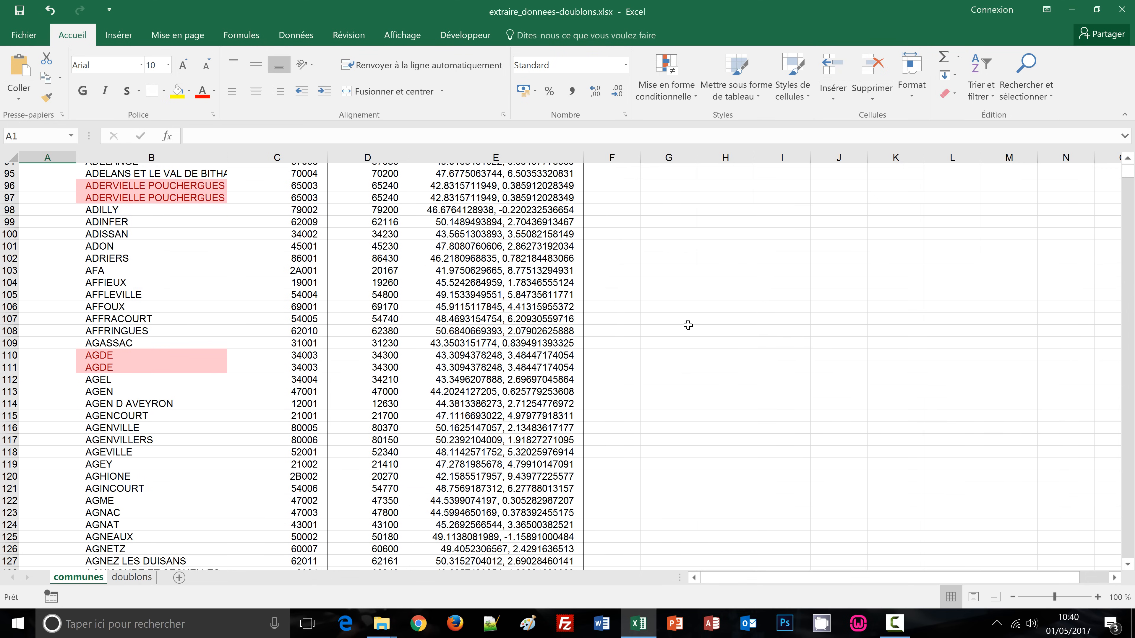
scroll(689, 325, down, 7)
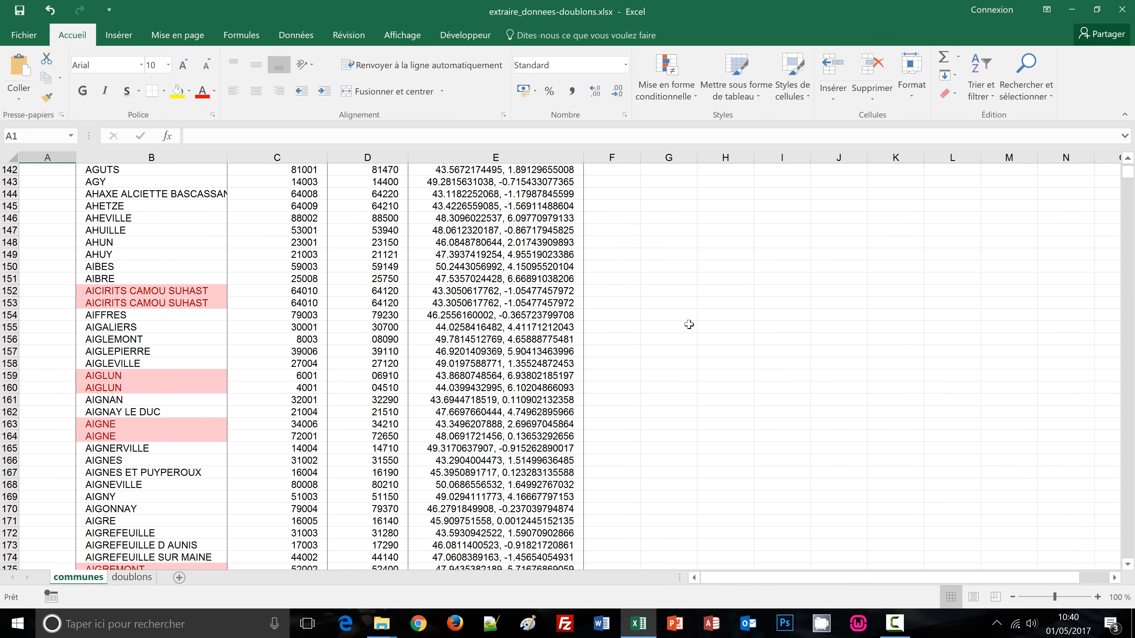
scroll(689, 325, down, 2)
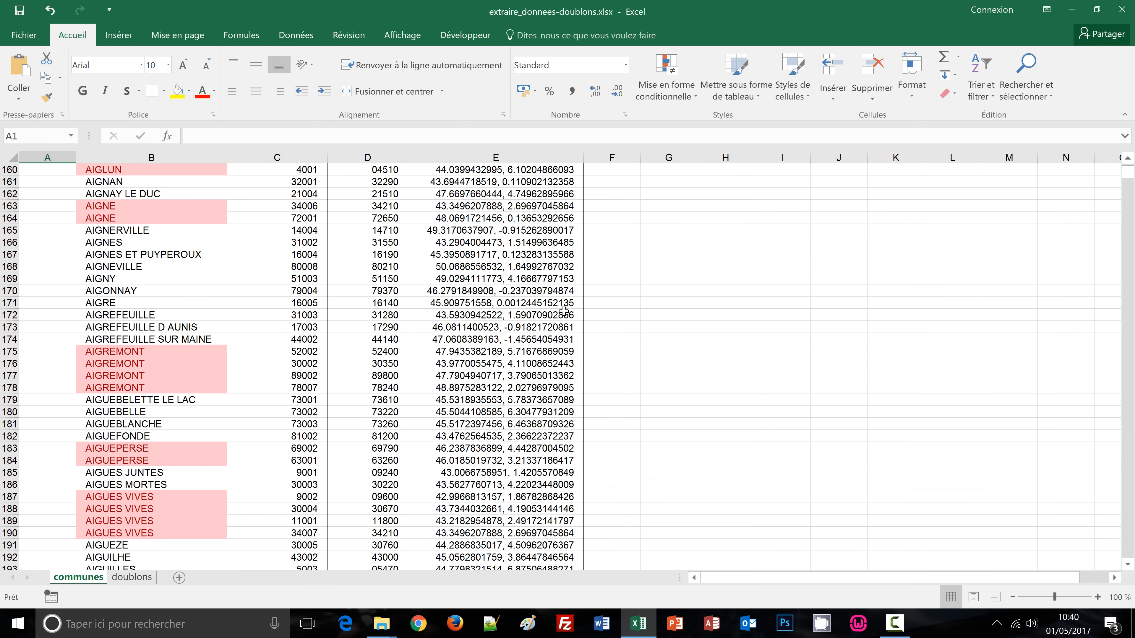
Copy the commune name AIGREMONT from B175 of the communes sheet into C1 of the doublons sheet.
click(139, 353)
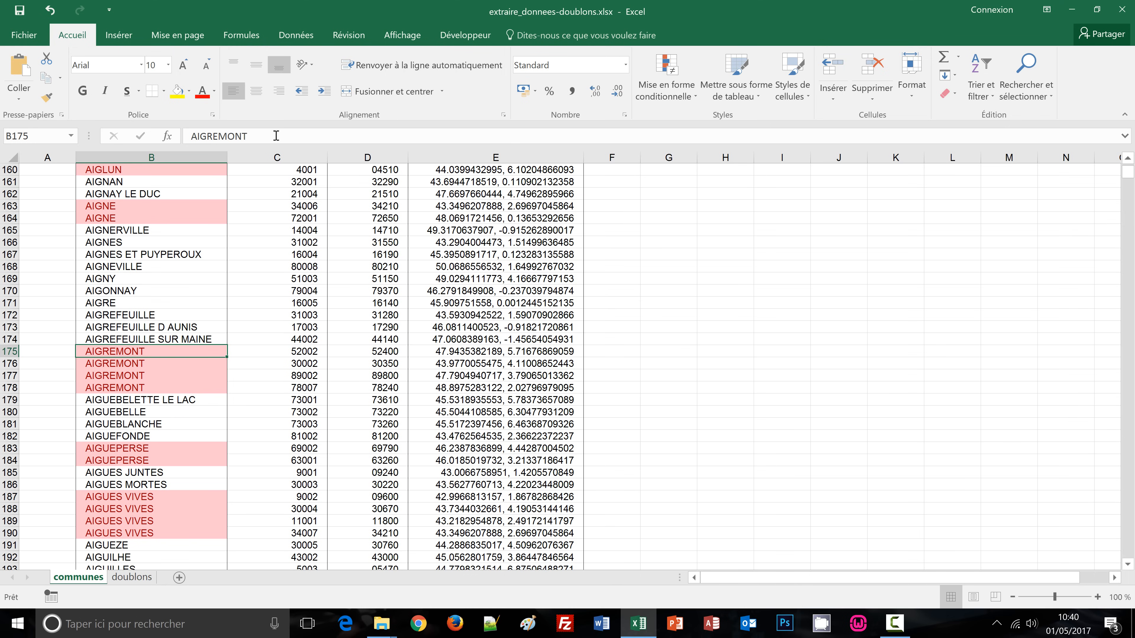
drag(248, 136, 182, 134)
key(ctrl+c)
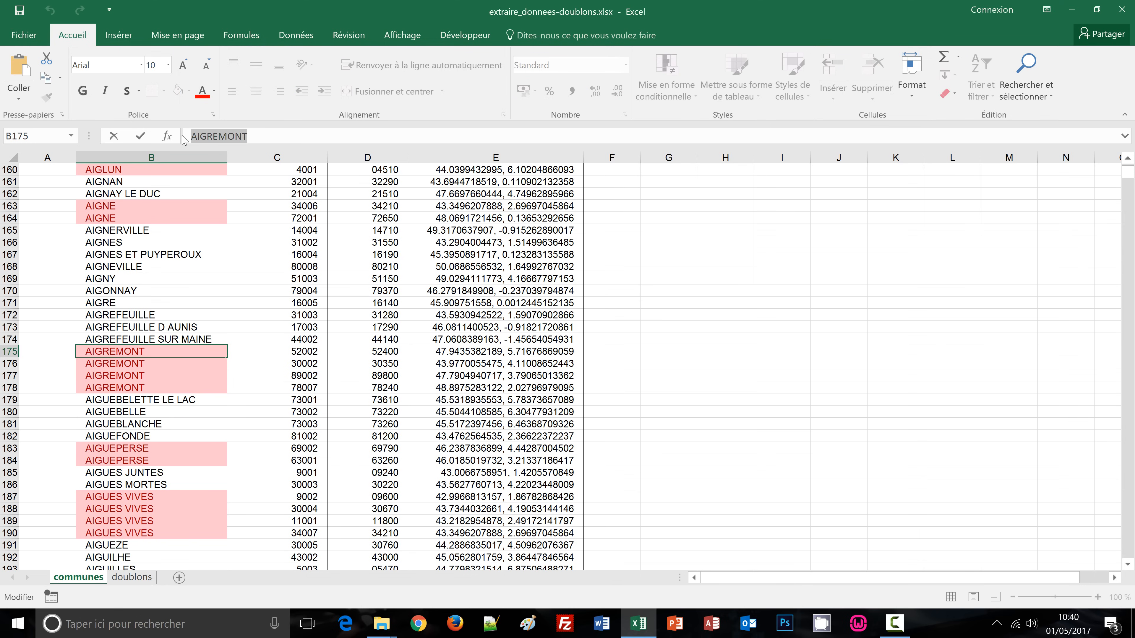
key(Escape)
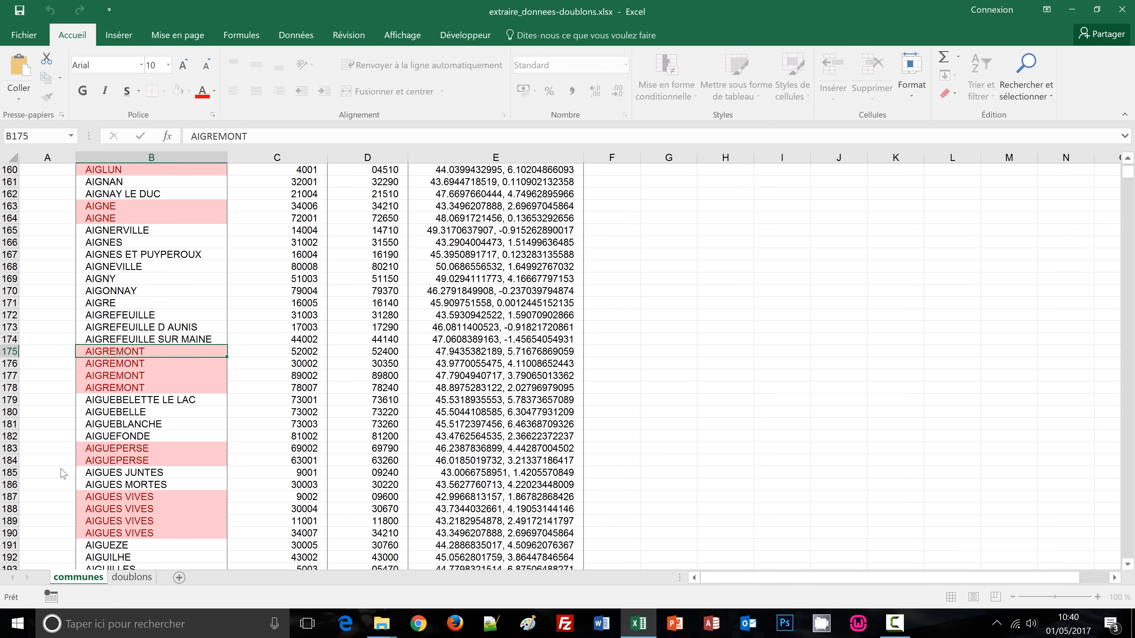
click(131, 577)
click(143, 178)
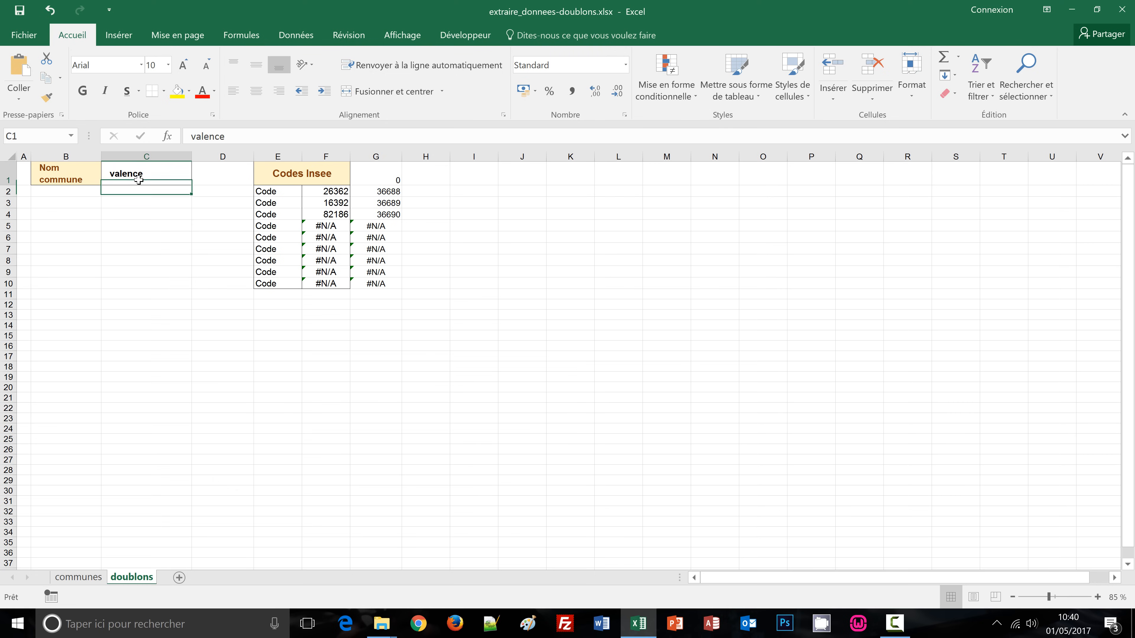
key(ctrl+v)
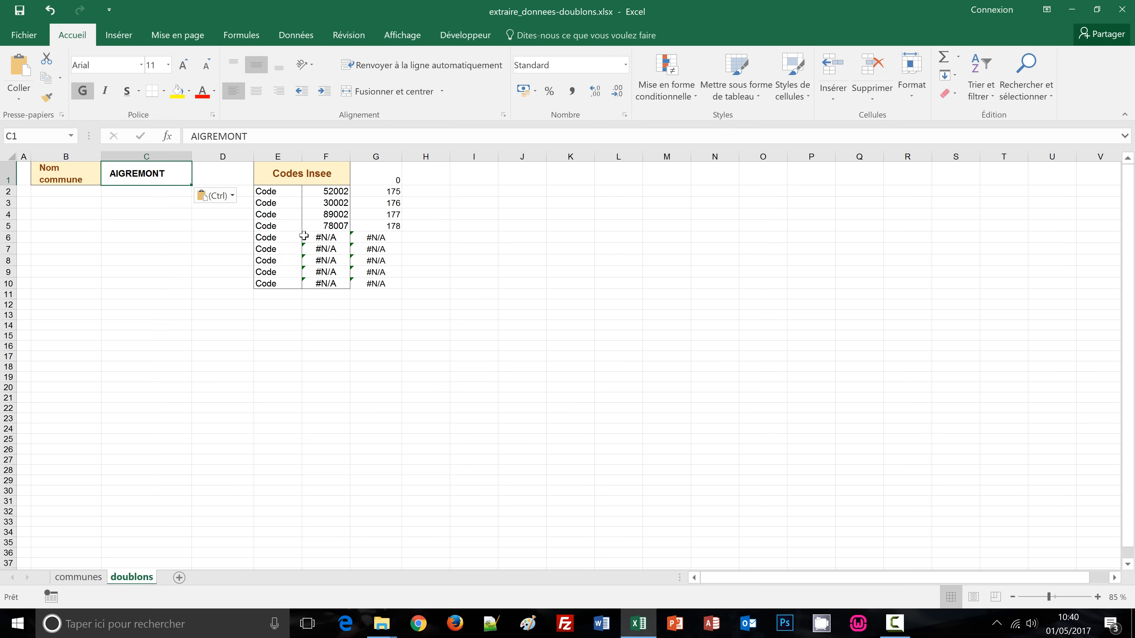
key(Return)
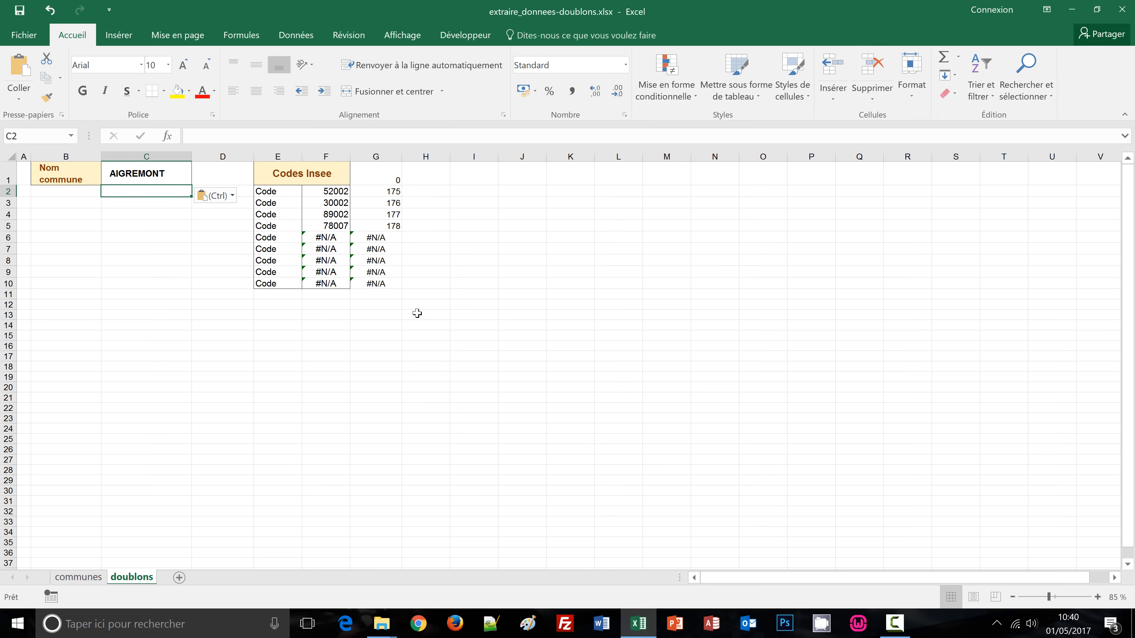
Change the formula in G2:G10 to =SI(F2="";"";EQUIV(F2;communes!$C:$C;0)) so empty codes give a blank.
click(319, 192)
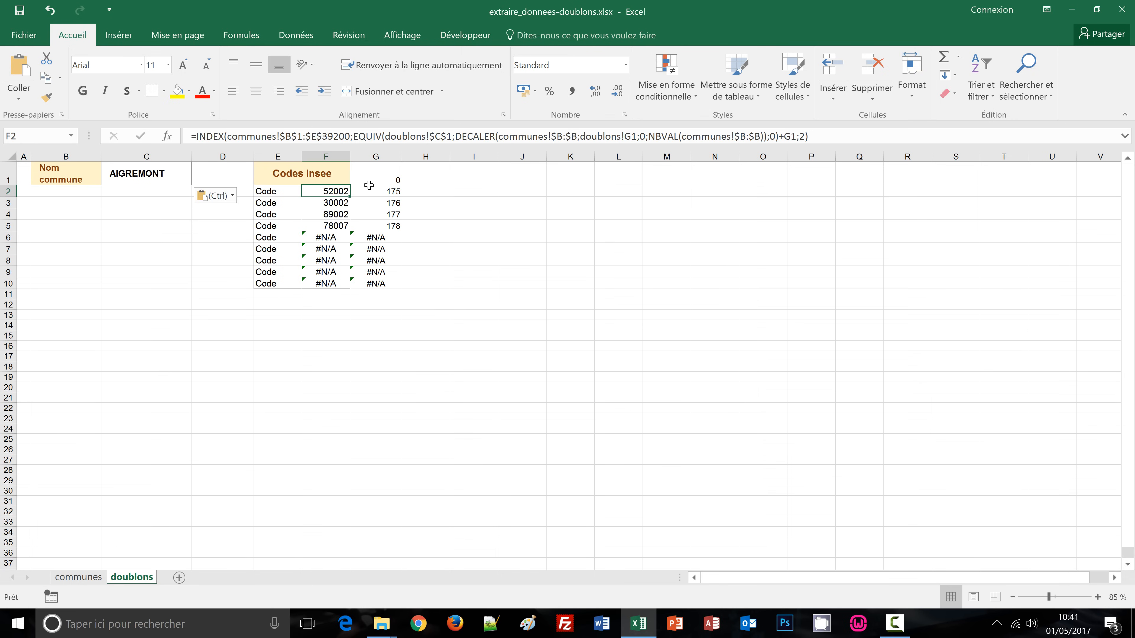
drag(371, 186, 371, 281)
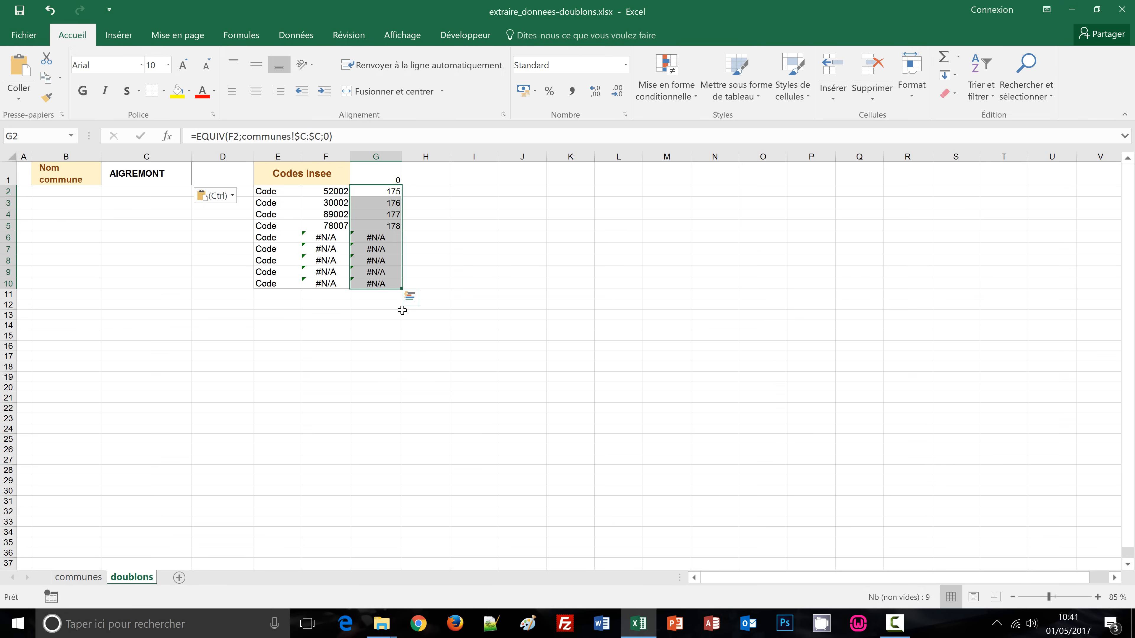
key(F2)
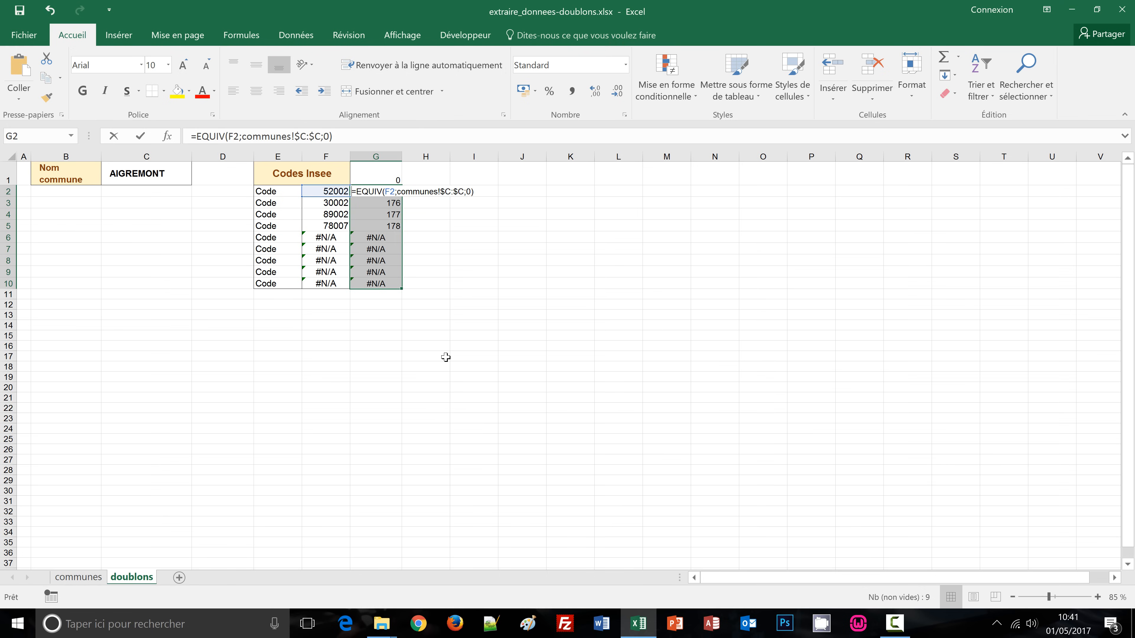
click(197, 135)
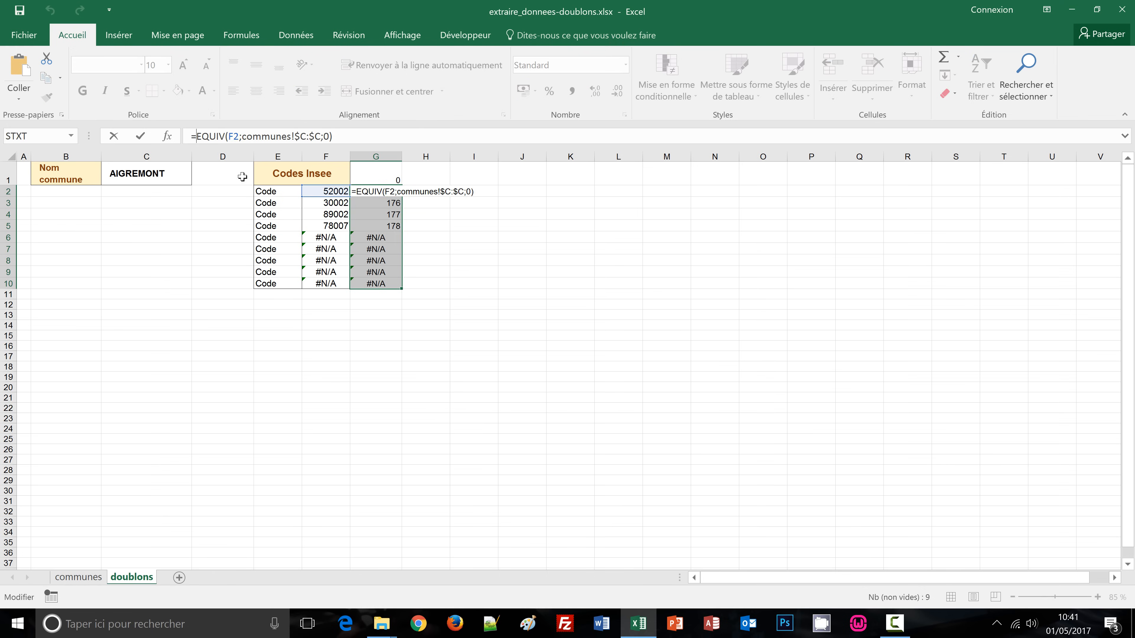
text(si()
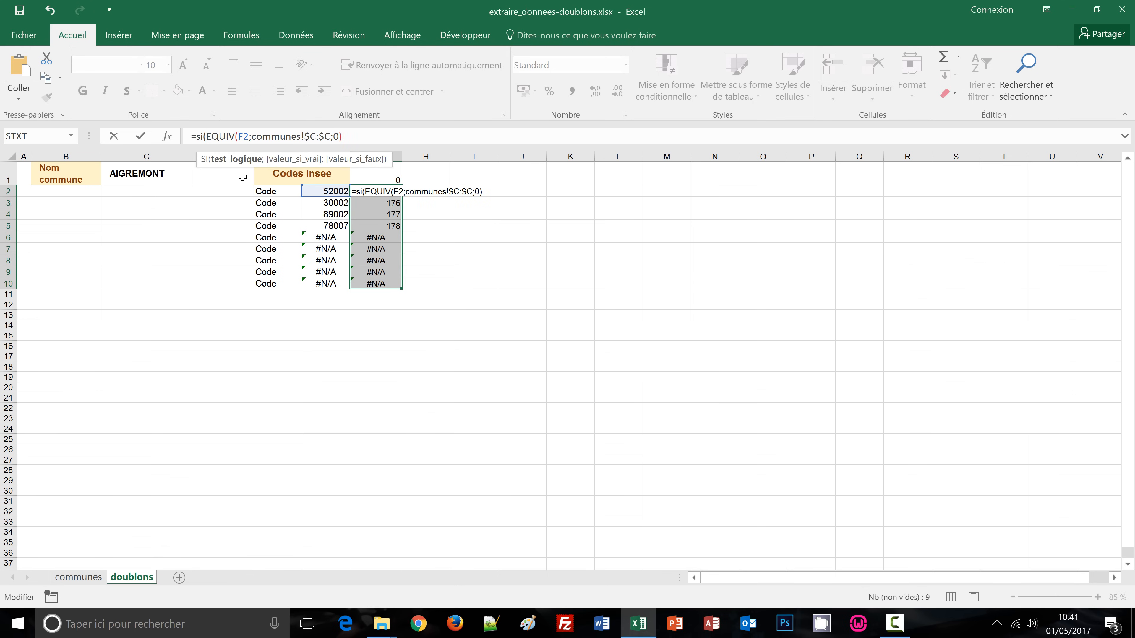
click(320, 191)
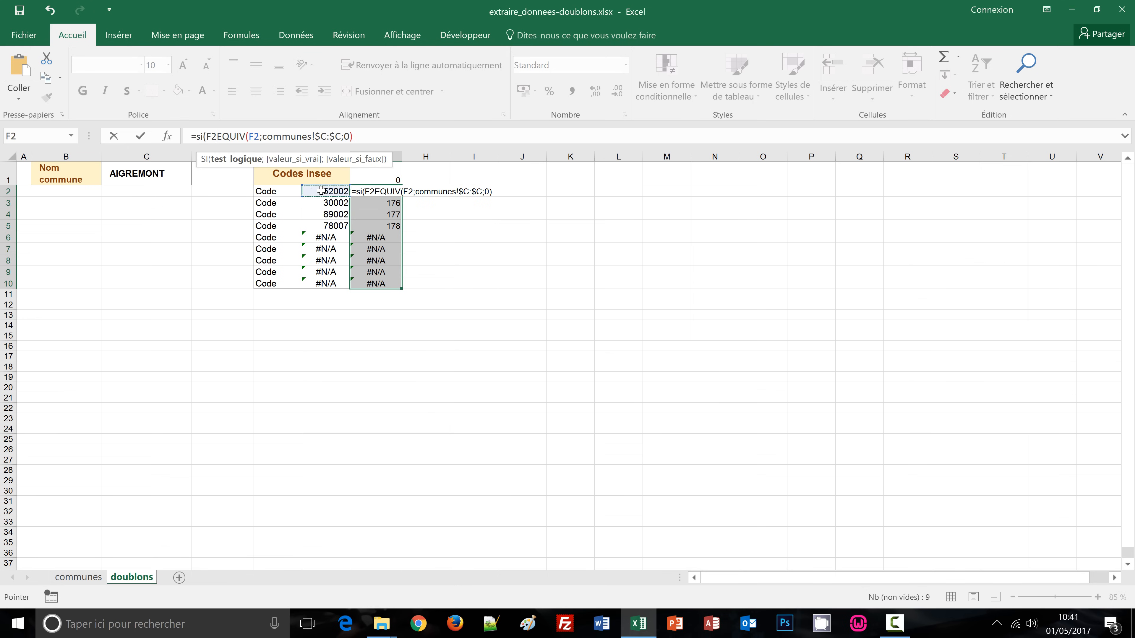
text(="")
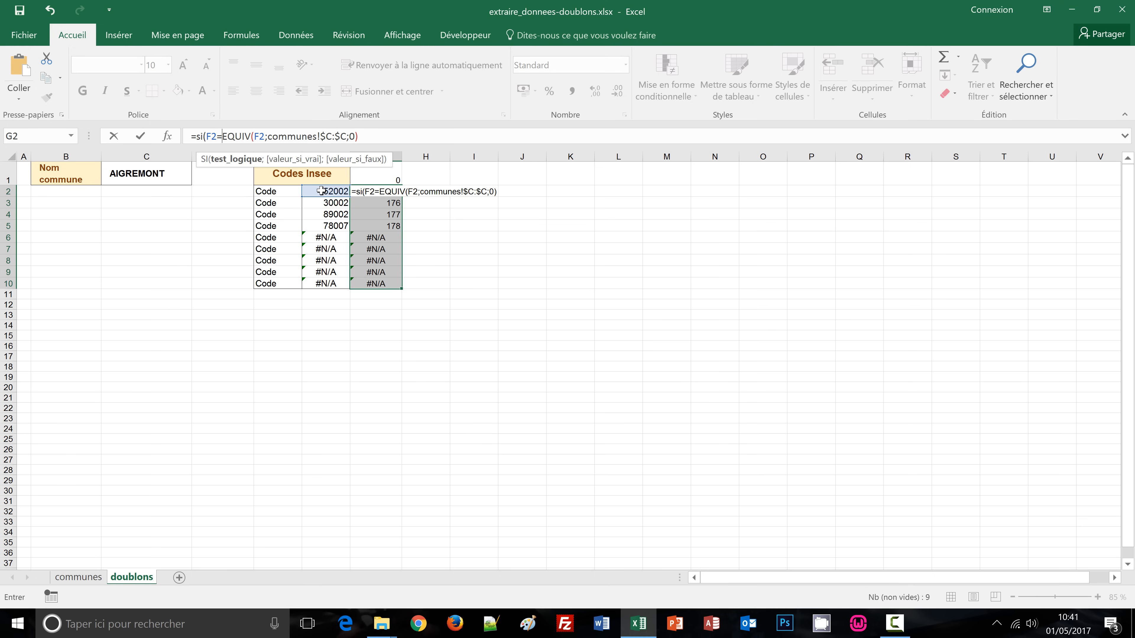
text(;"")
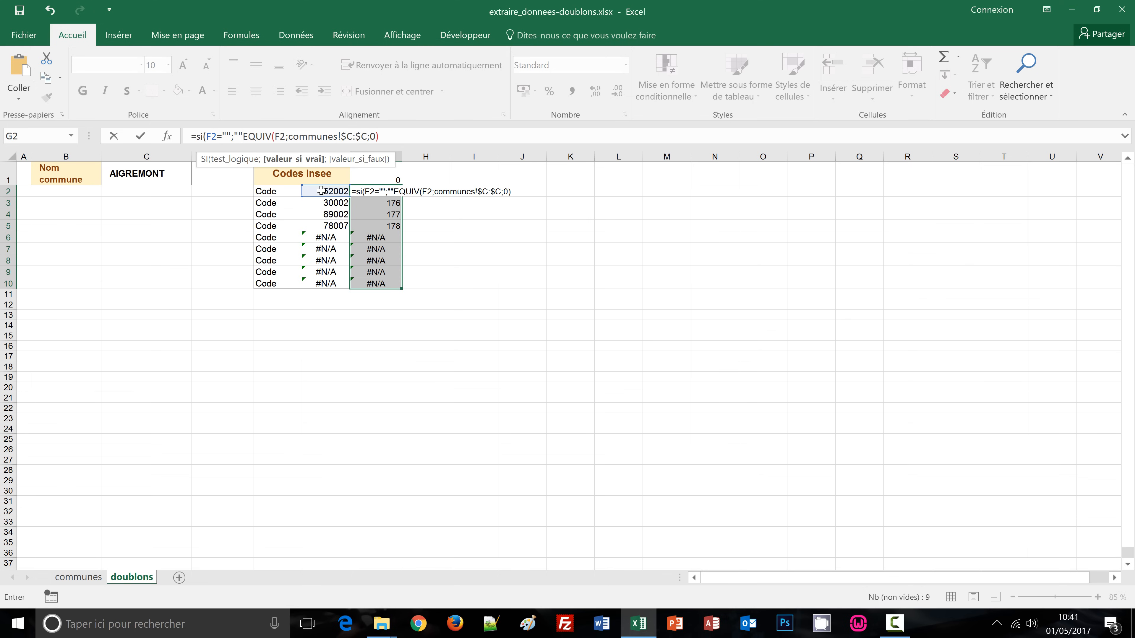
text(;)
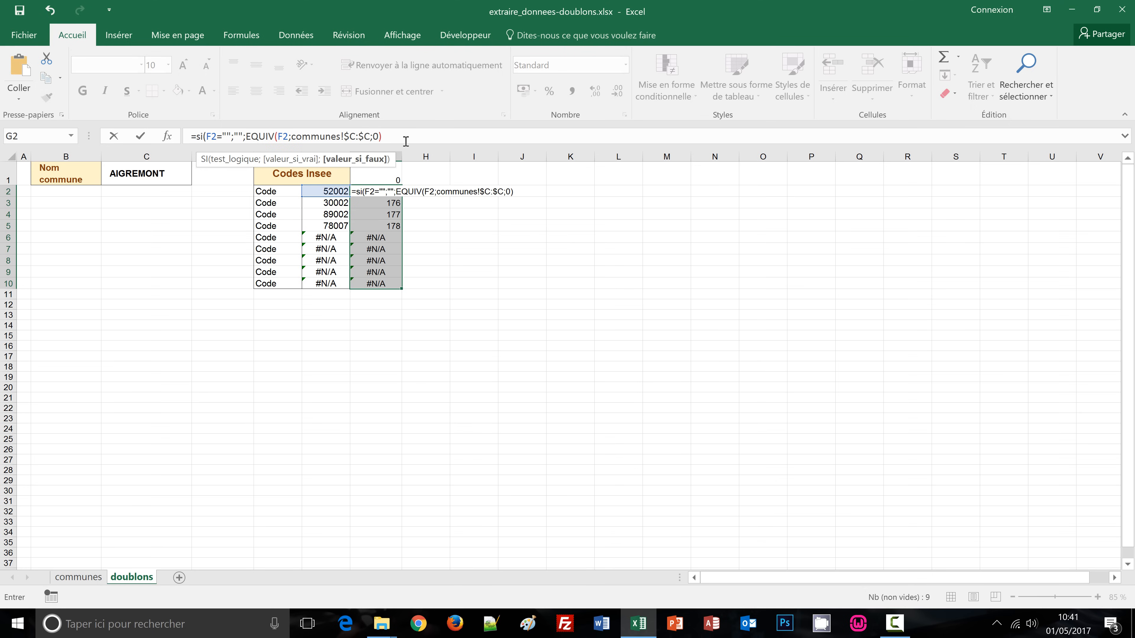
click(399, 135)
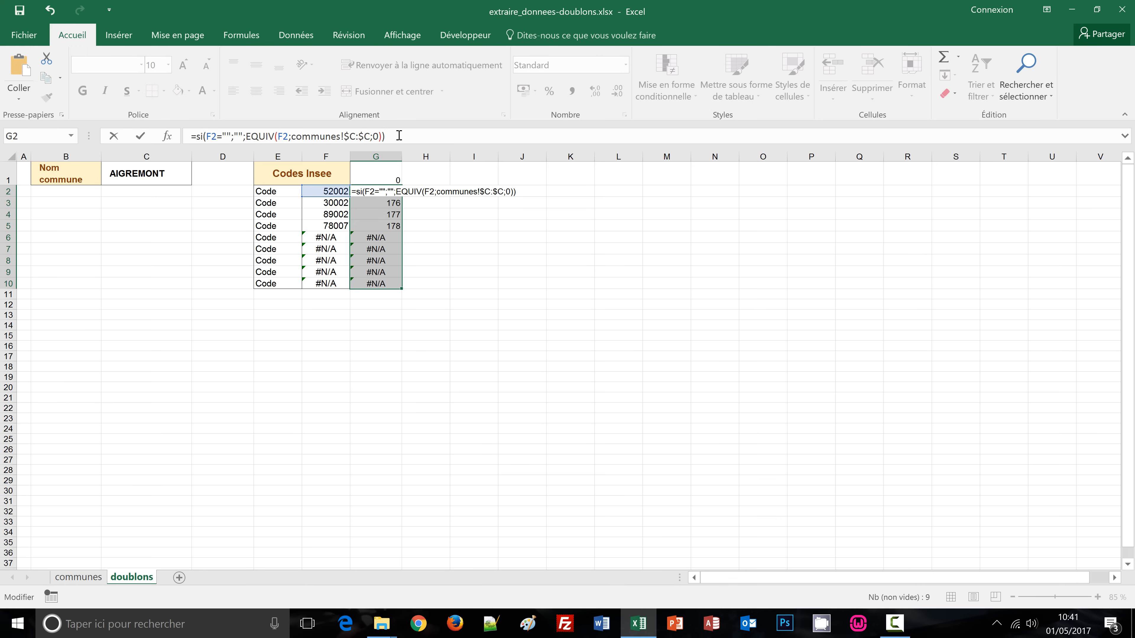
key(ctrl+Return)
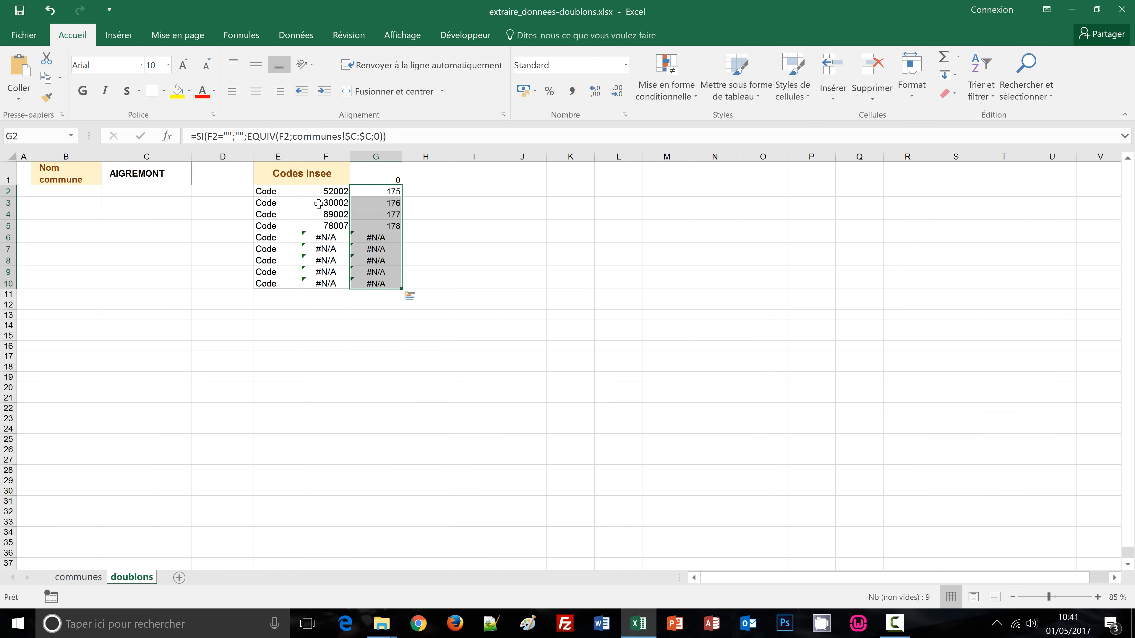
Copy the INDEX expression in the F2:F10 formula and wrap the original in SI(ESTERREUR( ) as the logical test.
drag(328, 191, 322, 287)
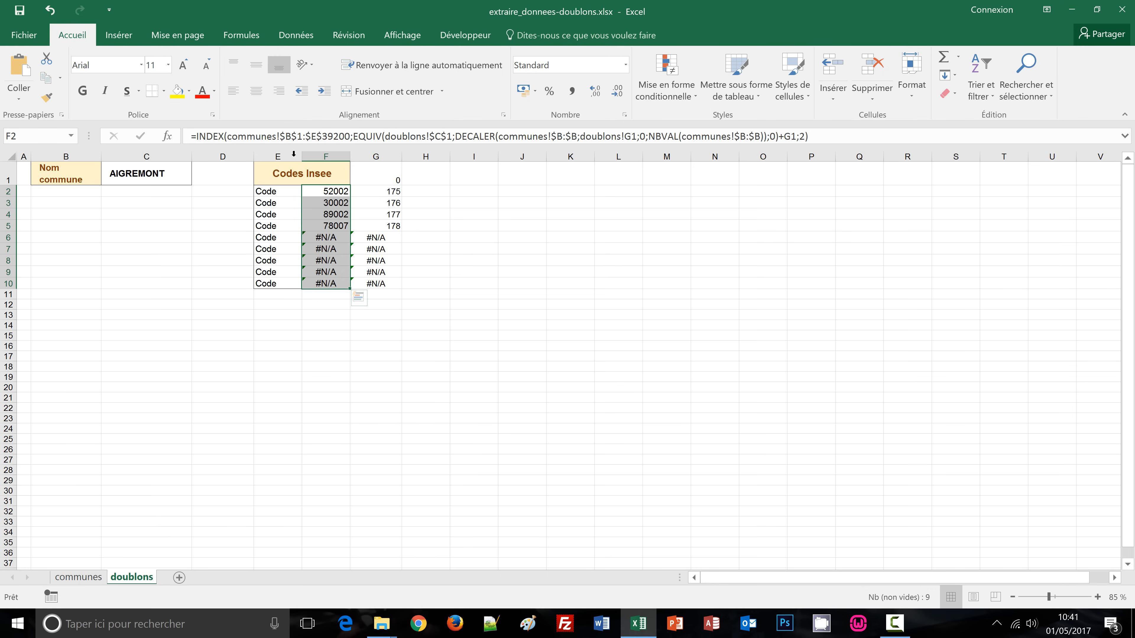
click(196, 136)
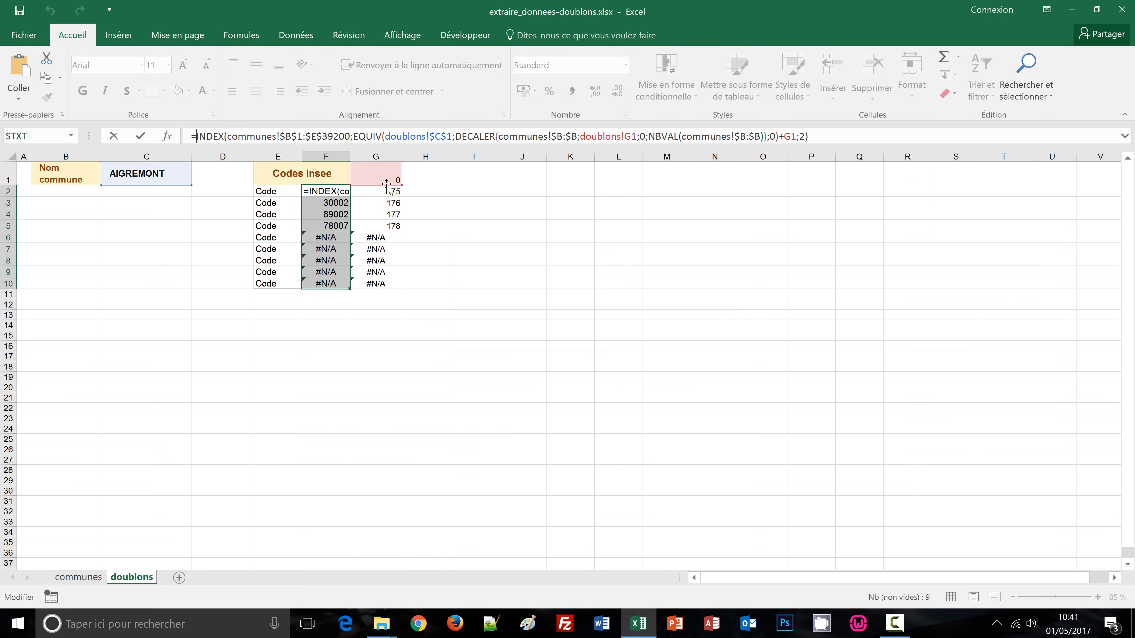
shift+click(813, 139)
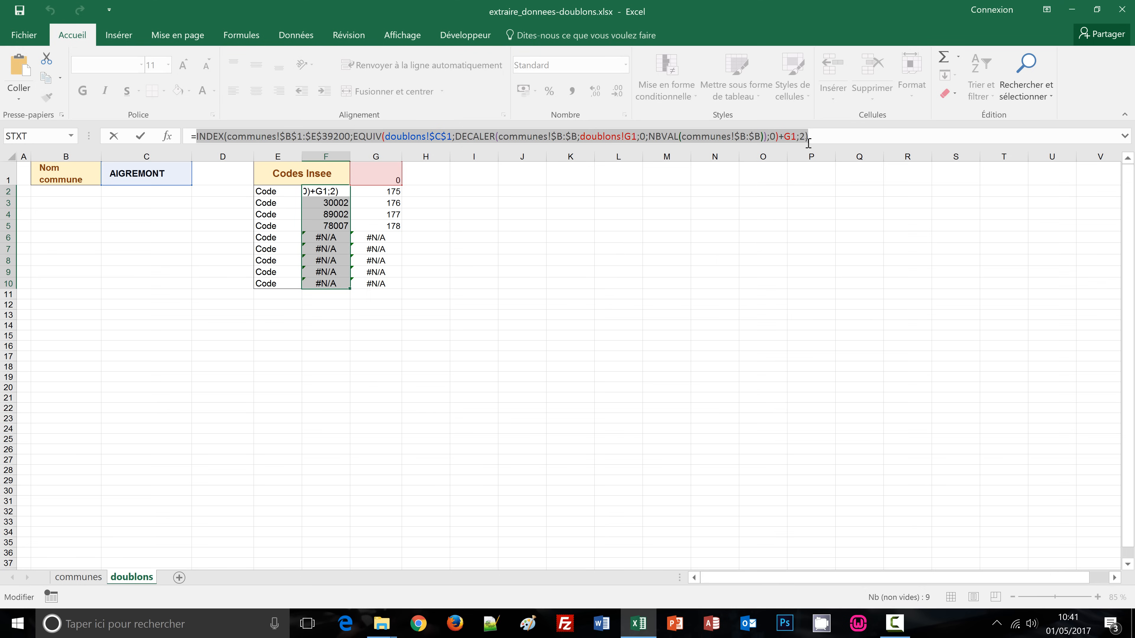
click(195, 136)
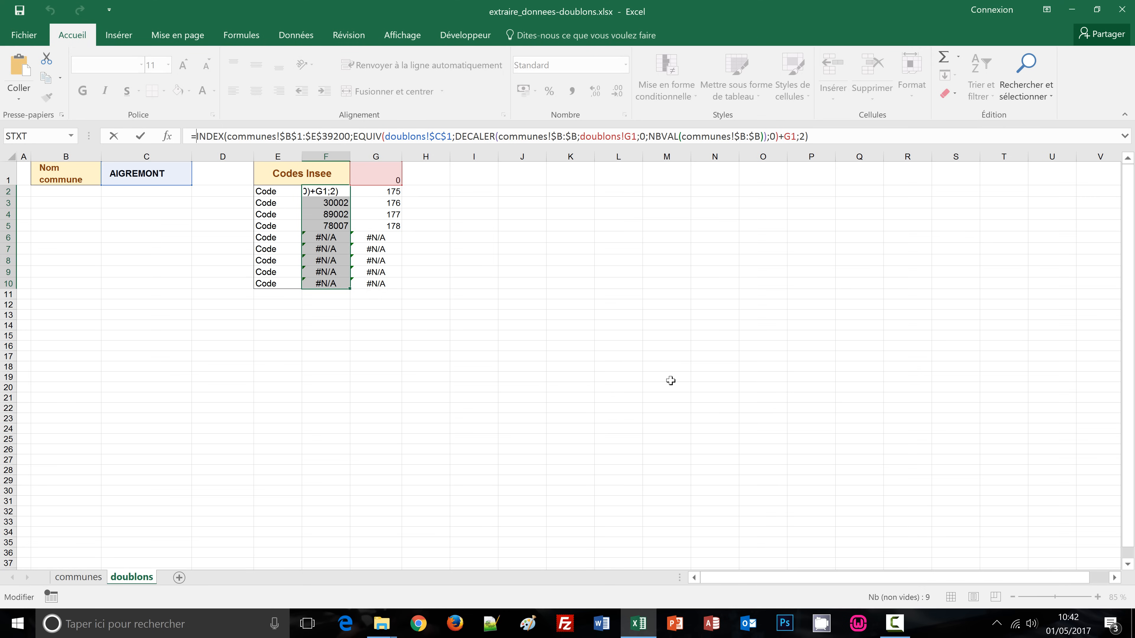
text(si()
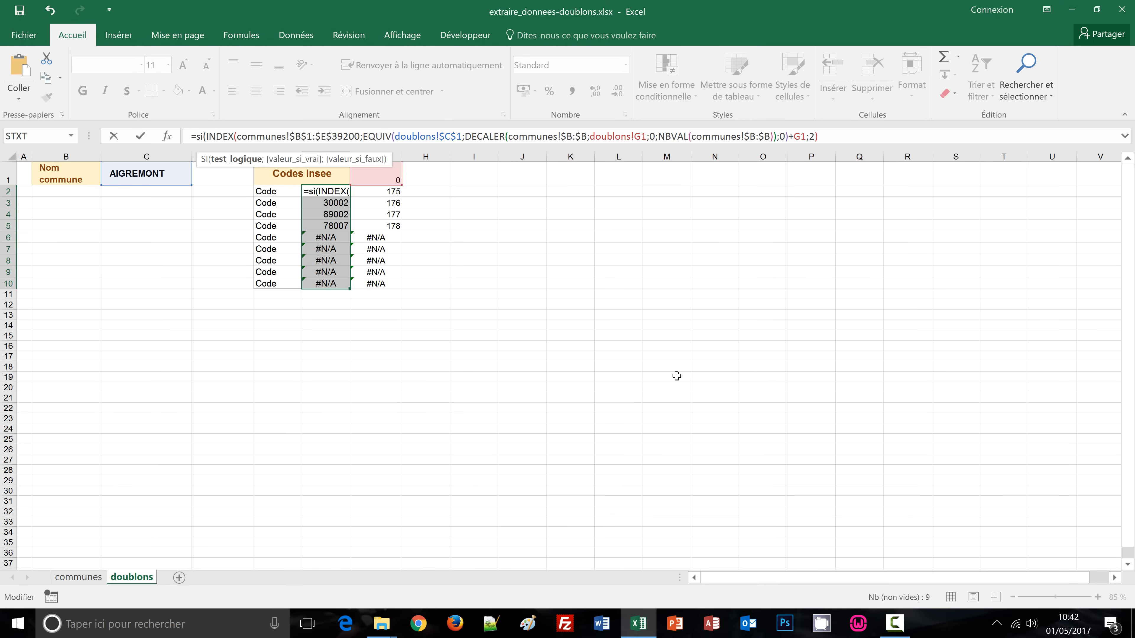
text(este)
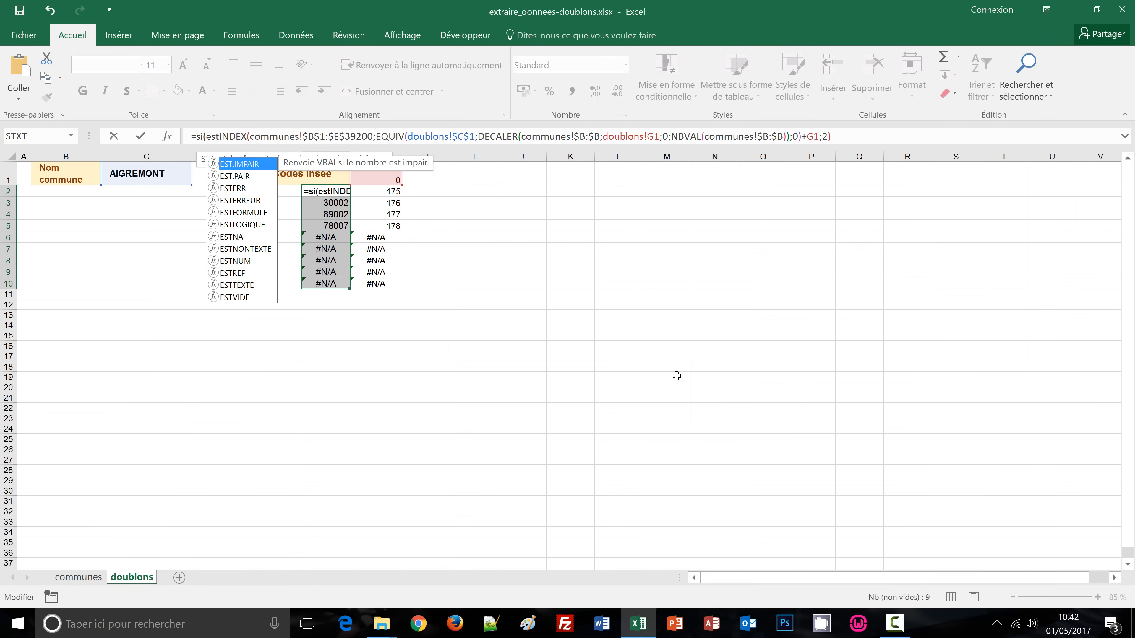
text(r)
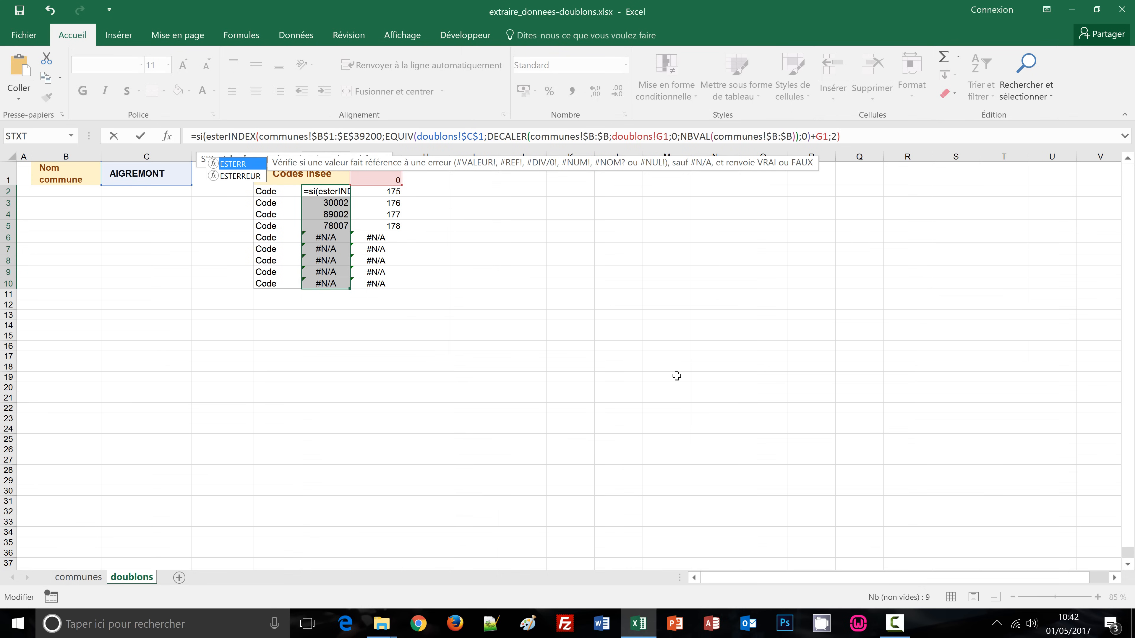
text(reur()
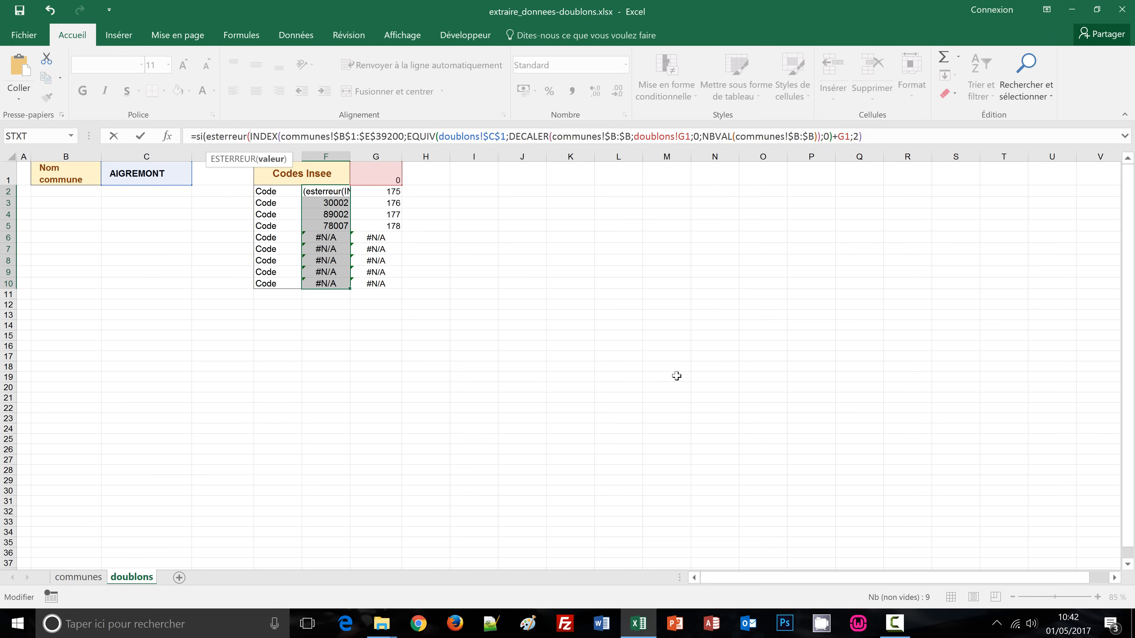
click(865, 137)
text())
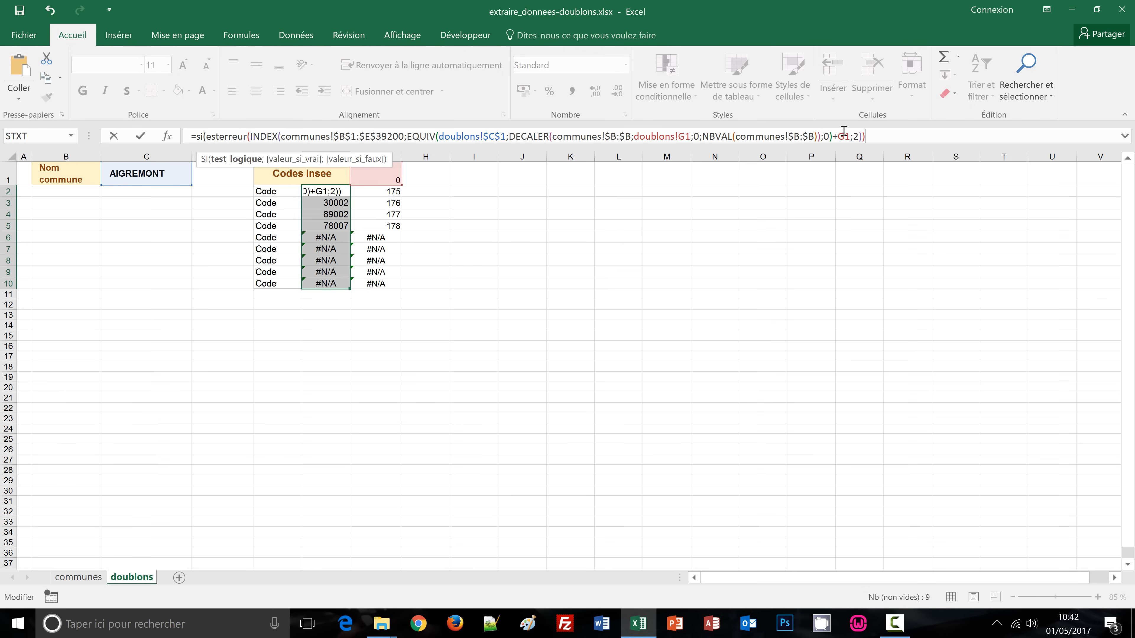
Complete the SI formula with "" for errors and the copied INDEX expression otherwise, and apply it to F2:F10.
text(;"")
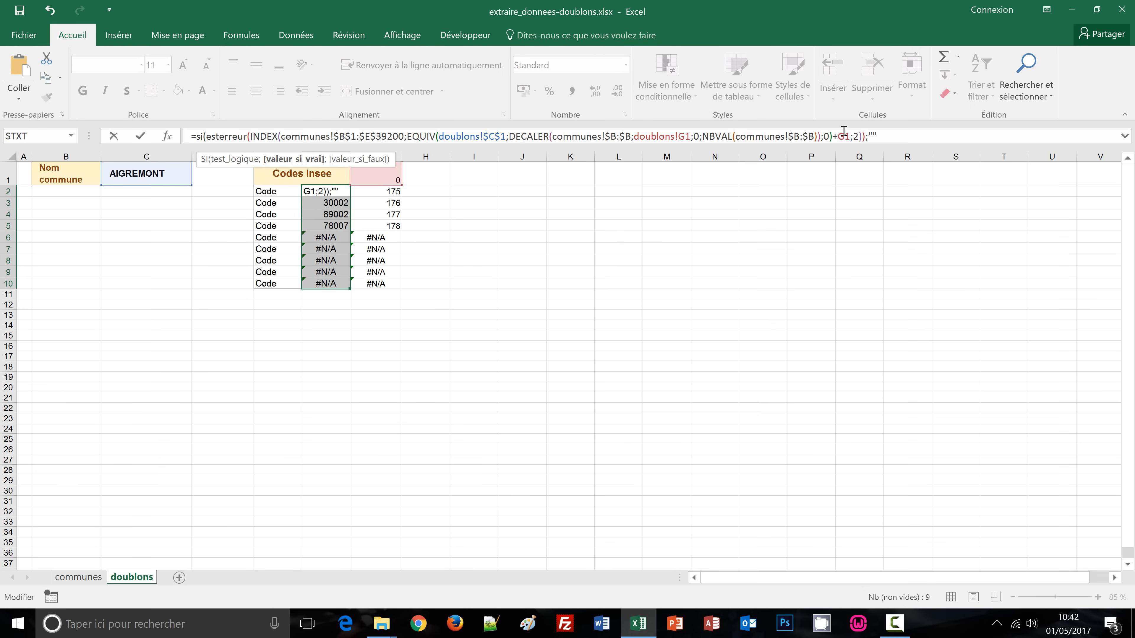
text(;)
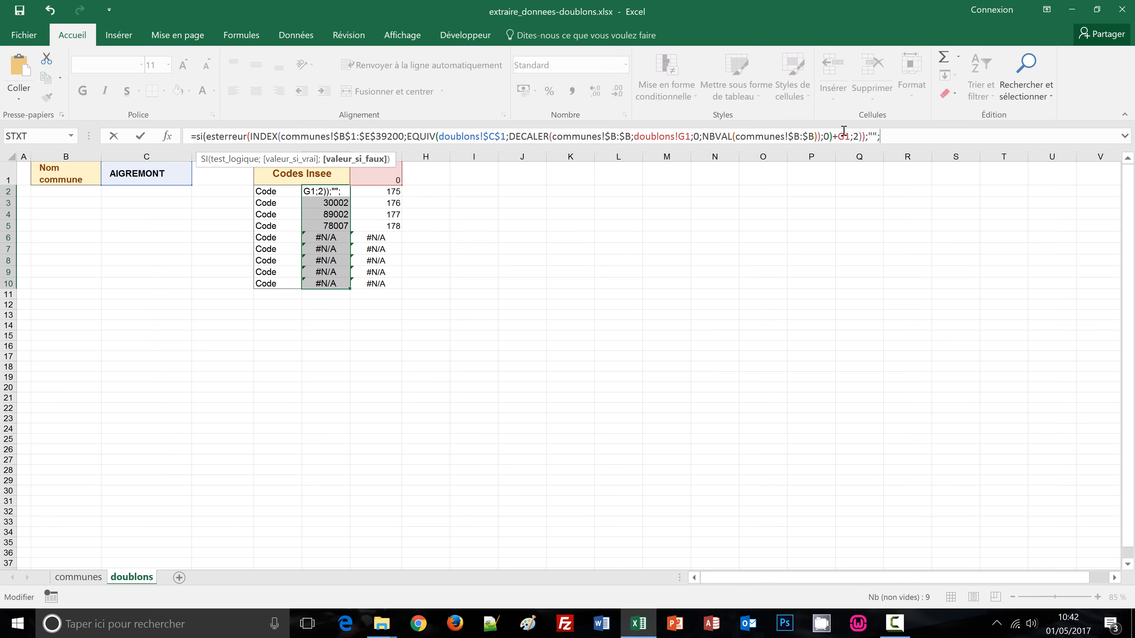
key(BackSpace)
key(BackSpace)
key(BackSpace)
key(BackSpace)
key(BackSpace)
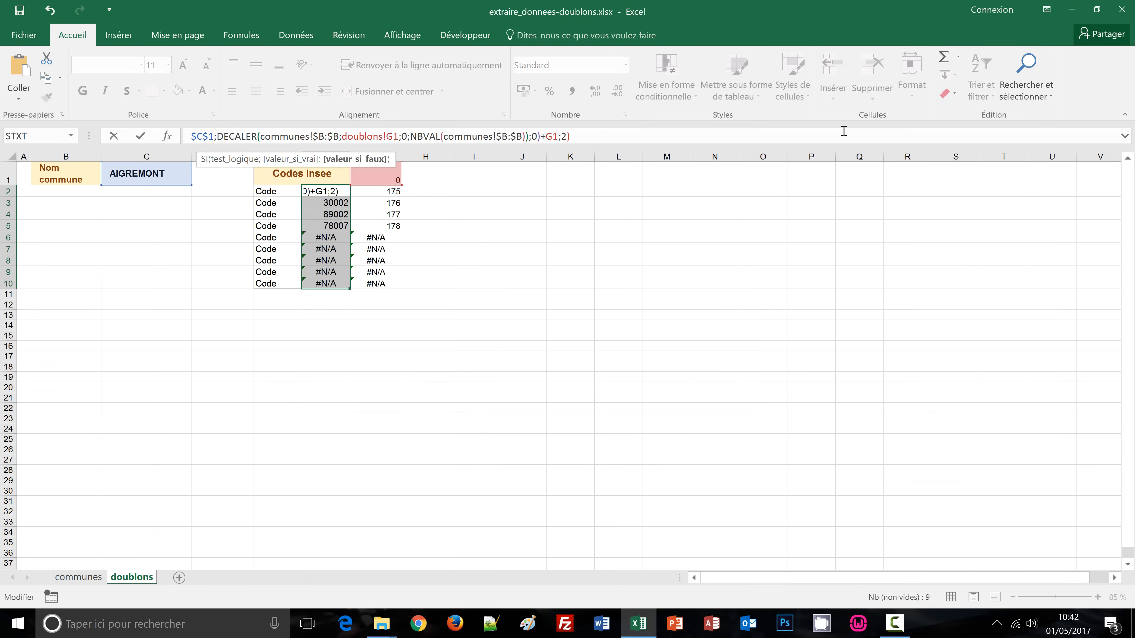
text())
key(ctrl+Return)
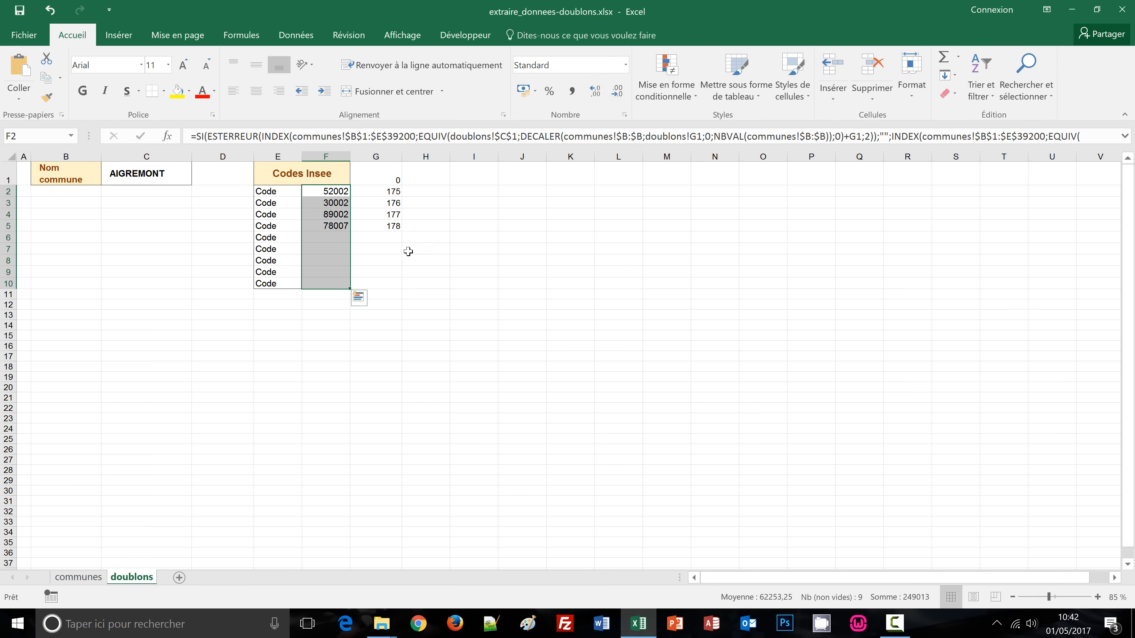
Examine the full SI(ESTERREUR) formula in F2, cells F6:F10, and the position formulas in column G.
click(1124, 137)
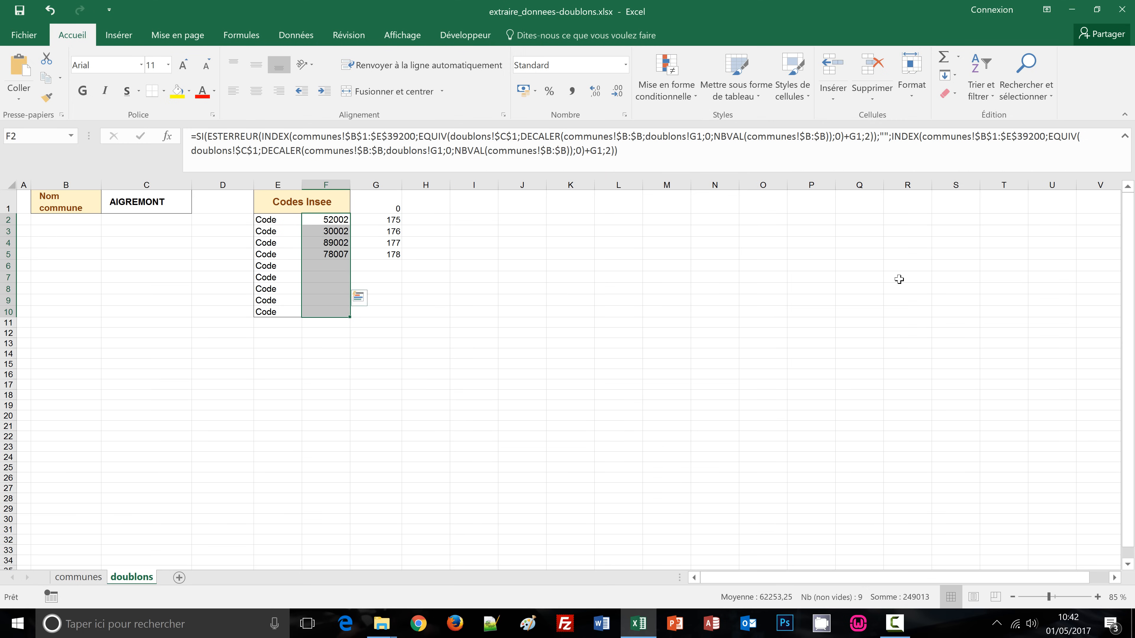
click(1124, 136)
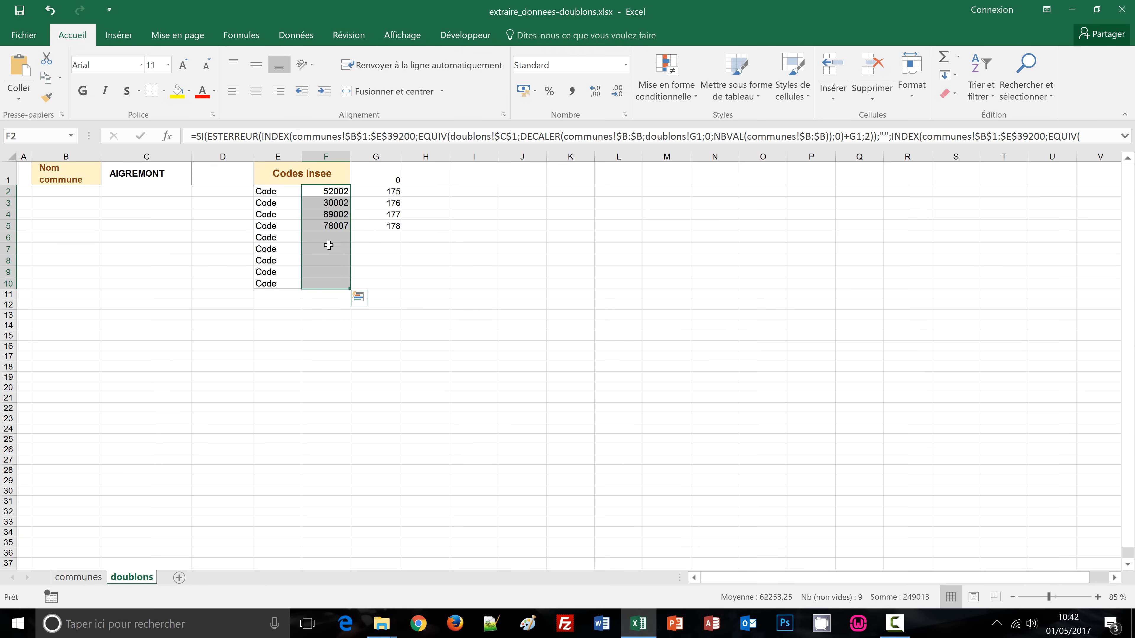
click(328, 237)
click(323, 249)
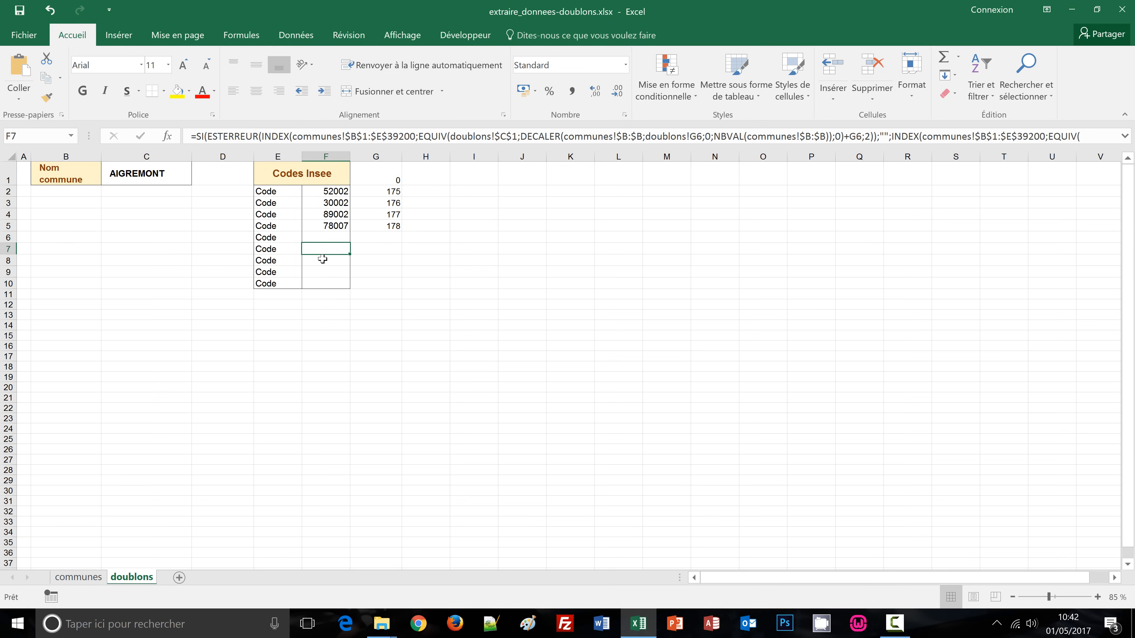
click(322, 260)
click(324, 273)
click(325, 283)
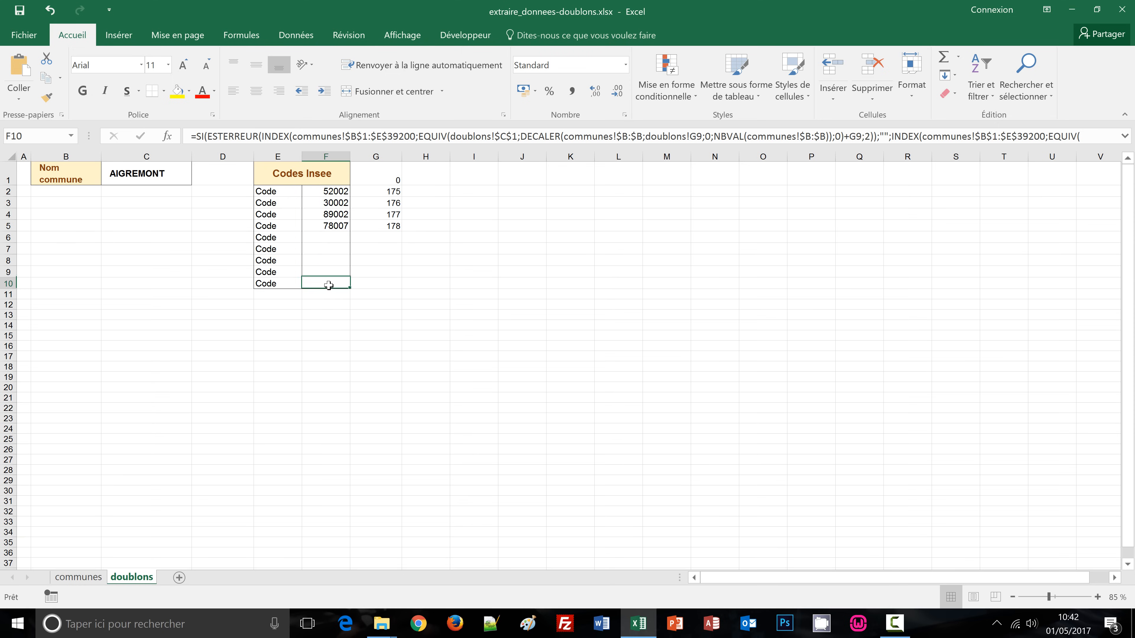
click(393, 192)
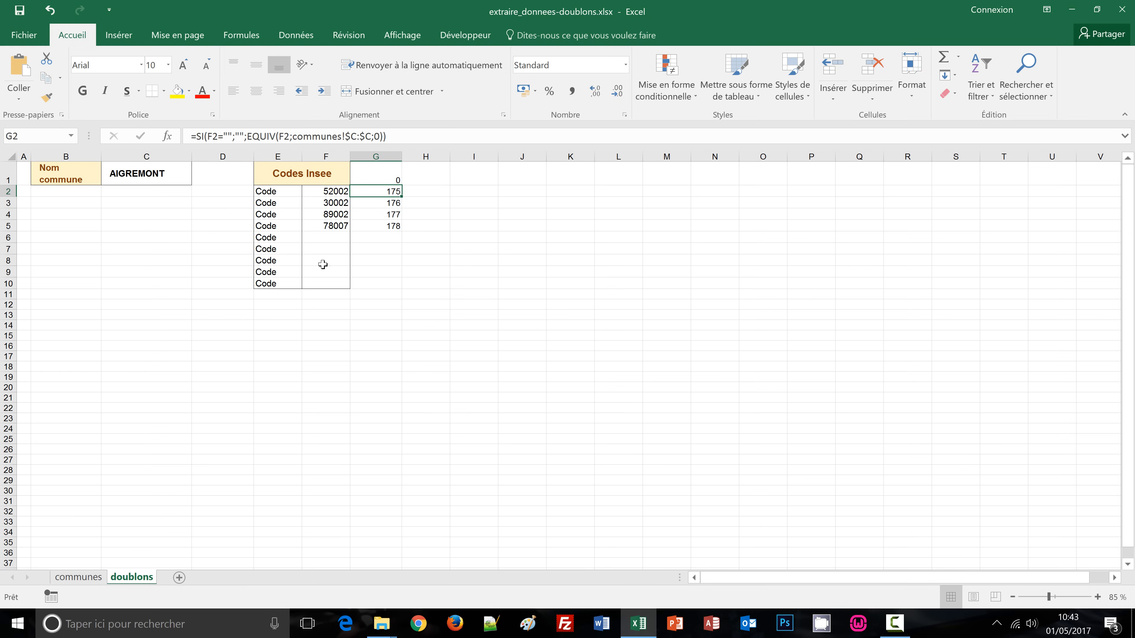
click(388, 237)
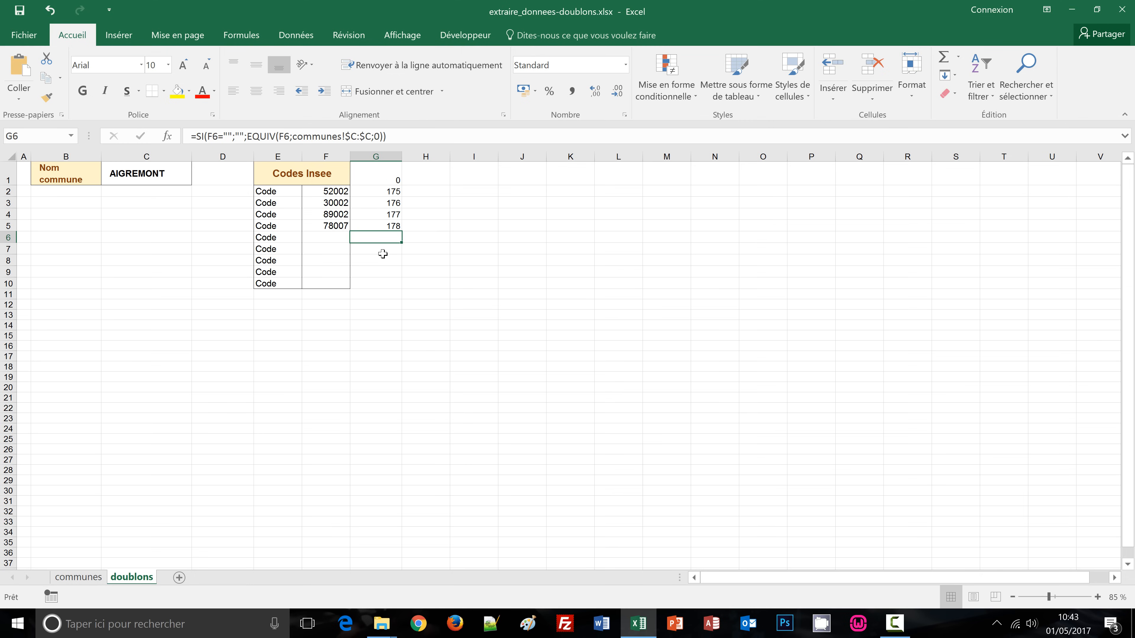
click(378, 251)
click(378, 262)
click(381, 272)
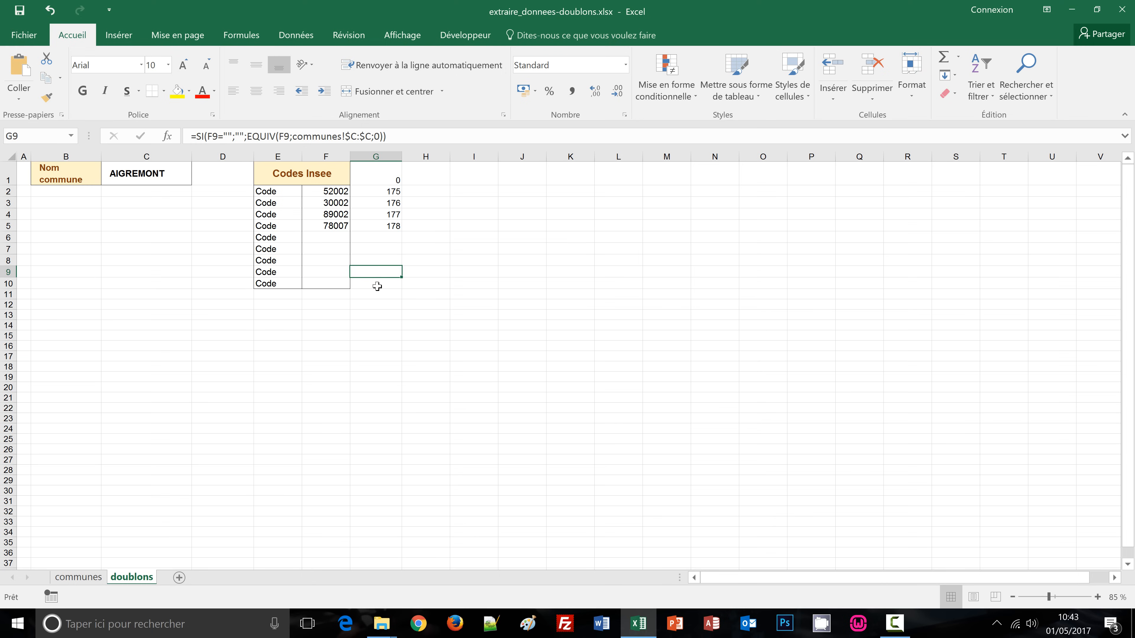
Hide column G, which holds the intermediate row positions, on the doublons sheet.
right_click(383, 156)
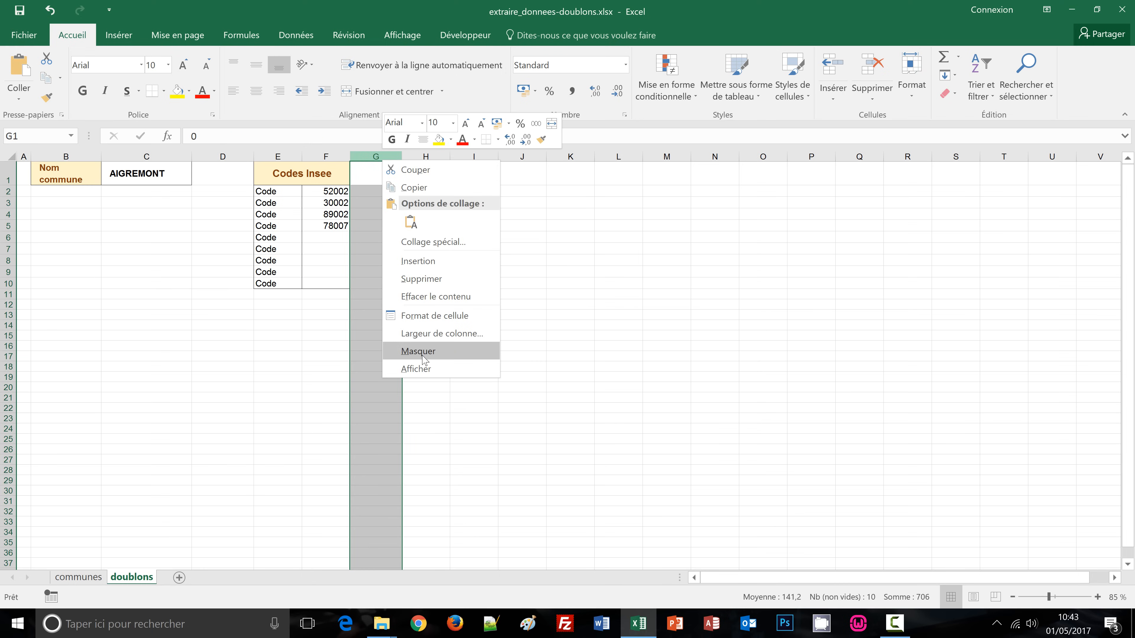
click(422, 353)
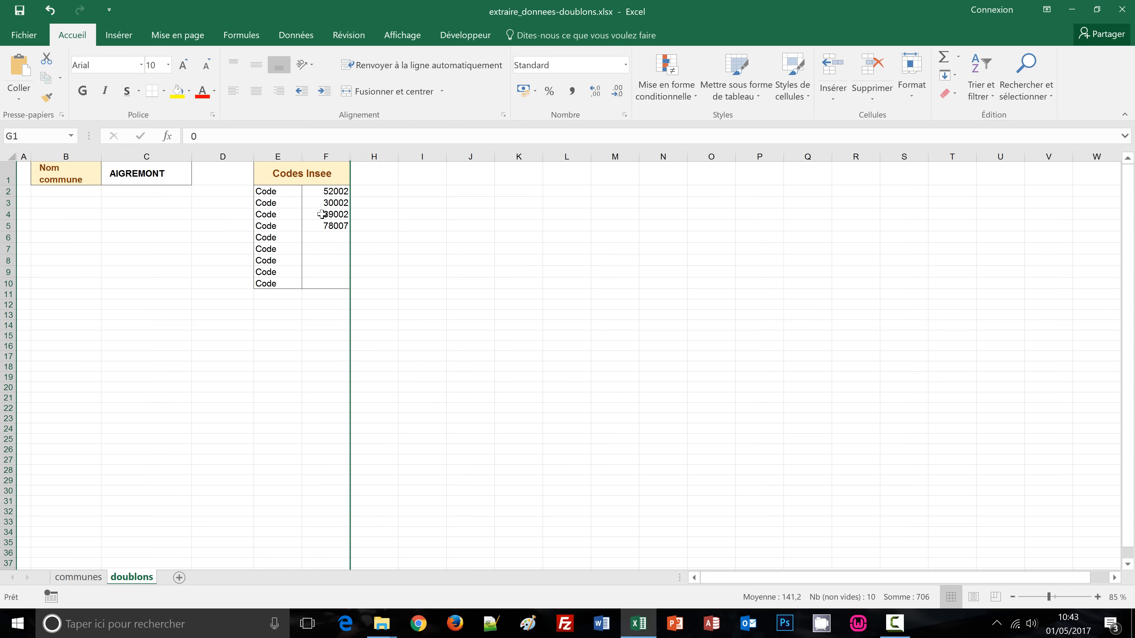
click(329, 398)
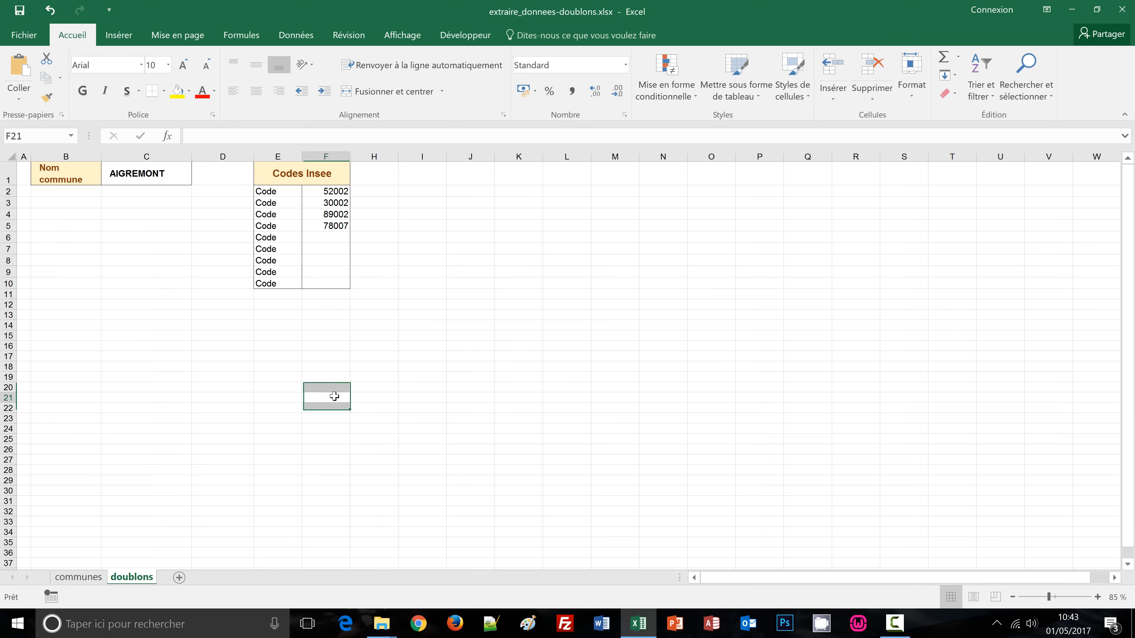
Copy the commune name AIGUES VIVES from B187 of the communes sheet into C1 of the doublons sheet.
click(78, 577)
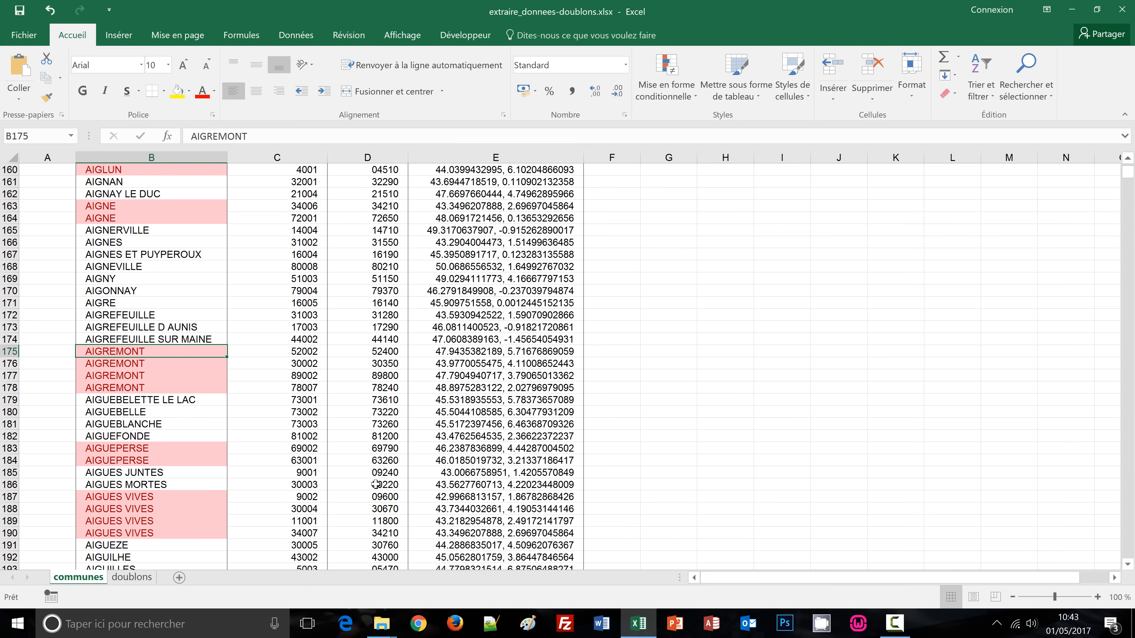
scroll(242, 417, down, 2)
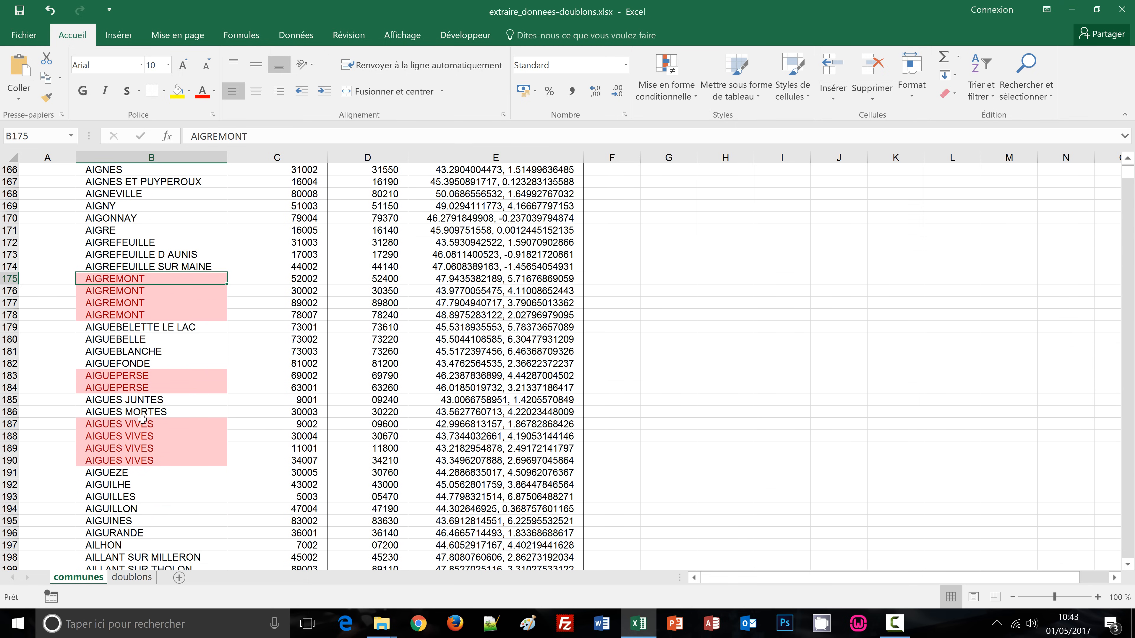
double_click(155, 425)
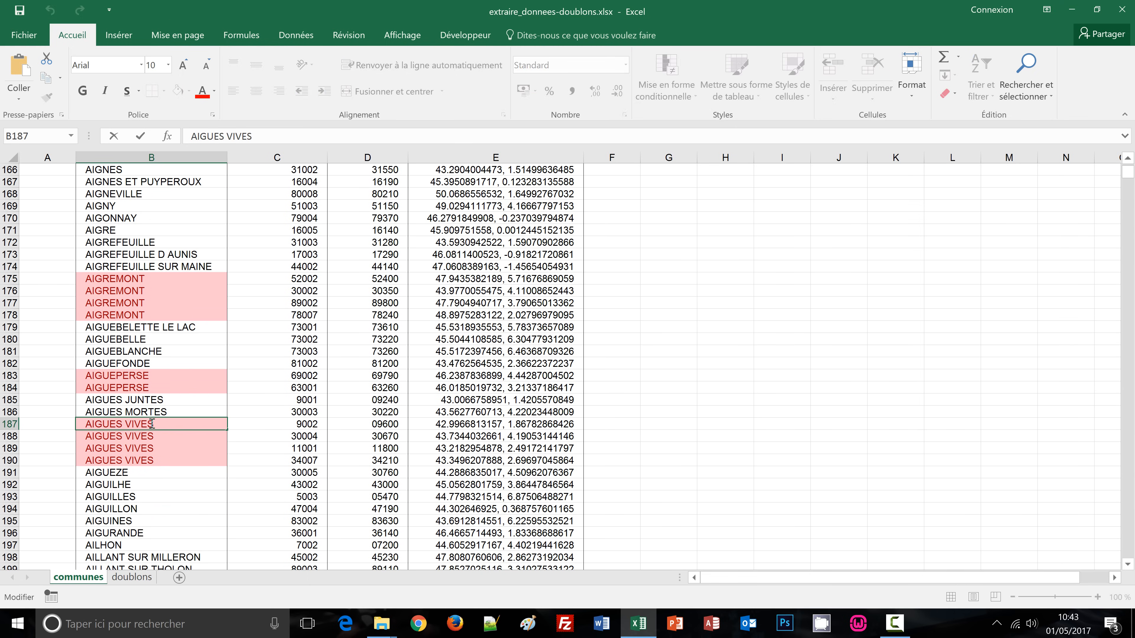
drag(152, 423, 68, 423)
key(ctrl+c)
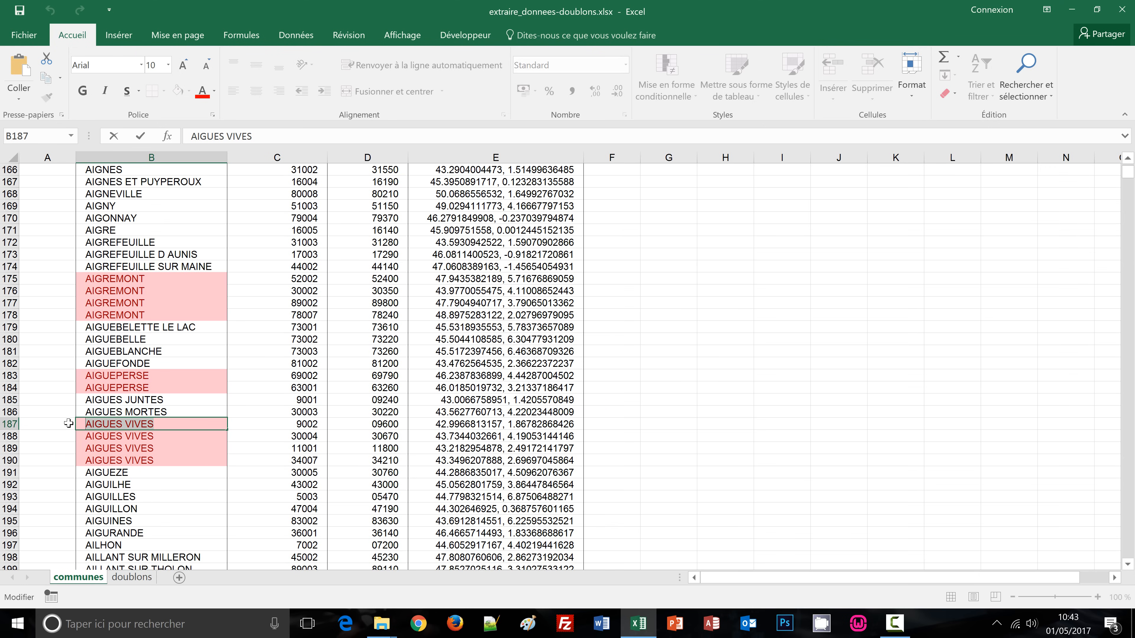
key(Return)
click(130, 582)
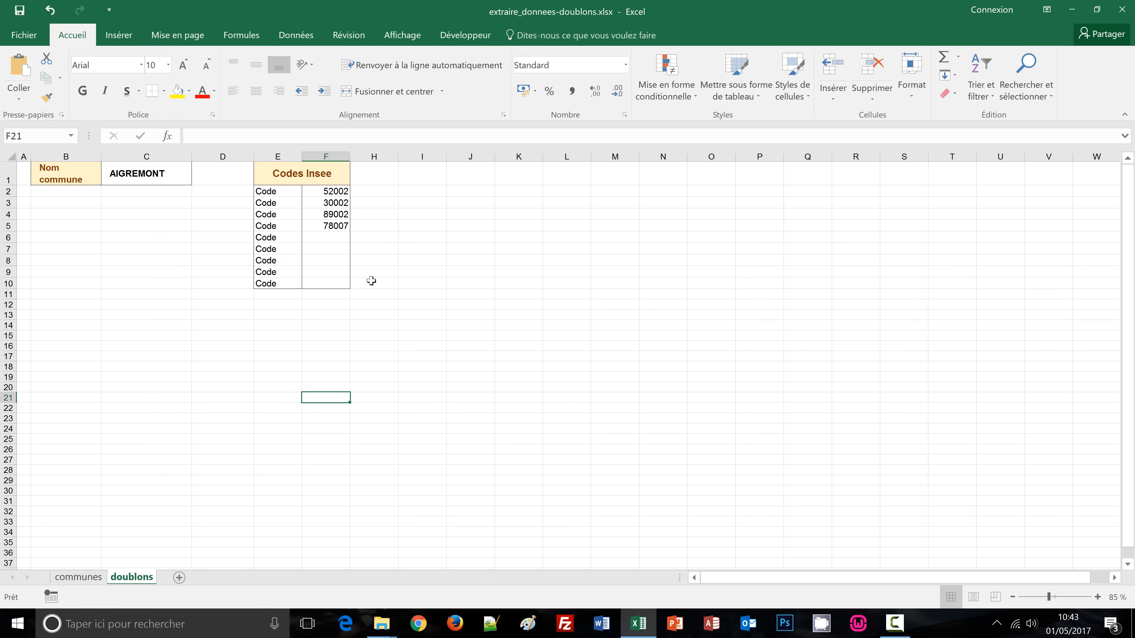
click(141, 179)
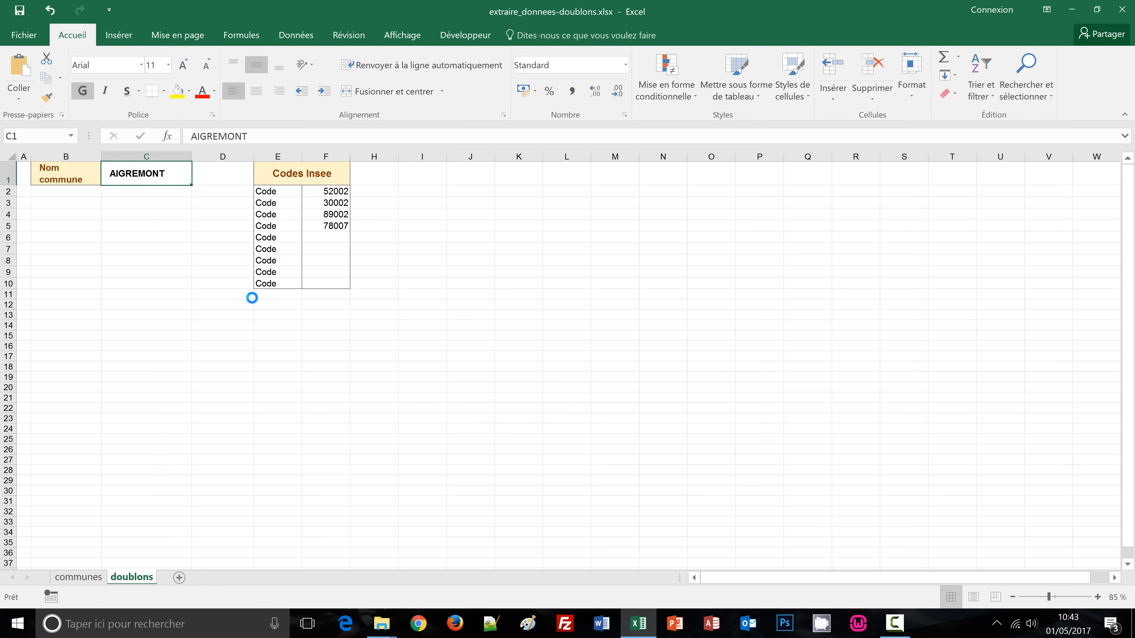
key(ctrl+v)
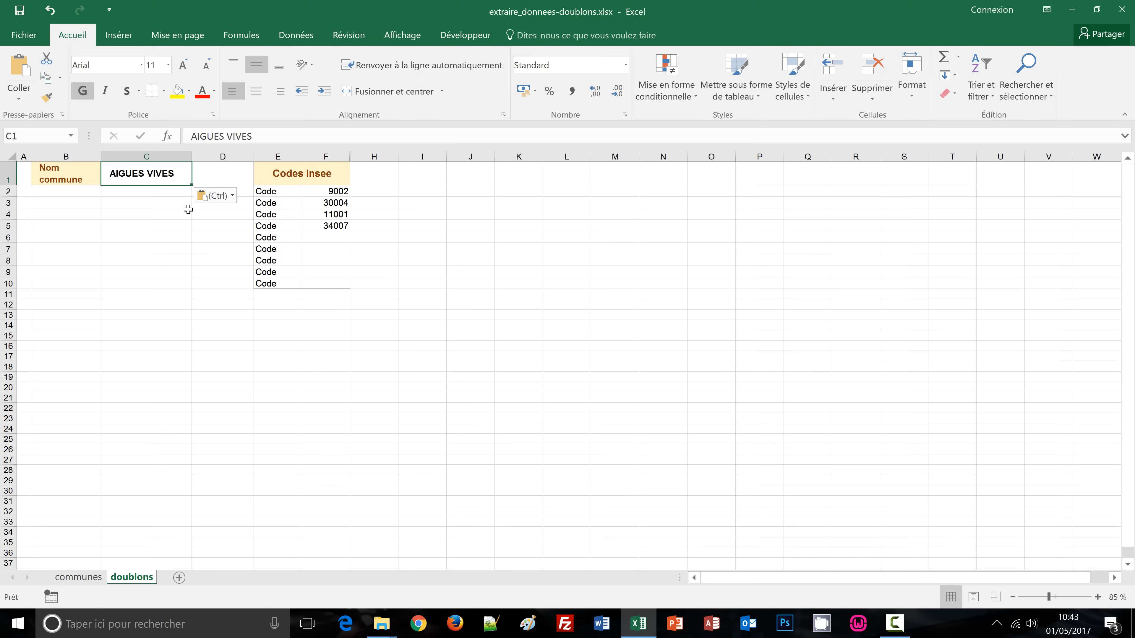